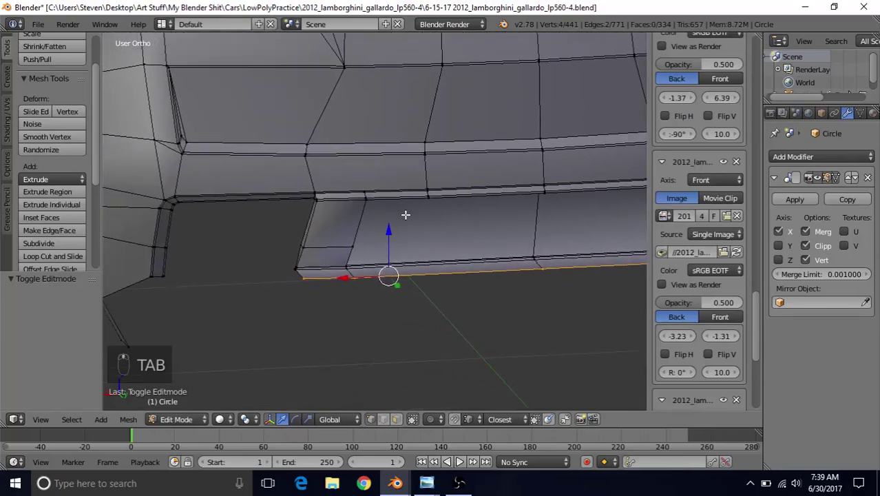
Move the vertex at the exhaust opening's upper inner corner by -0.003 along the Y axis
scroll(405, 214, "up", 5)
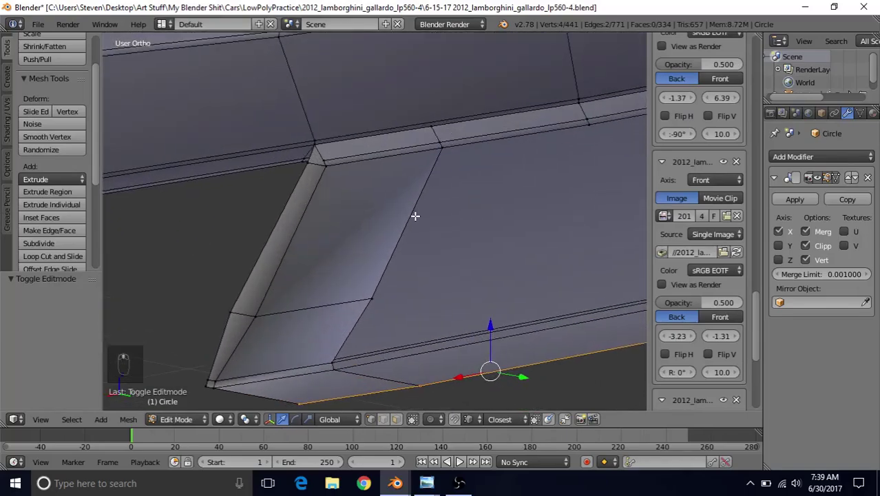
scroll(415, 216, "up", 4)
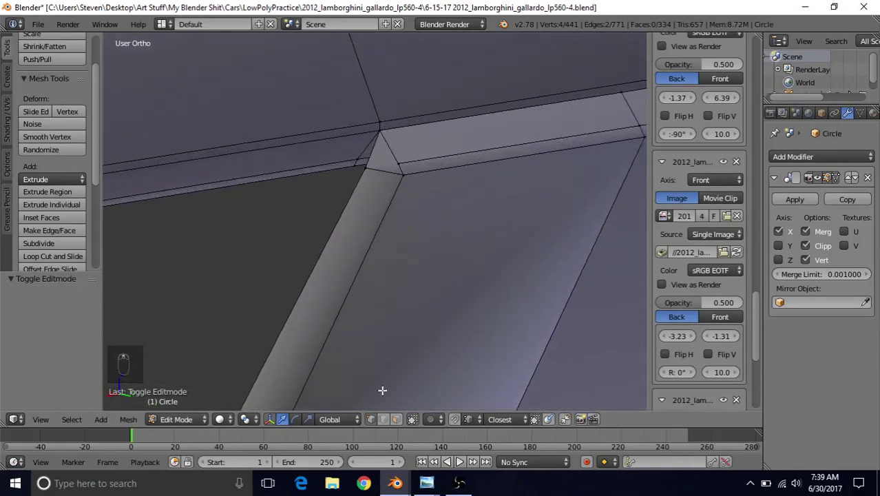
right_click(378, 150)
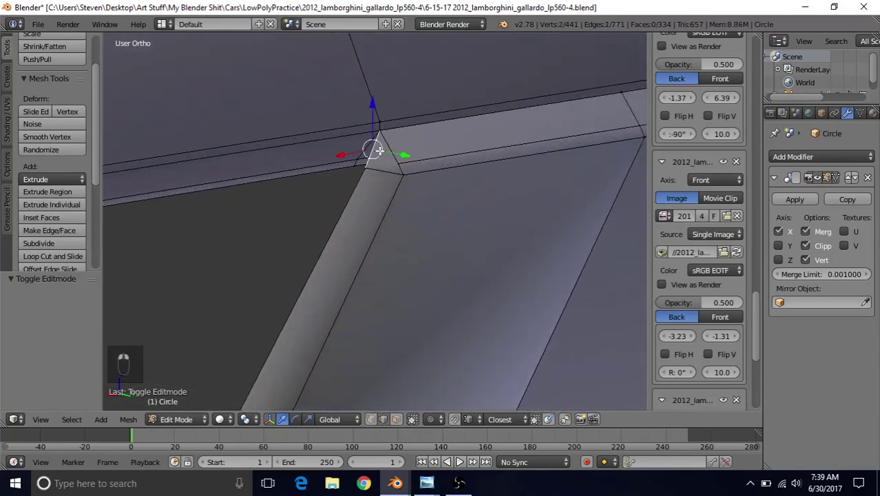
scroll(374, 205, "down", 3)
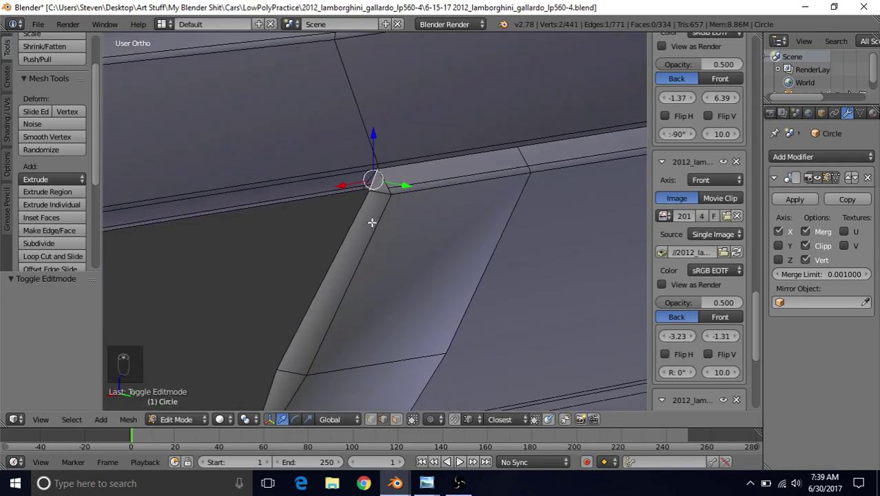
scroll(370, 233, "up", 2)
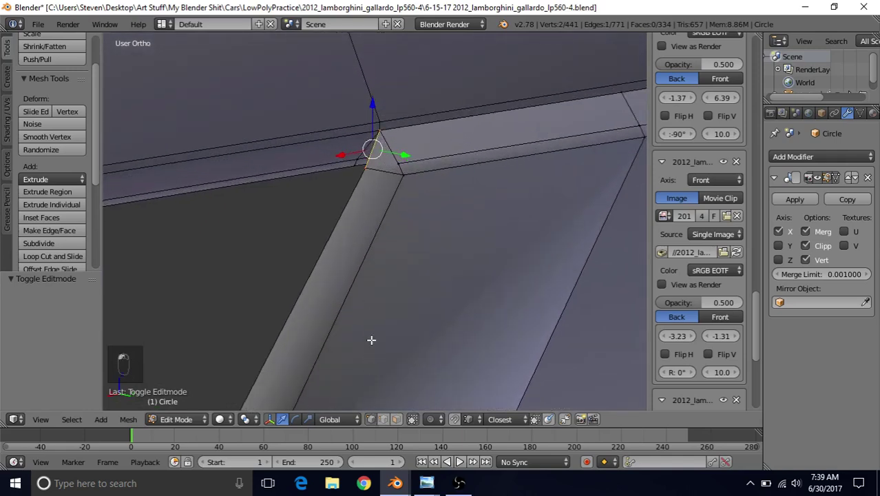
right_click(356, 174)
left_click(363, 171)
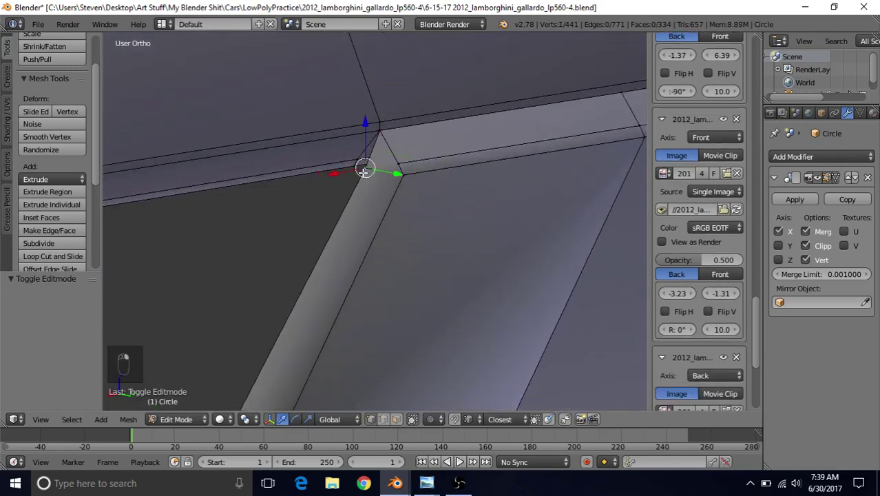
left_click_drag(390, 171, 389, 175)
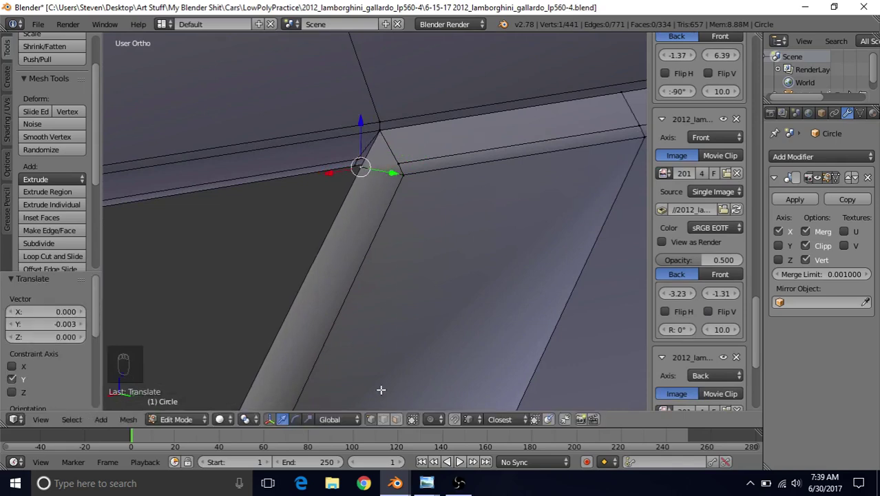
Extrude the short edge at the exhaust opening's upper inner corner along the upper rim to the outer corner, consulting the rear reference photo
right_click(380, 160, "shift")
scroll(370, 282, "down", 3)
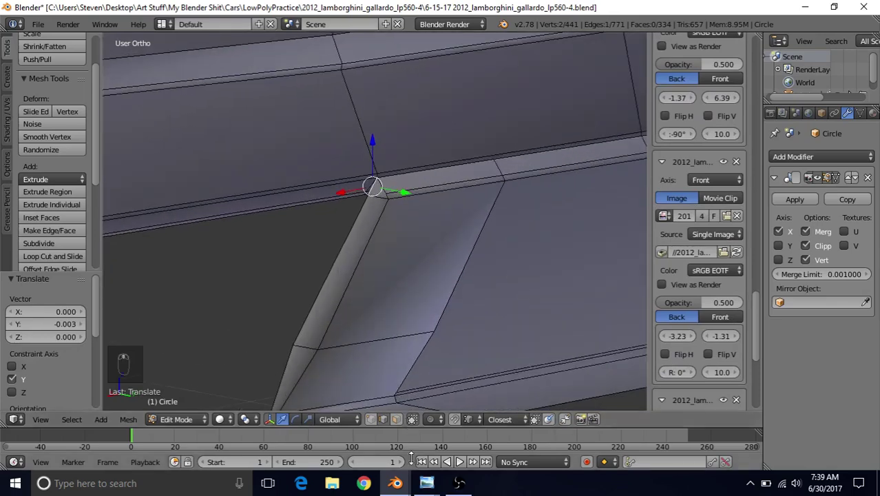
mouse_move(426, 482)
left_click(552, 437)
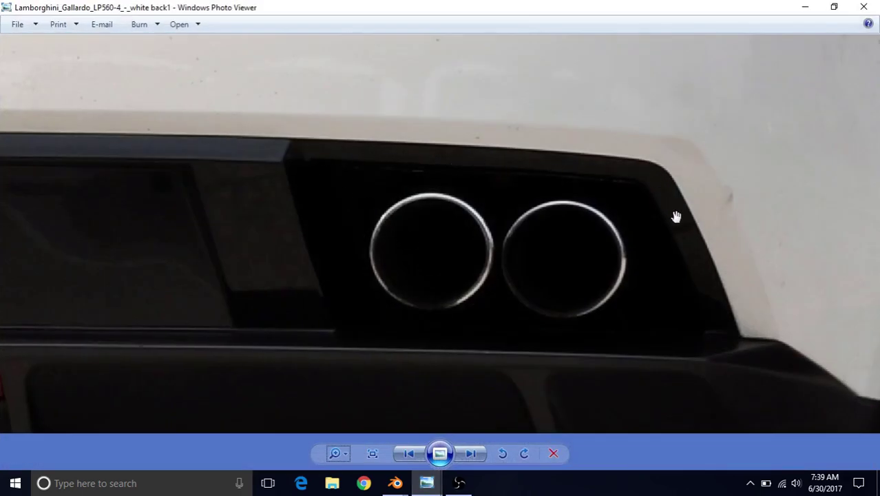
left_click(427, 483)
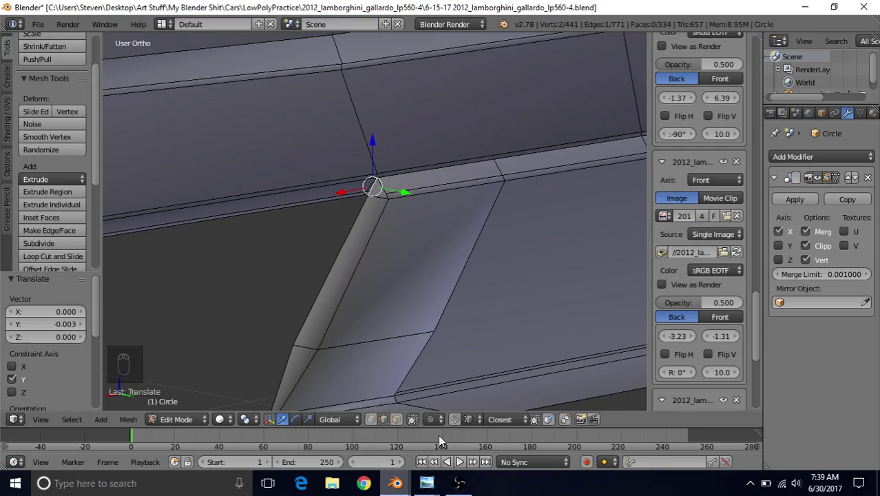
middle_click_drag(344, 261, 408, 185)
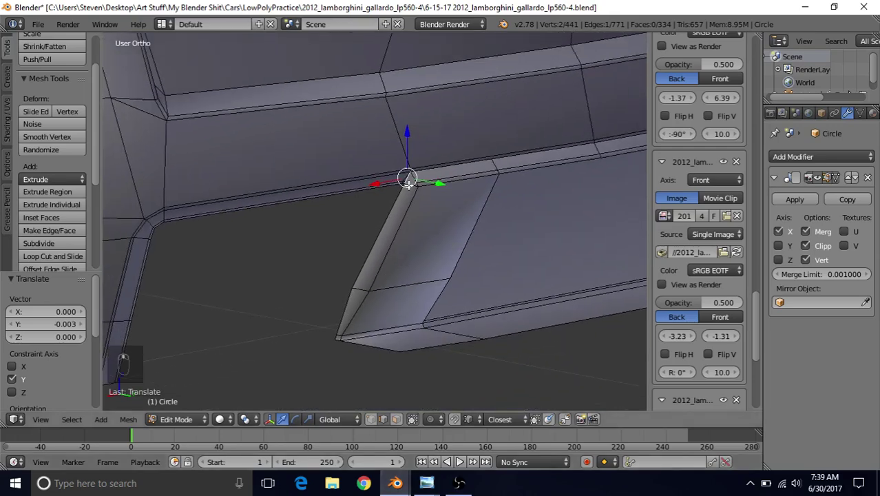
key("ctrl+KP_1")
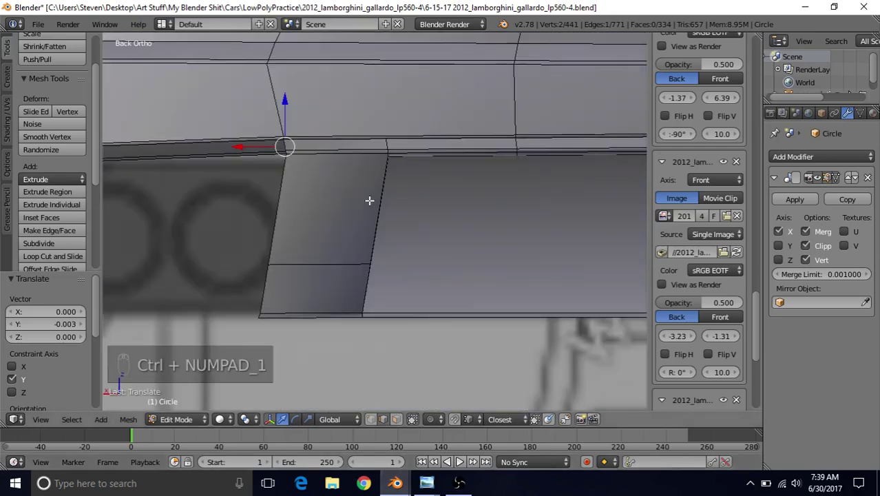
middle_click_drag(369, 200, 558, 235, "shift")
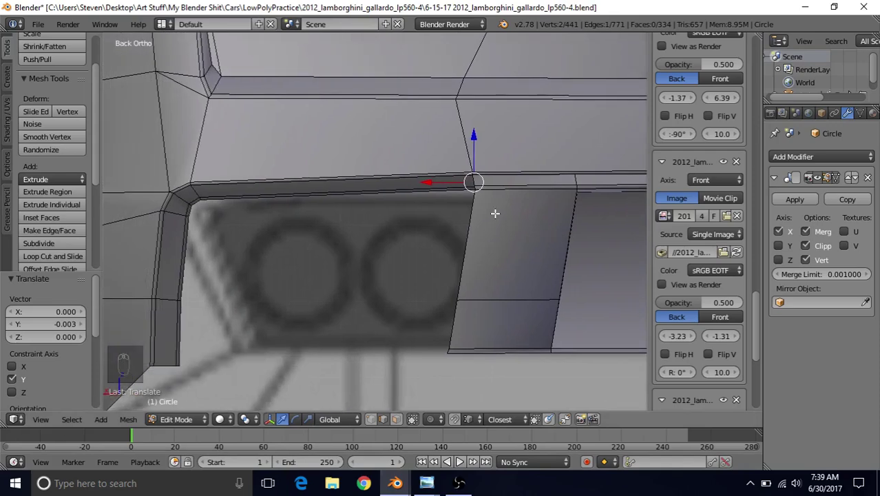
key("e")
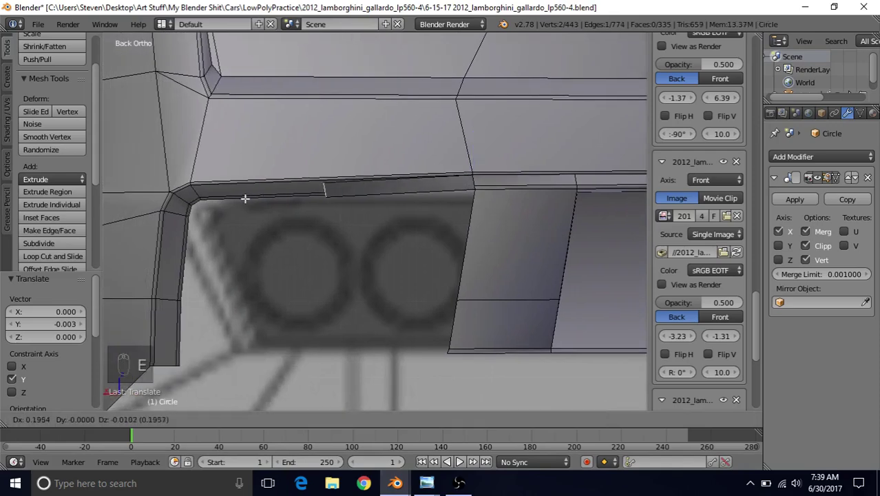
left_click(194, 195)
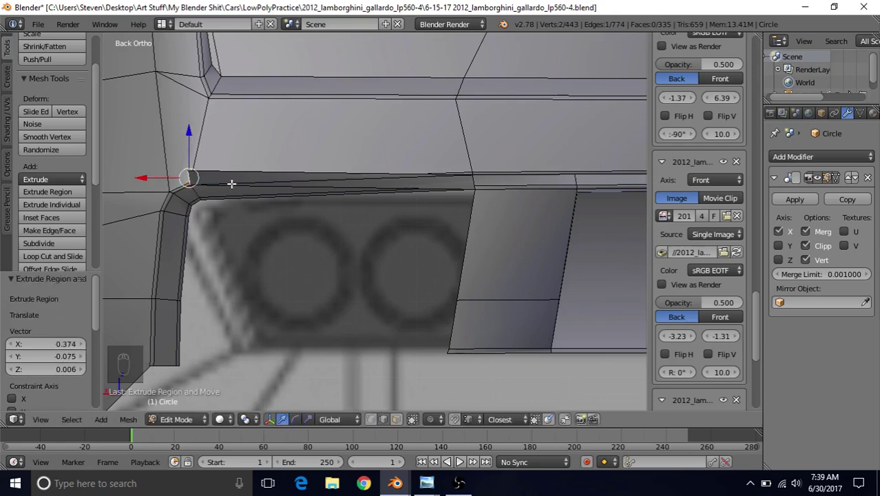
Lower the extruded edge and snap it onto the rim at the opening's upper outer corner
middle_click_drag(231, 183, 341, 180, "shift")
scroll(343, 182, "up", 3)
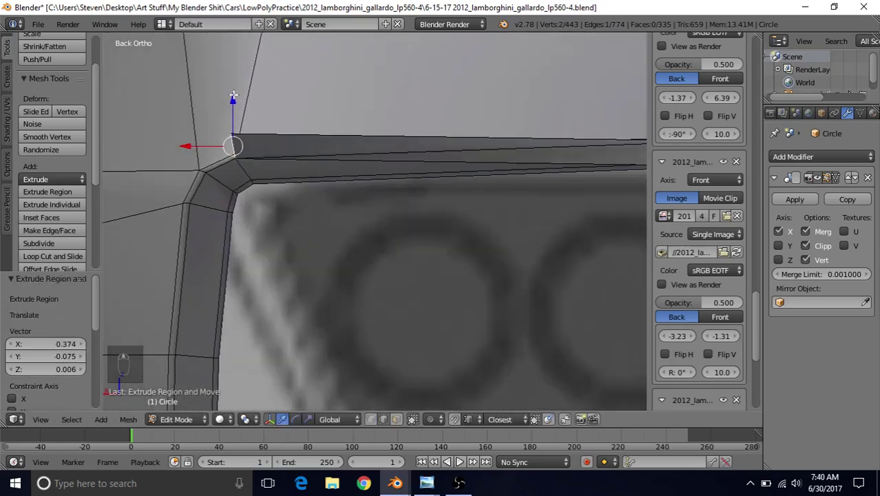
left_click_drag(233, 96, 233, 157)
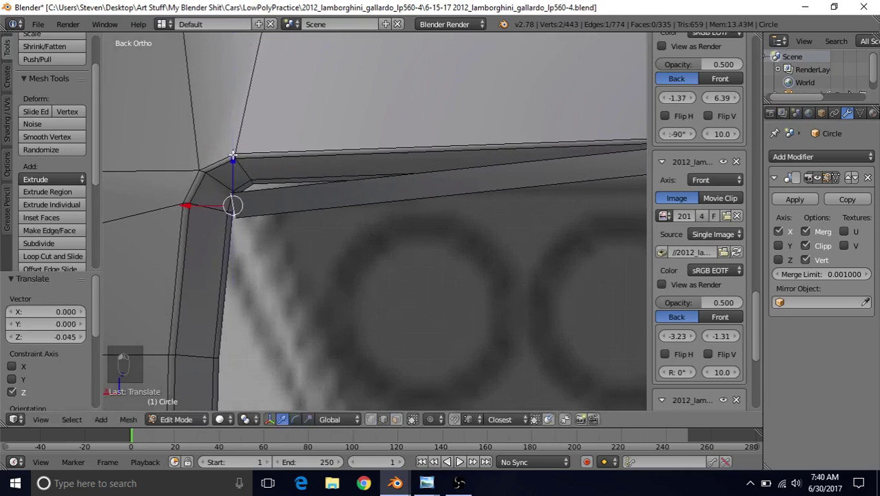
key("g")
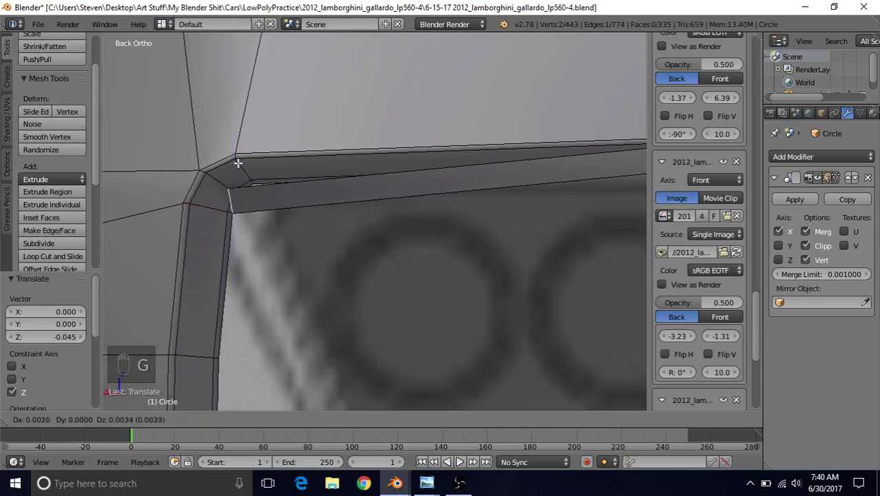
left_click(237, 166)
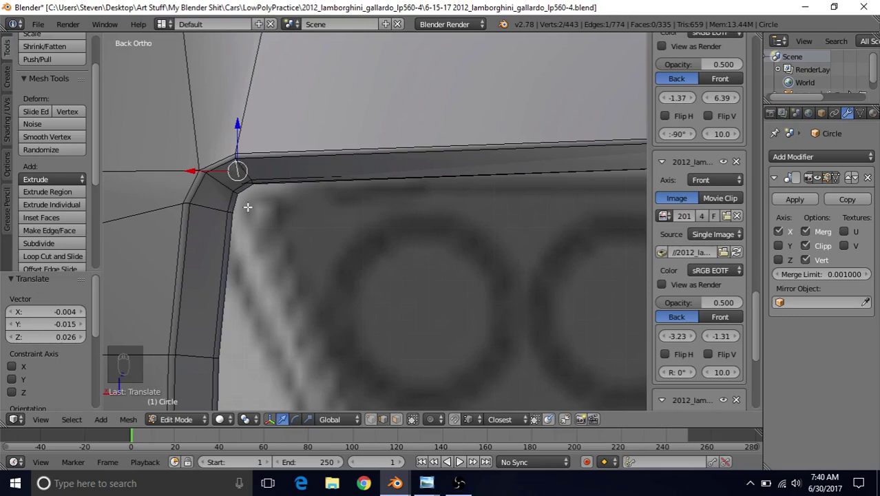
Snap the extruded edge's lower vertex onto the rim's lower lip vertex at the upper outer corner, working in wireframe
middle_click_drag(248, 207, 321, 256, "shift")
scroll(320, 217, "up", 3)
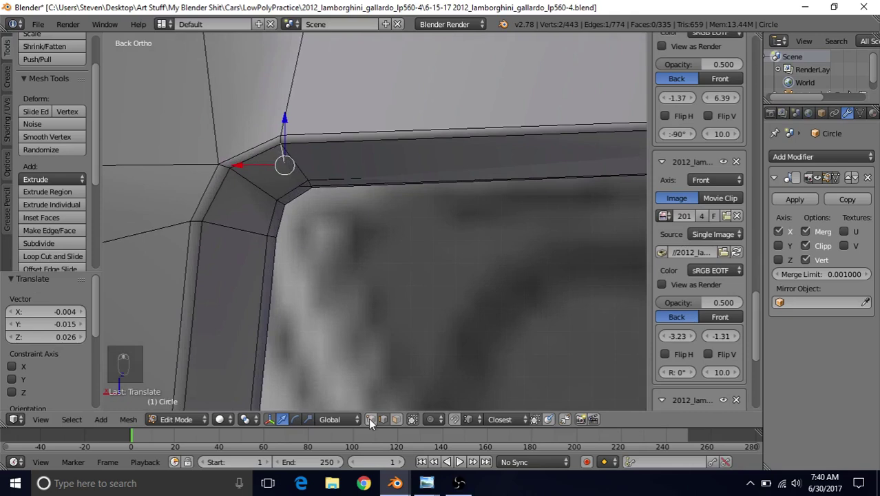
key("z")
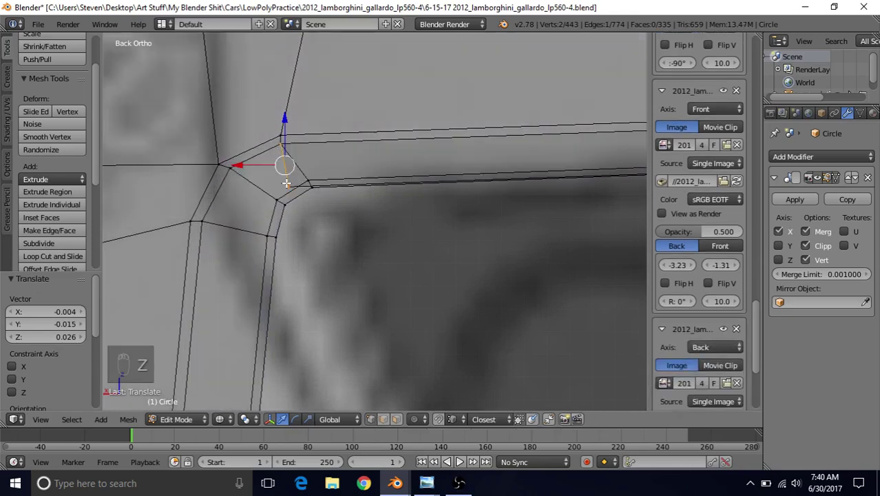
right_click(287, 185)
key("g")
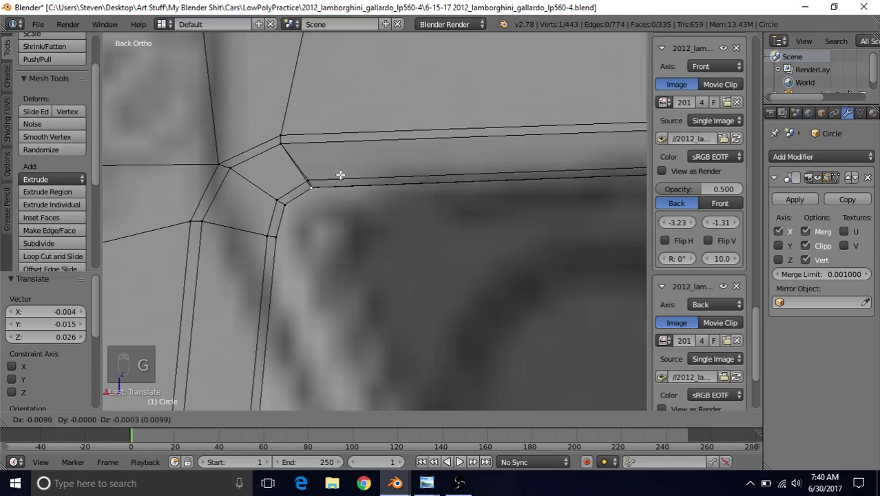
left_click(340, 175)
key("z")
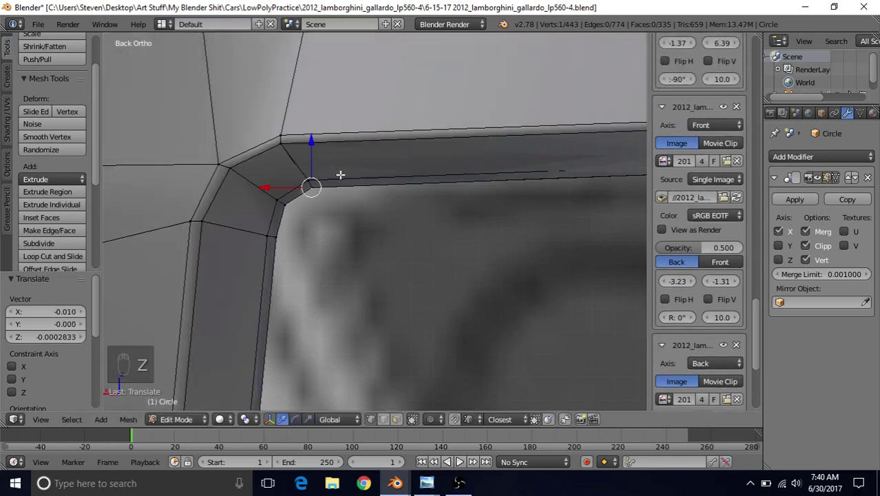
Extrude the edge to the middle segment of the rounded corner and snap its free vertex onto the inner lip
scroll(333, 192, "up", 2)
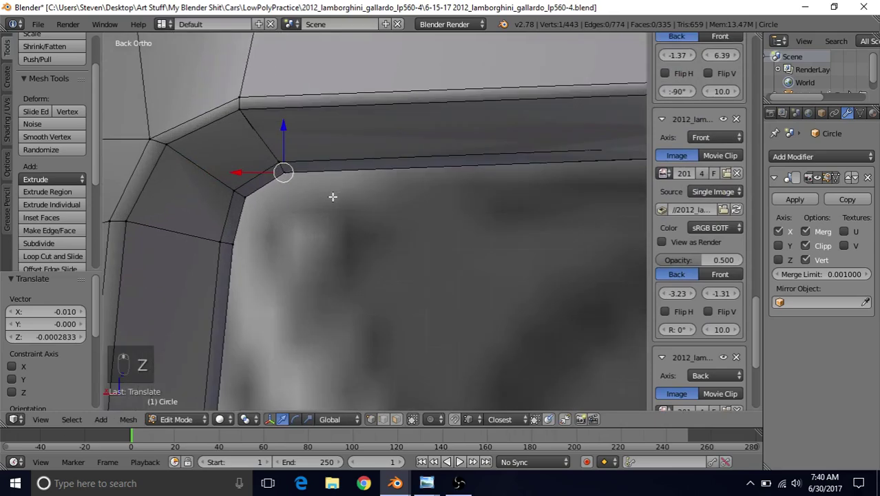
key("z")
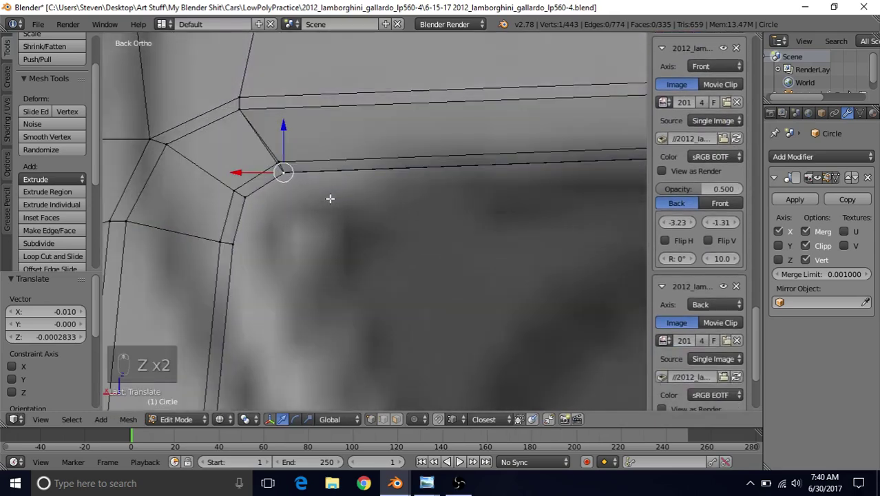
right_click(265, 150)
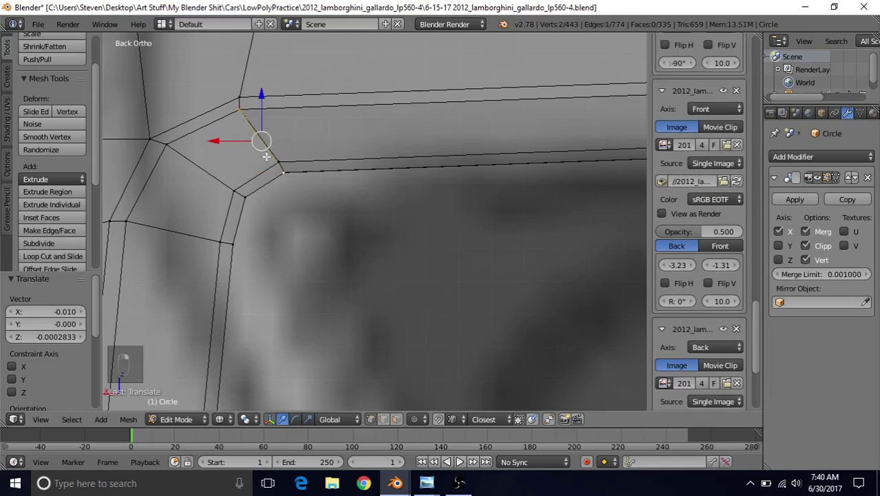
key("z")
key("z")
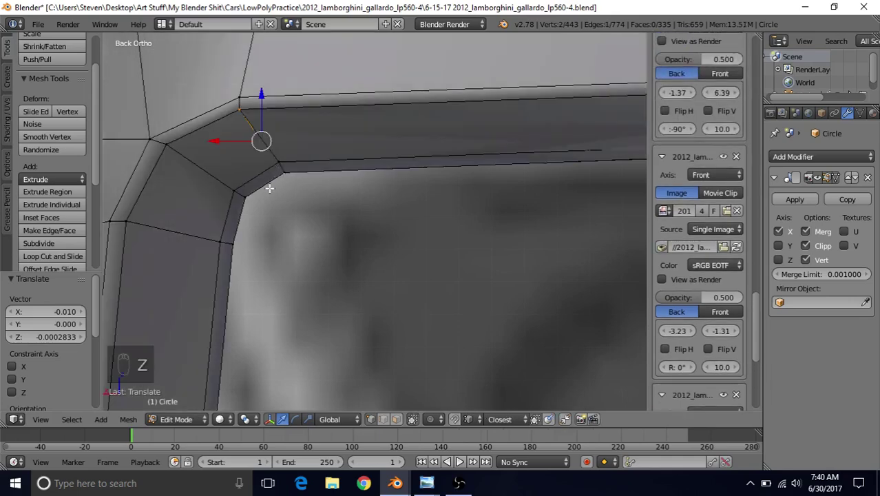
key("e")
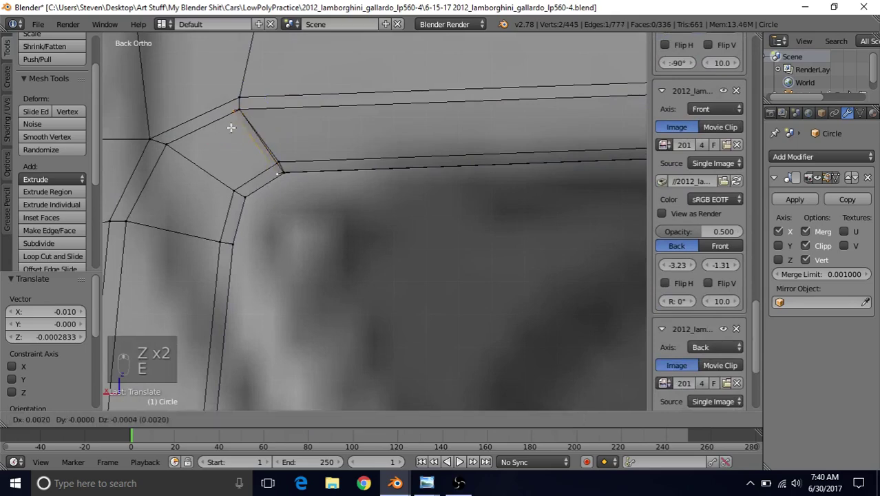
left_click(177, 148)
right_click(204, 210)
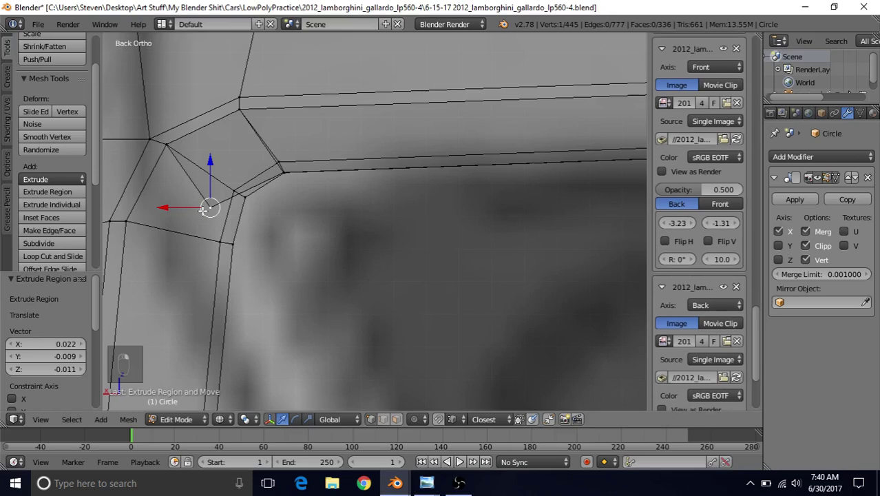
key("g")
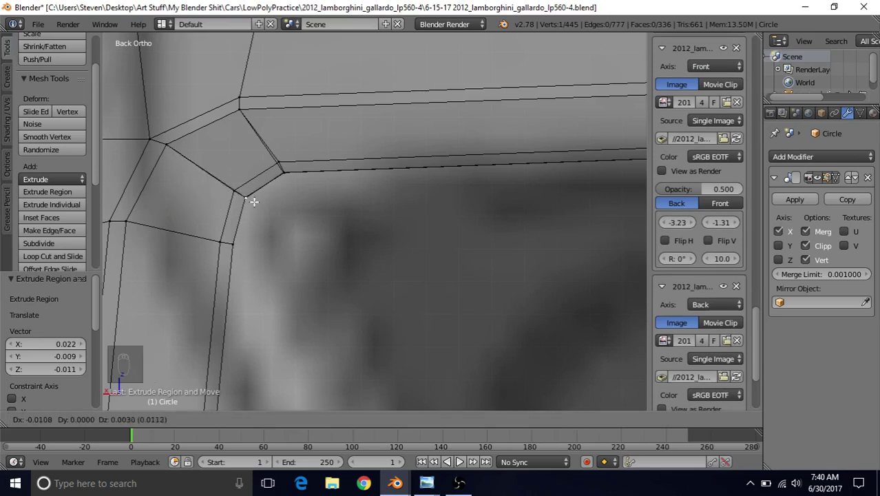
left_click(252, 202)
Extrude the middle corner edge down to the start of the rim's vertical side and snap its free vertex onto the inner lip
scroll(251, 196, "up", 3)
middle_click_drag(251, 196, 427, 229, "shift")
left_click(296, 184)
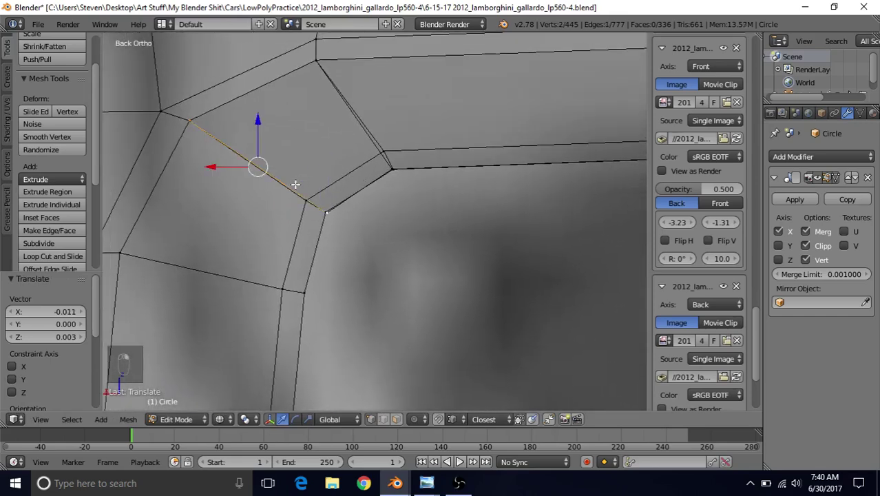
scroll(290, 224, "down", 3)
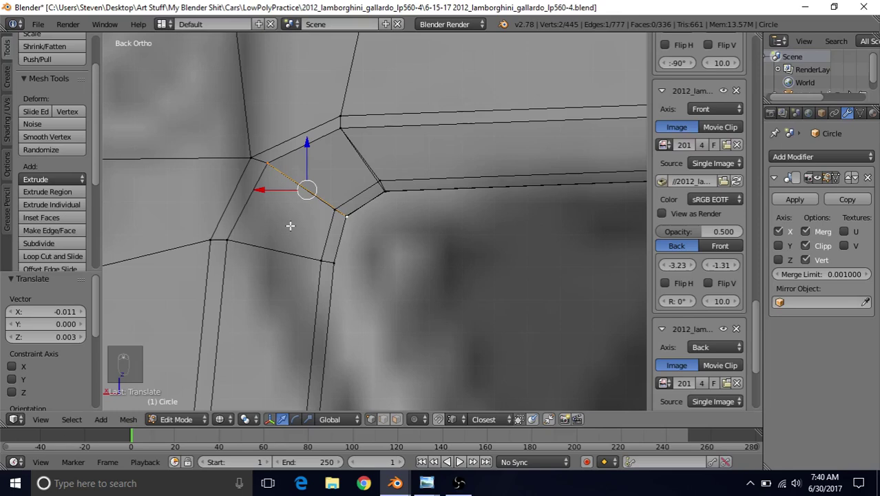
key("e")
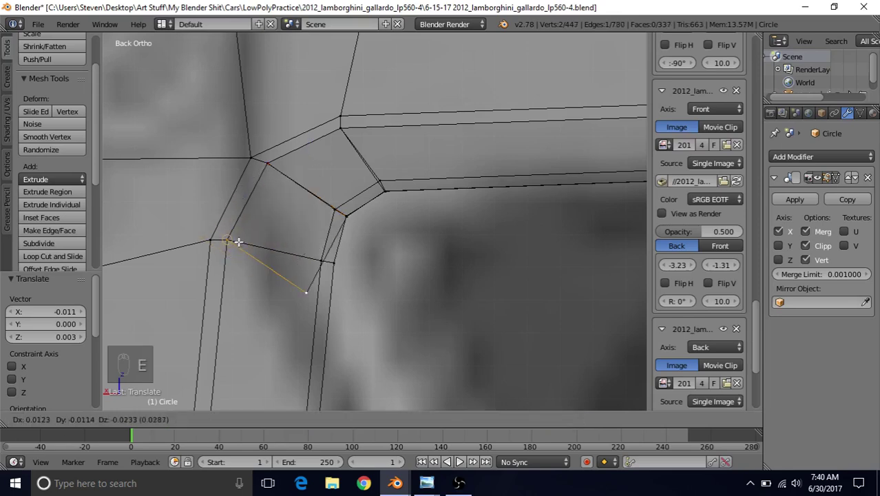
left_click(238, 242)
right_click(303, 290)
key("g")
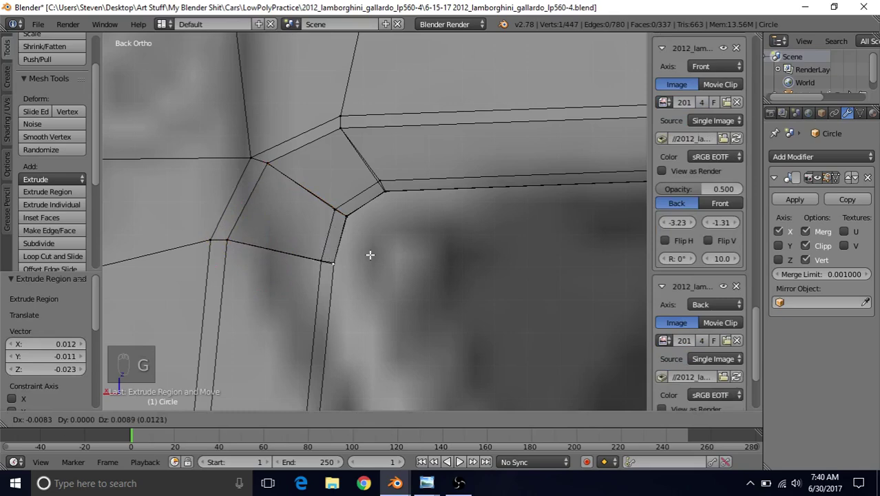
left_click(370, 255)
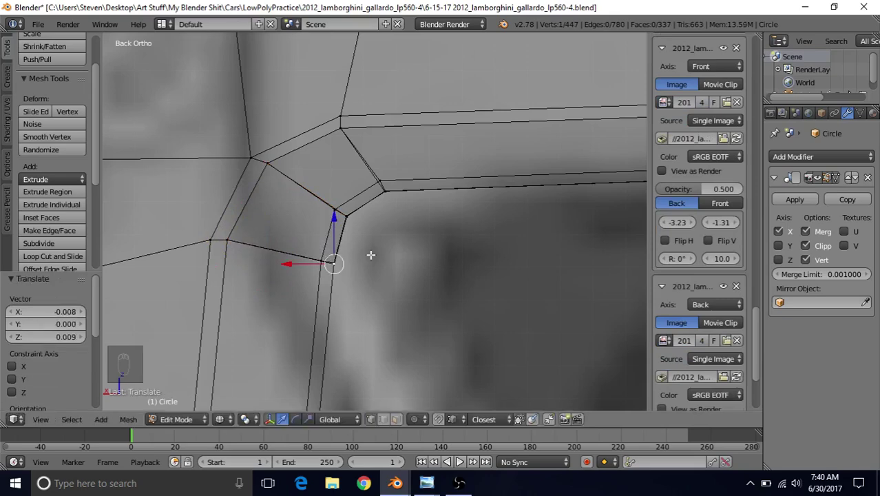
Extrude the strip's end edge down the opening's vertical side and snap its outer vertex onto the next rim vertex
middle_click_drag(370, 255, 418, 247, "shift")
scroll(416, 249, "up", 5)
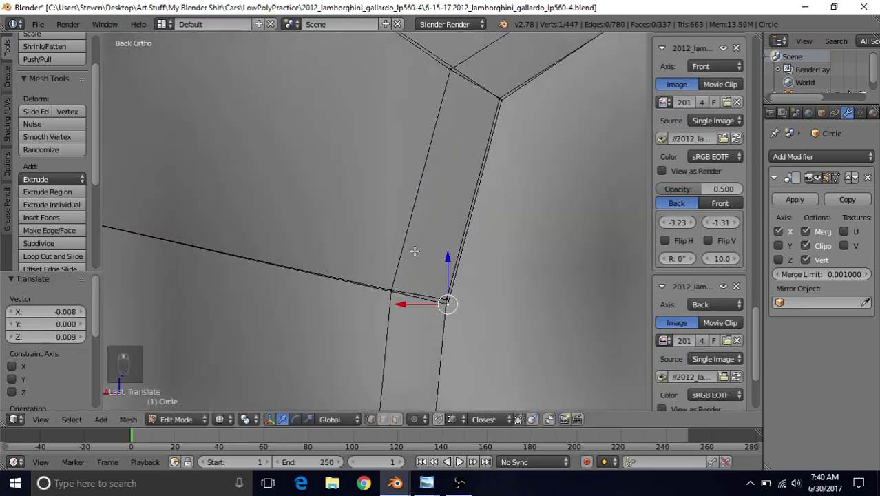
right_click(406, 297, "alt")
scroll(406, 296, "down", 8)
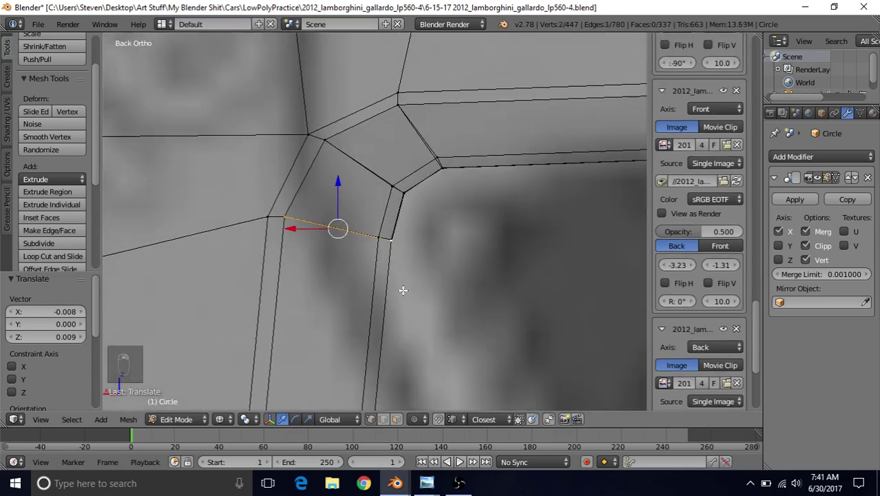
scroll(402, 291, "down", 2)
middle_click_drag(383, 351, 379, 199, "shift")
key("e")
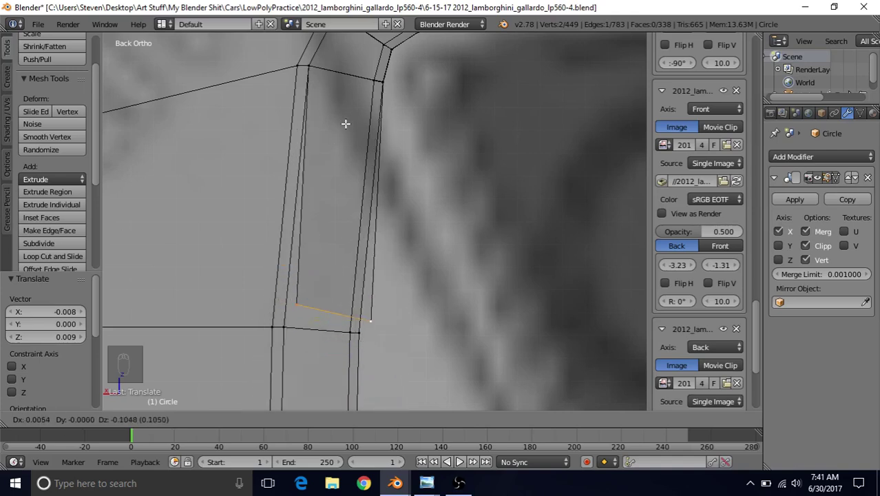
left_click(342, 127)
middle_click_drag(314, 255, 334, 158, "shift")
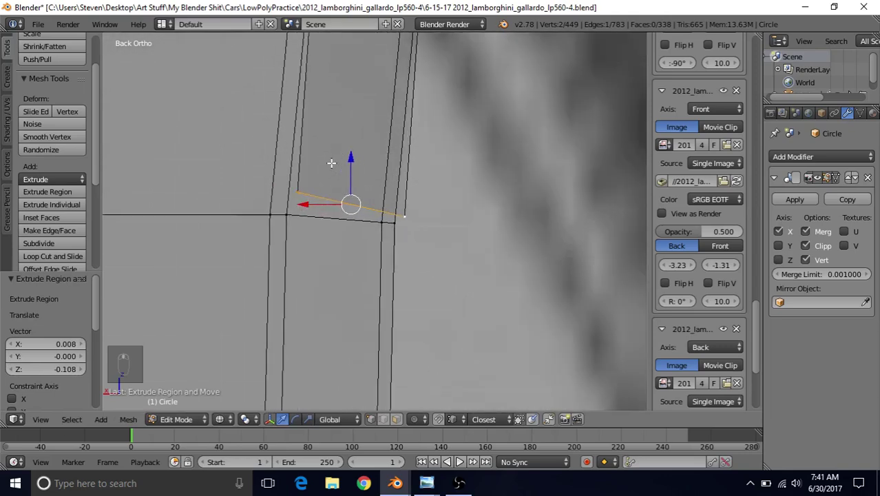
key("g")
left_click(284, 218)
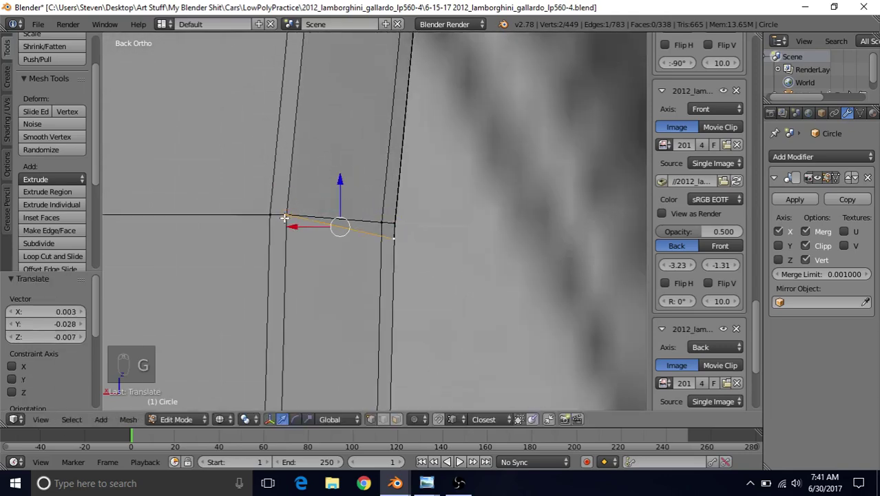
Move the extruded edge's free vertex up onto the inner lip vertex at that rim segment
scroll(326, 261, "up", 4)
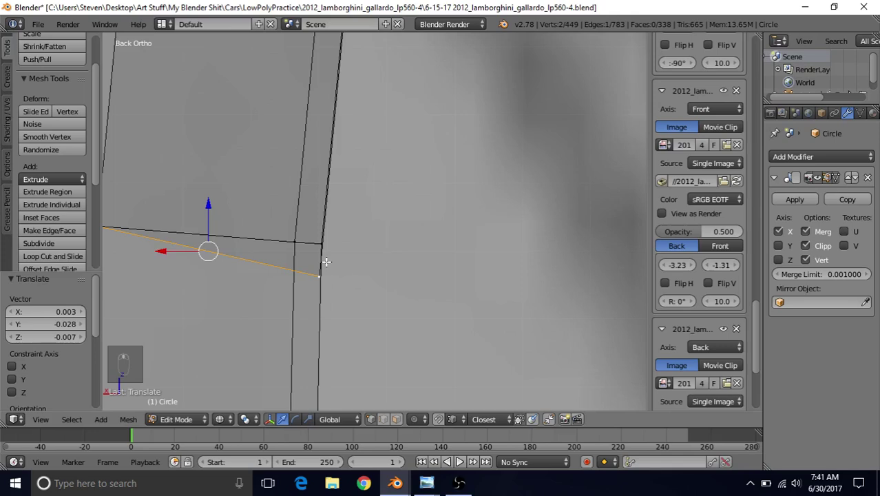
left_click(320, 276)
key("g")
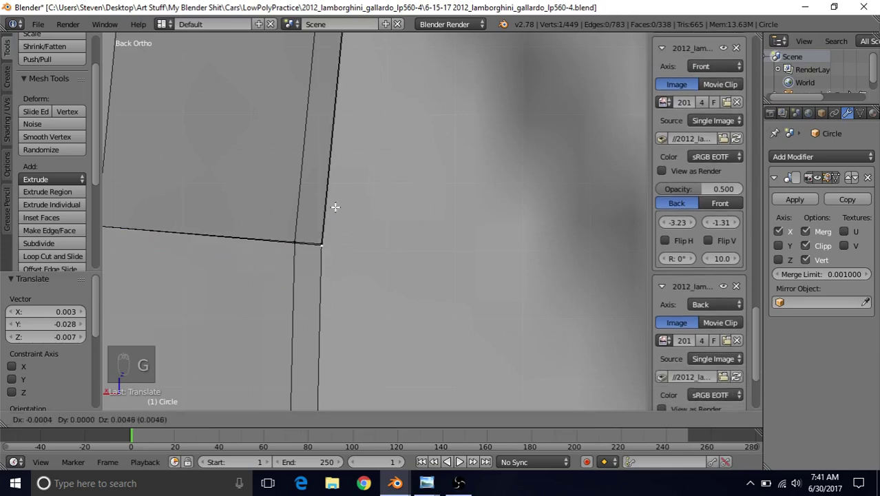
left_click(334, 207)
scroll(322, 237, "up", 3)
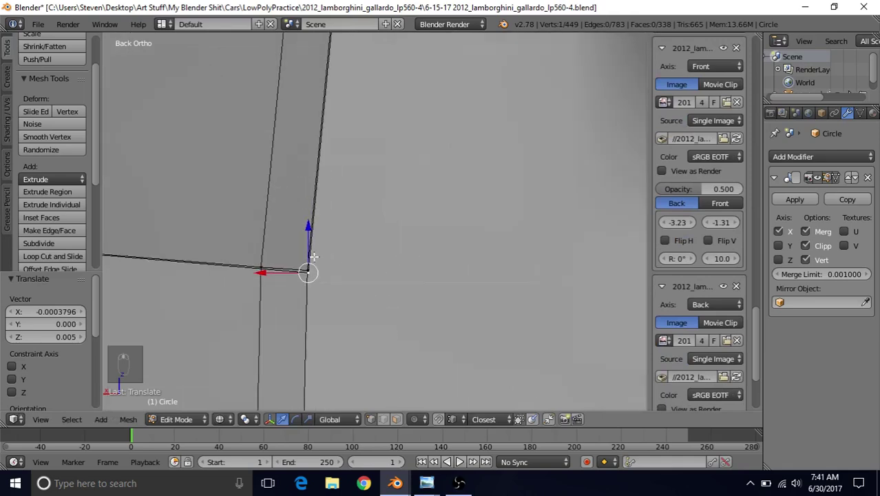
Extrude the strip's end edge down to the lower end of the rim's vertical side and snap it there
right_click(282, 276, "alt")
scroll(280, 284, "down", 12)
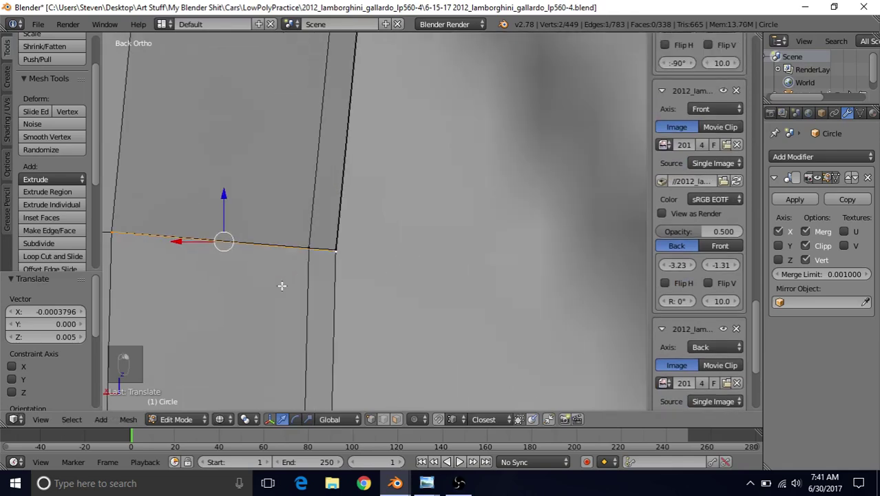
scroll(281, 283, "down", 3, "shift")
key("e")
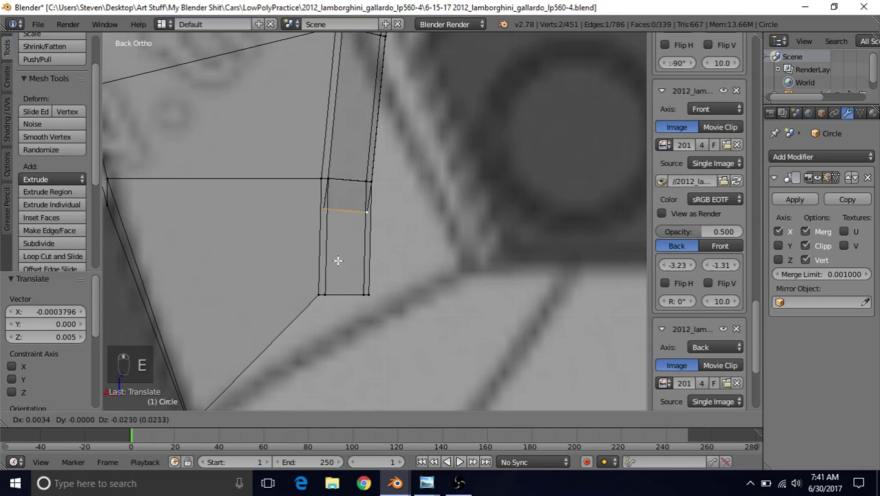
left_click(330, 295)
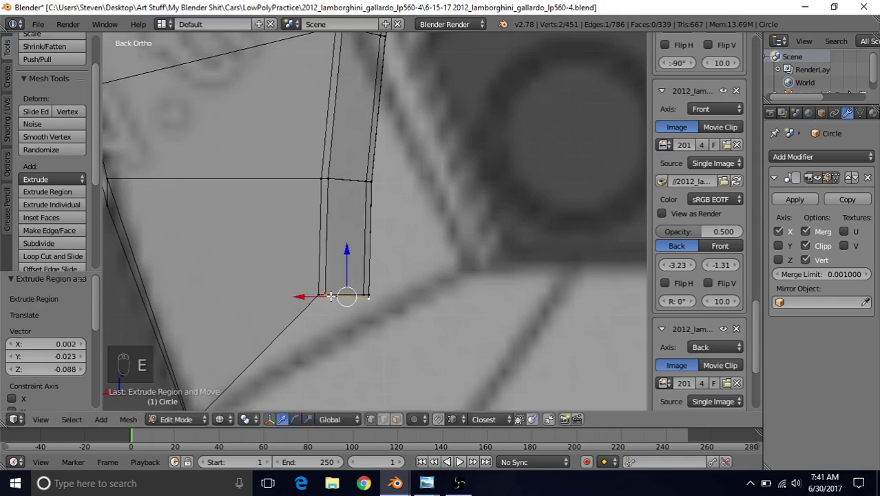
Raise the new edge's free vertex along Z onto the inner lip's bottom corner to level the strip's lower end
scroll(335, 243, "down", 1, "shift")
scroll(336, 243, "up", 2)
right_click(338, 277)
scroll(344, 265, "up", 3)
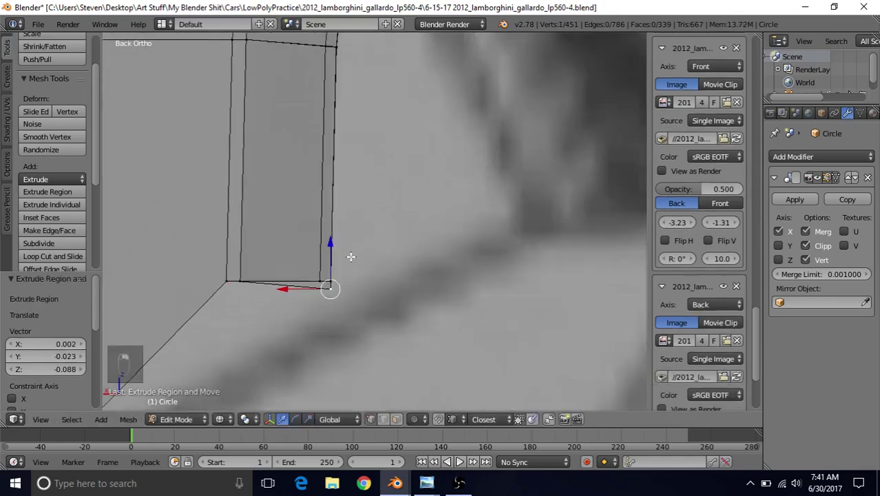
key("g")
key("z")
left_click(312, 269)
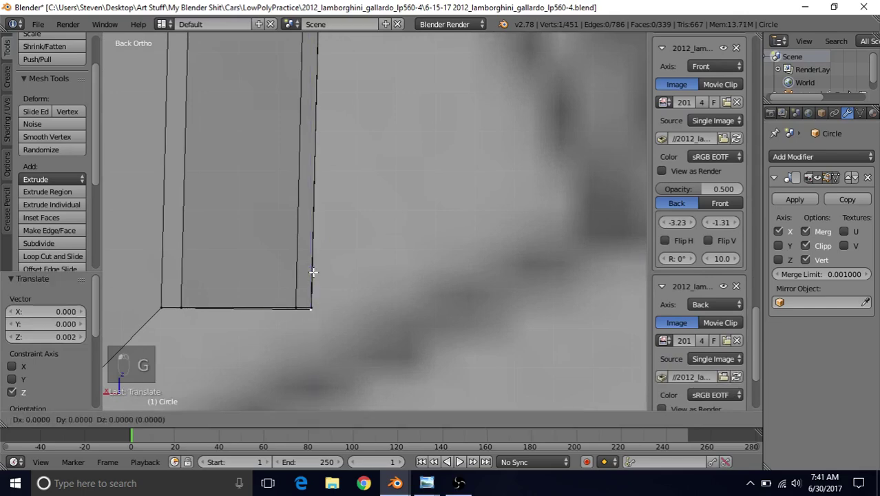
key("g")
left_click(313, 270)
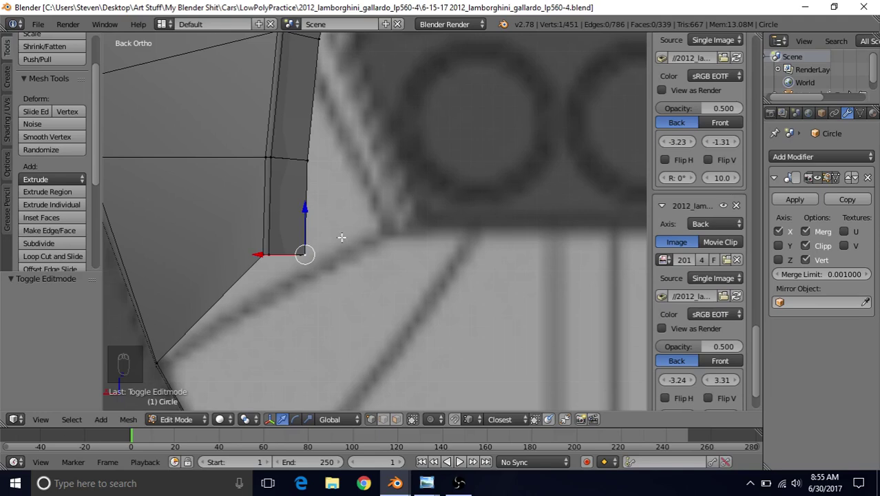
Select all geometry linked to the inner strip plus the linked central rear panel, and lower them by 0.022 along Z
middle_click_drag(340, 246, 323, 259, "shift")
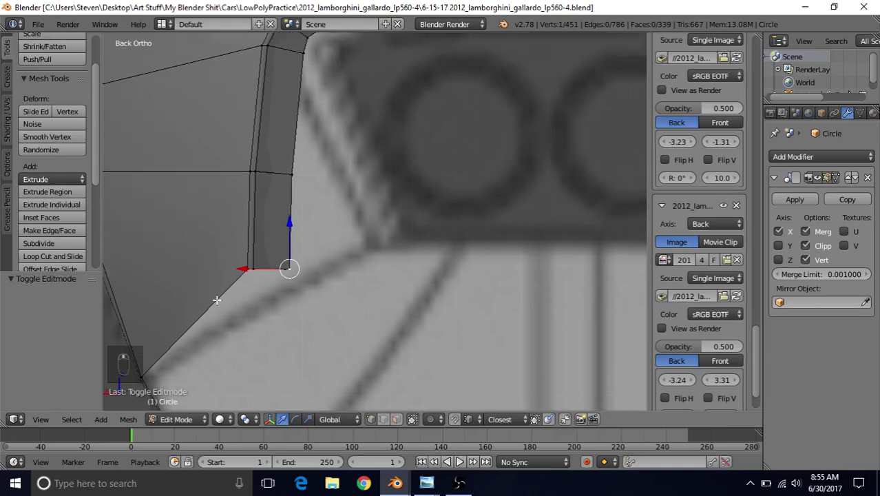
left_click(73, 418)
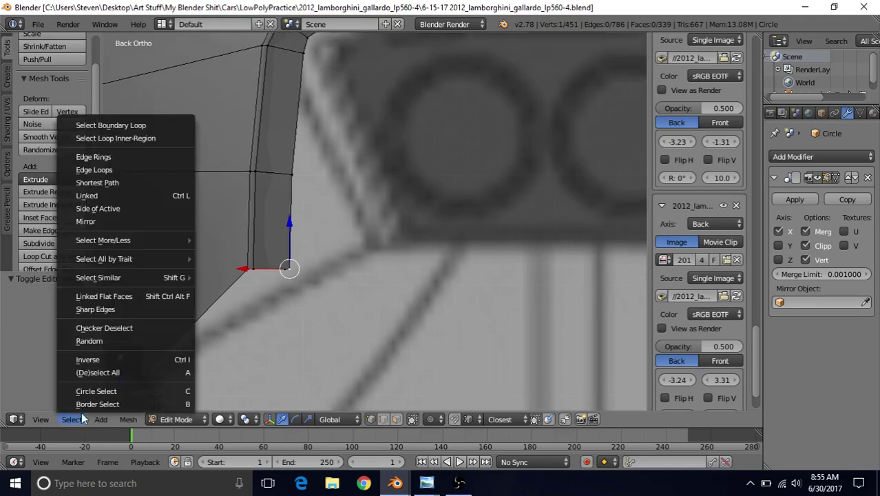
left_click(134, 195)
scroll(324, 245, "down", 6)
middle_click_drag(413, 233, 213, 218, "shift")
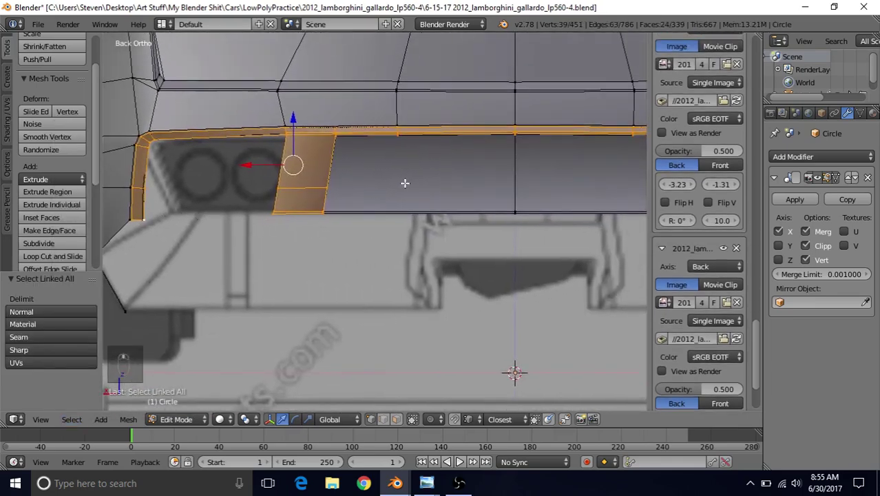
right_click(508, 207, "shift")
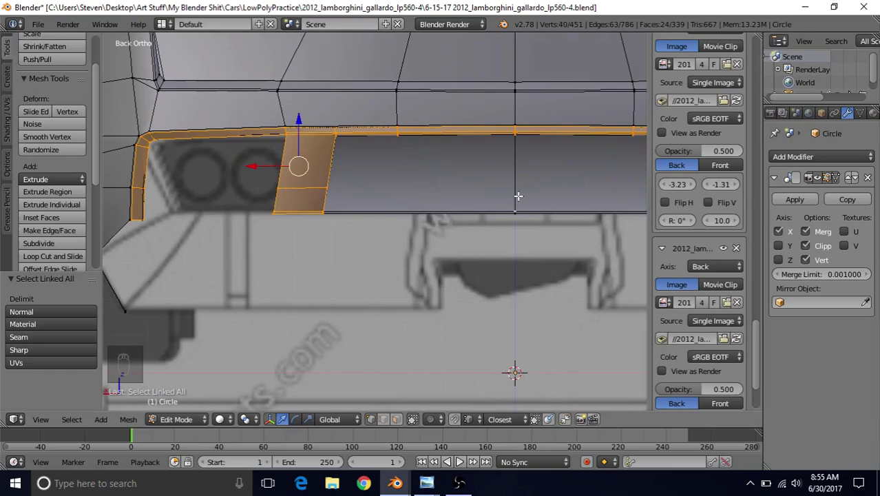
left_click(69, 419)
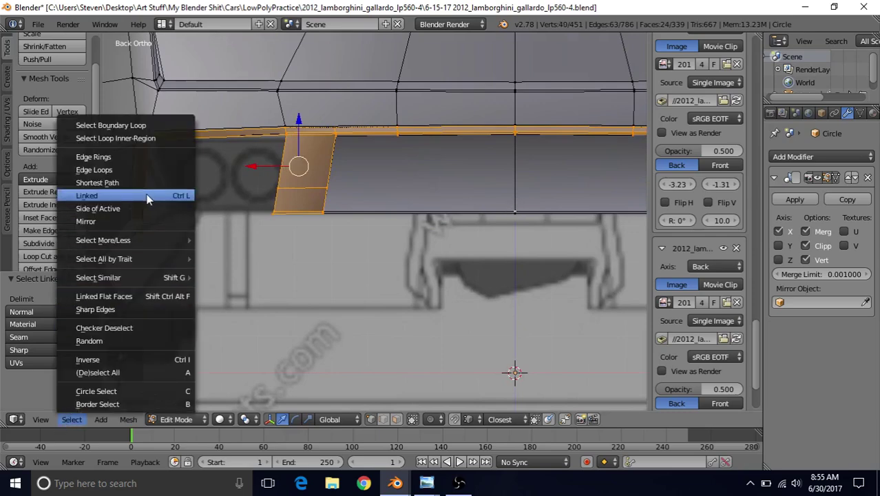
left_click(135, 194)
scroll(397, 215, "down", 1)
middle_click_drag(398, 215, 376, 227, "shift")
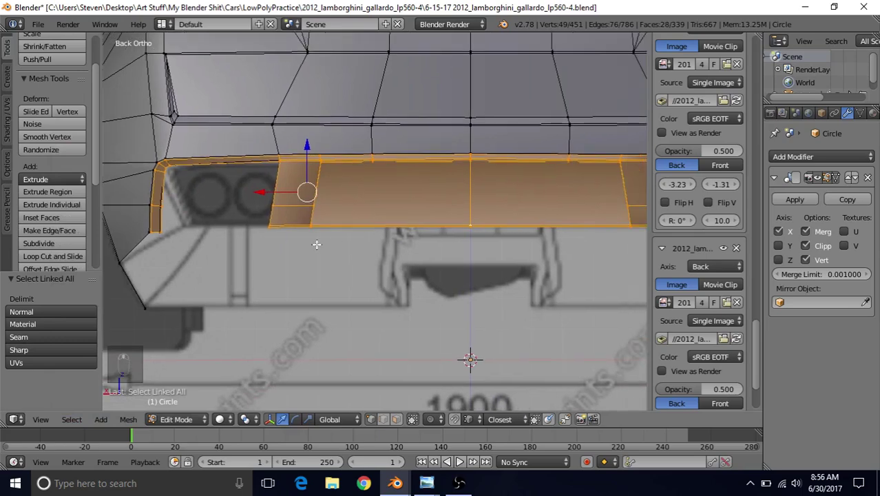
scroll(303, 234, "up", 1)
middle_click_drag(318, 184, 369, 183, "shift")
scroll(360, 196, "up", 1)
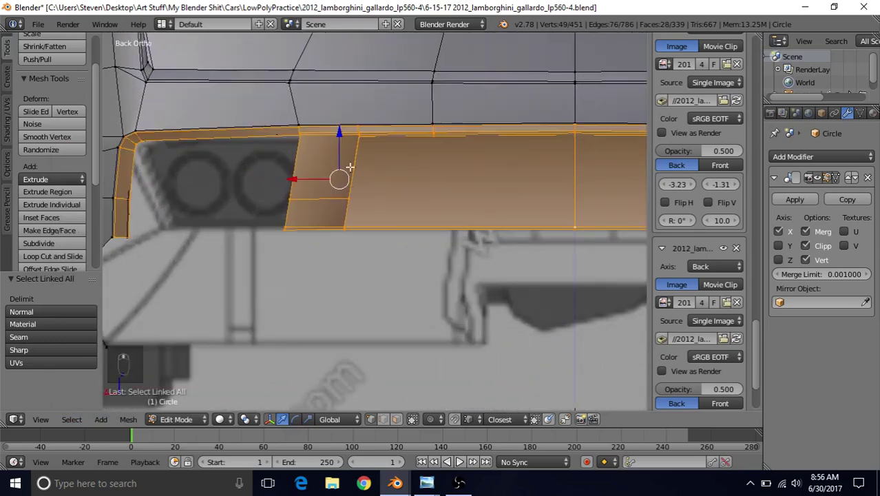
left_click_drag(338, 132, 339, 144)
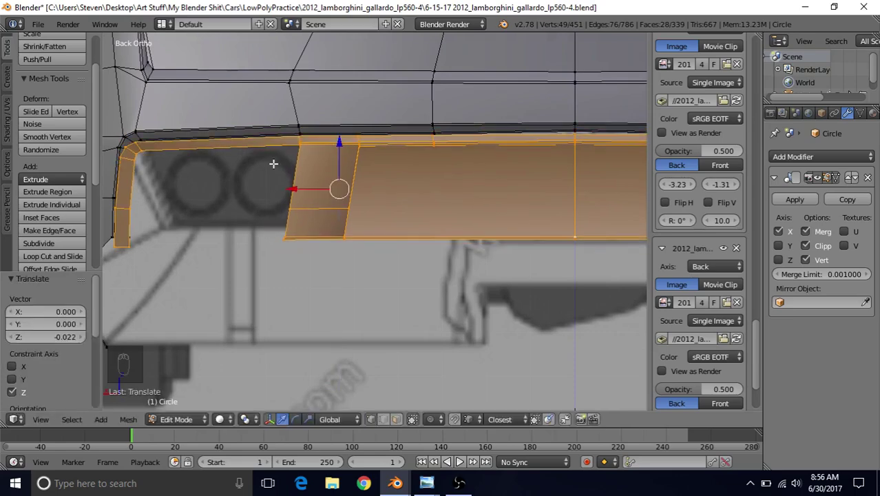
Circle-select the strip's outer vertical side in wireframe and move it inward by -0.046 along X
scroll(273, 166, "down", 2)
key("z")
key("c")
mouse_move(331, 138)
middle_mouse_down()
mouse_move(333, 207)
mouse_move(458, 186)
mouse_move(500, 212)
middle_mouse_up()
right_click(500, 222)
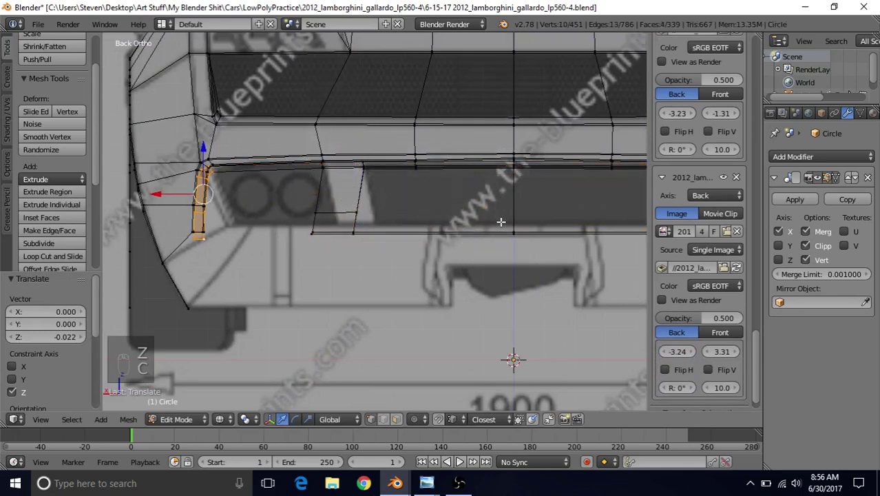
key("g")
key("x")
left_click(202, 182)
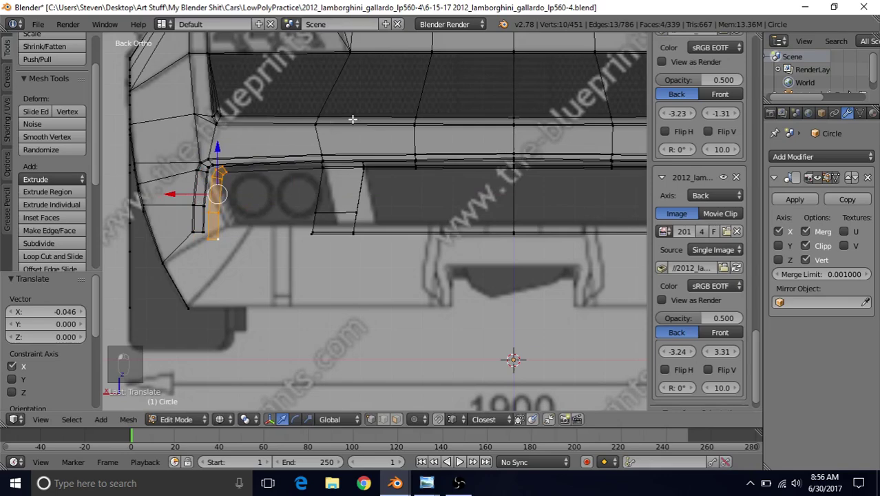
Circle-select the divider panel beside the exhaust opening in wireframe and snap its upper outer corner onto the bumper rim's lower vertex
key("z")
mouse_move(352, 119)
middle_mouse_down()
mouse_move(349, 180)
mouse_move(323, 205)
middle_mouse_up()
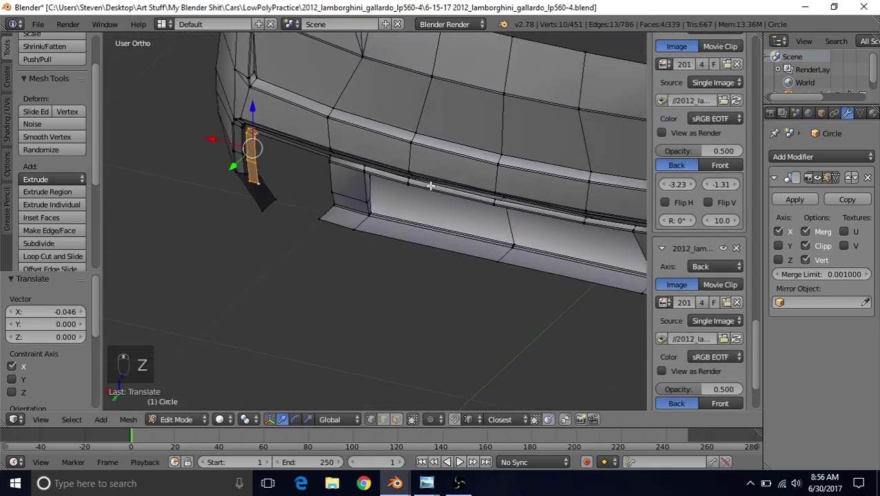
middle_click_drag(388, 226, 370, 237, "shift")
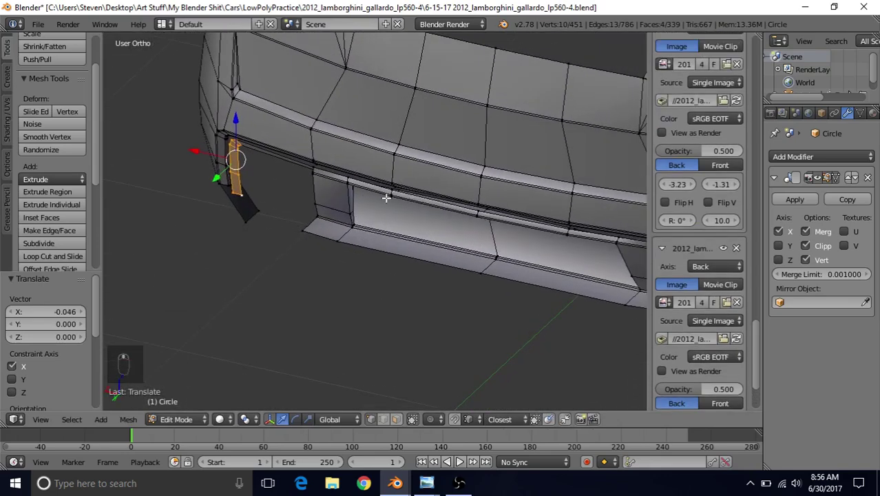
middle_click_drag(396, 211, 351, 257, "shift")
middle_click_drag(389, 219, 412, 234, "shift")
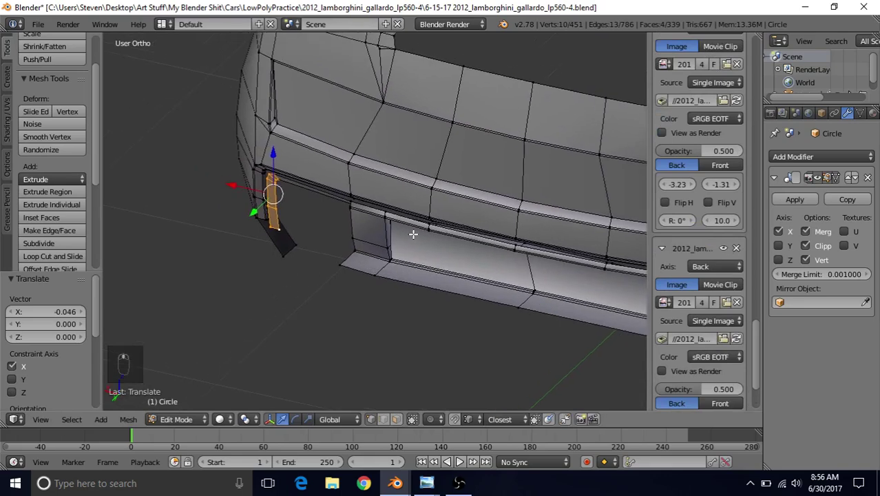
scroll(377, 241, "up", 5)
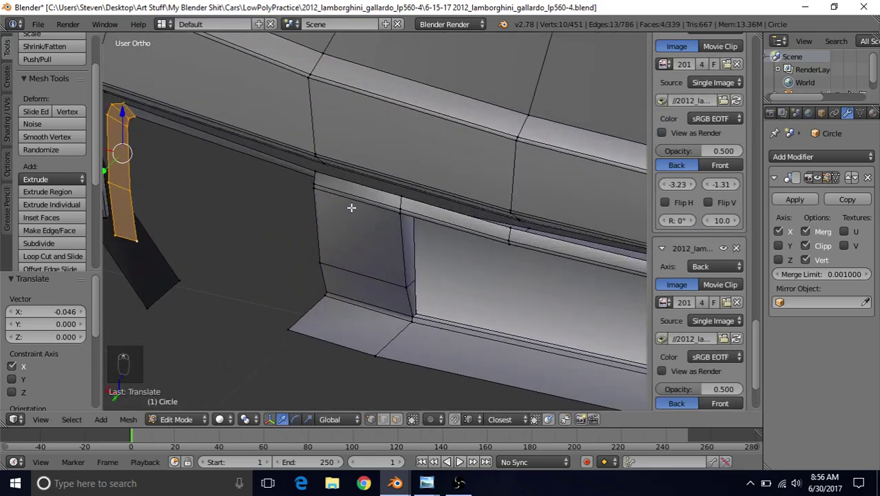
middle_click_drag(366, 192, 360, 173, "shift")
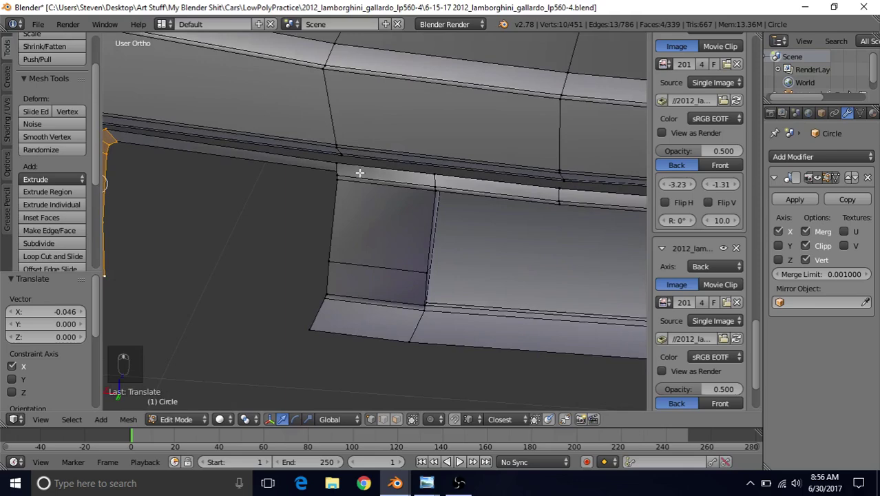
right_click(337, 175)
key("z")
key("c")
mouse_move(334, 177)
left_mouse_down()
mouse_move(323, 315)
mouse_move(416, 294)
mouse_move(419, 208)
left_mouse_up()
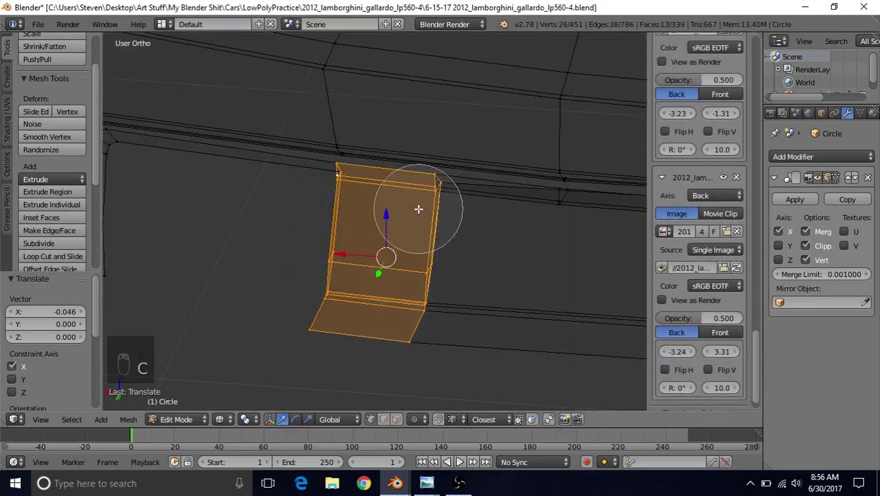
right_click(420, 221)
key("z")
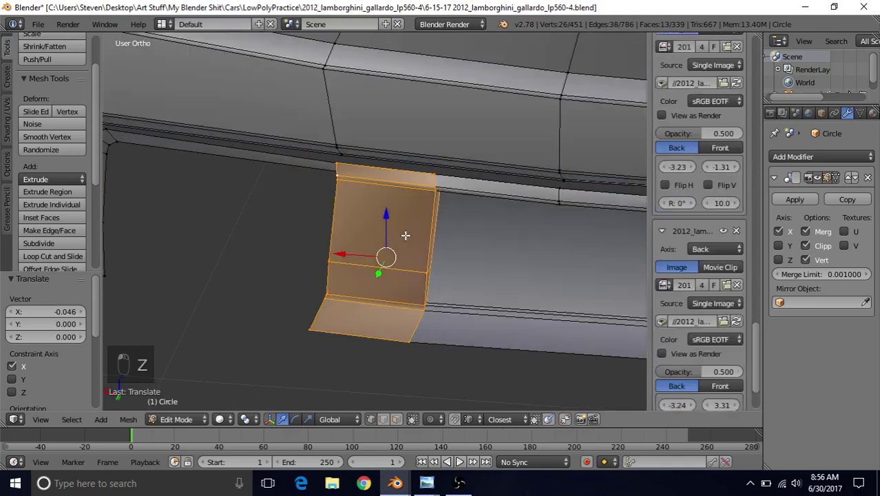
middle_click_drag(406, 234, 379, 195)
scroll(379, 195, "up", 5)
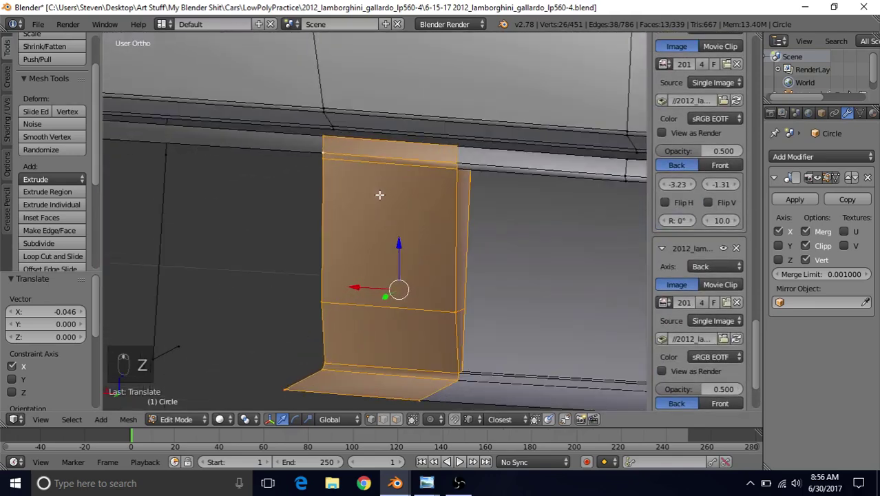
scroll(307, 131, "up", 2)
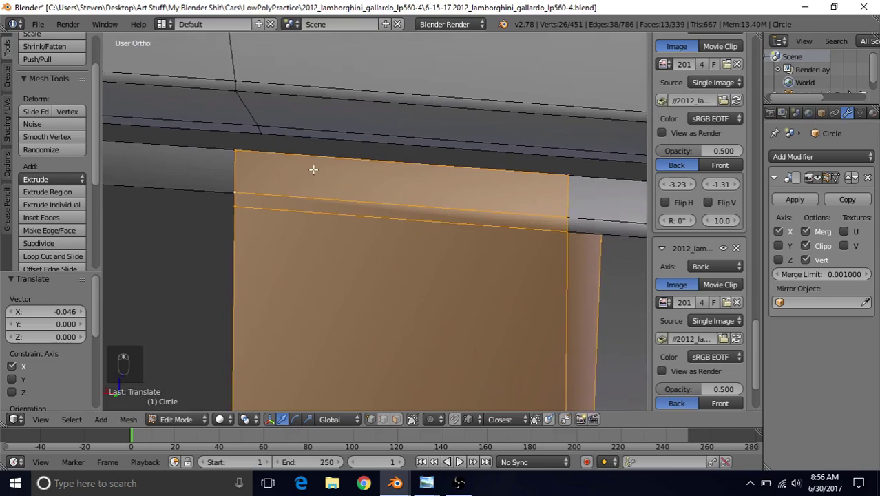
key("g")
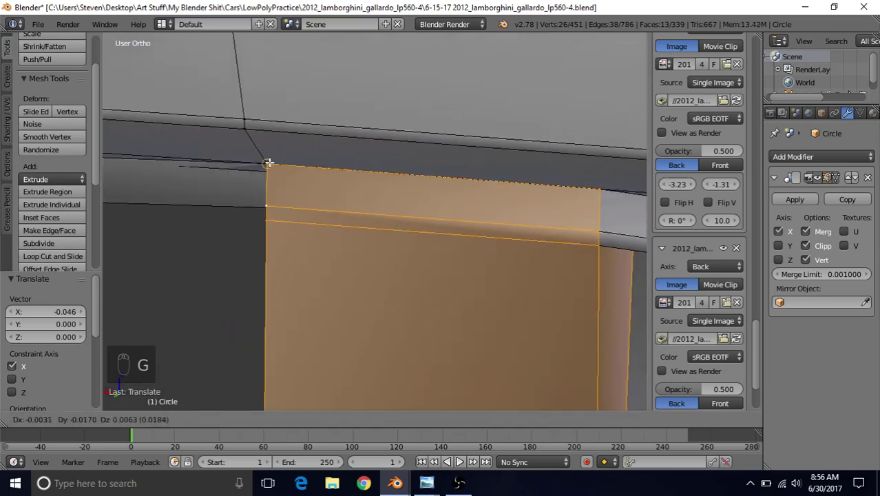
left_click(268, 164)
scroll(381, 198, "down", 5)
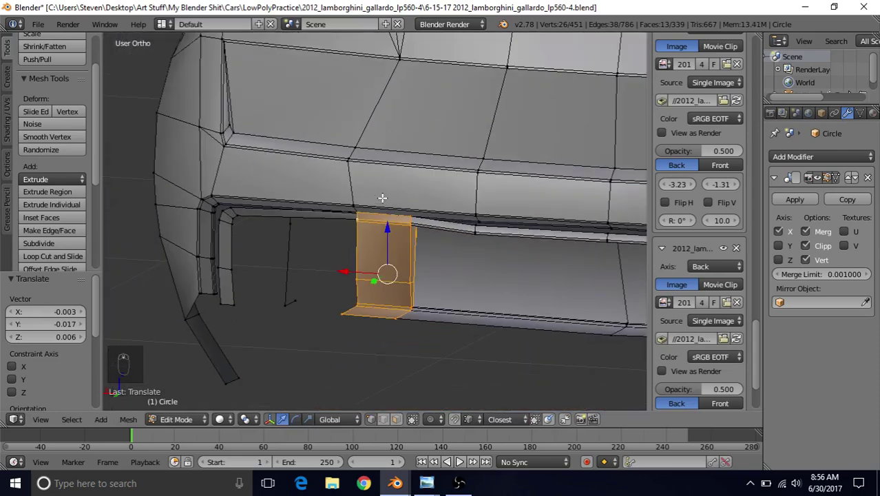
Circle-select the crosswise lip edges beside the divider panel in wireframe and snap their upper vertex onto the bumper rim's lower vertex
middle_click_drag(468, 272, 398, 273, "shift")
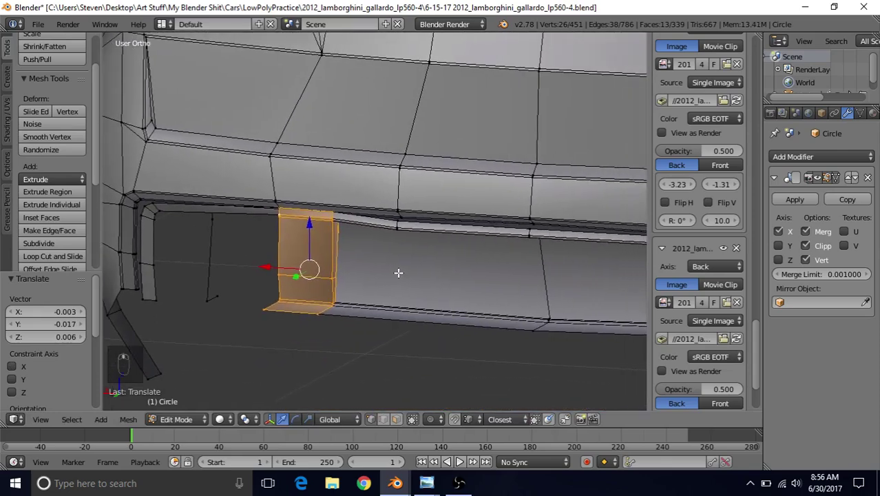
scroll(397, 273, "up", 5)
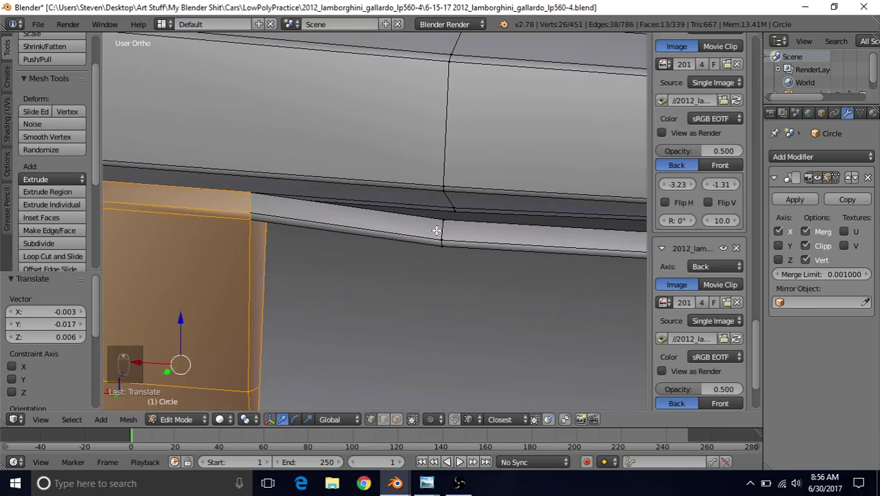
right_click(438, 237)
key("c")
key("c")
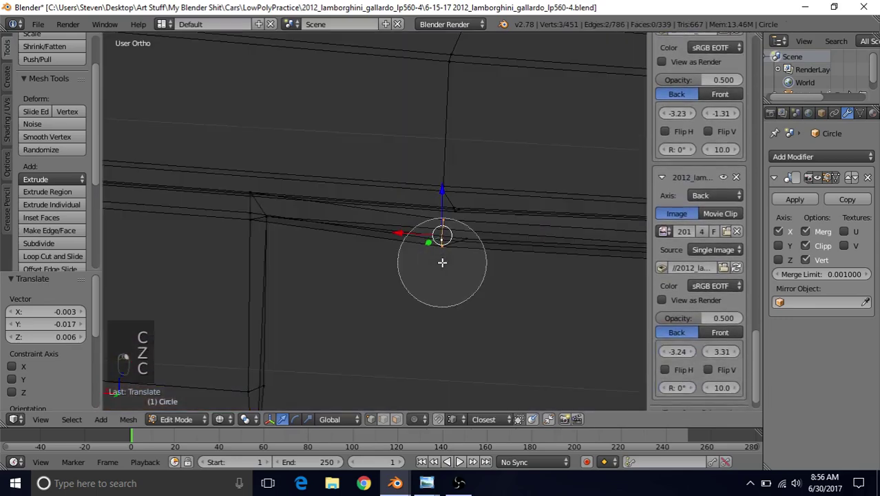
right_click(449, 263)
key("z")
middle_click_drag(456, 239, 319, 235, "shift")
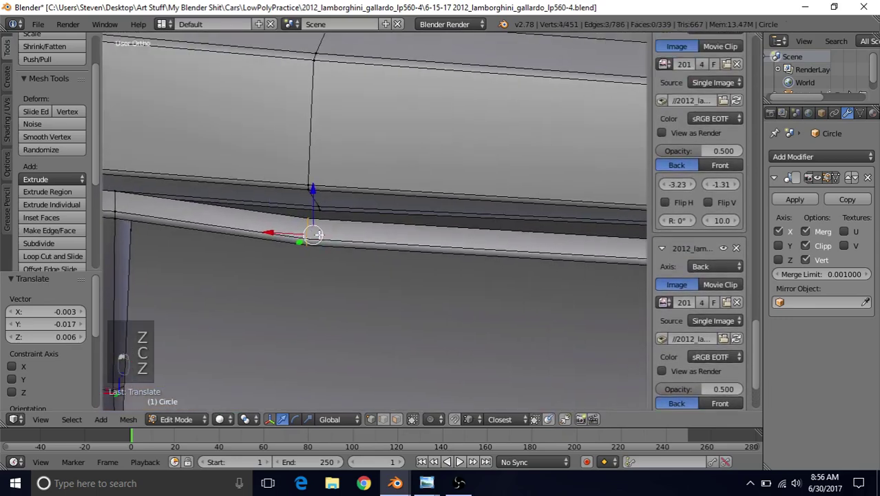
scroll(318, 231, "up", 3)
middle_click_drag(309, 192, 343, 193, "shift")
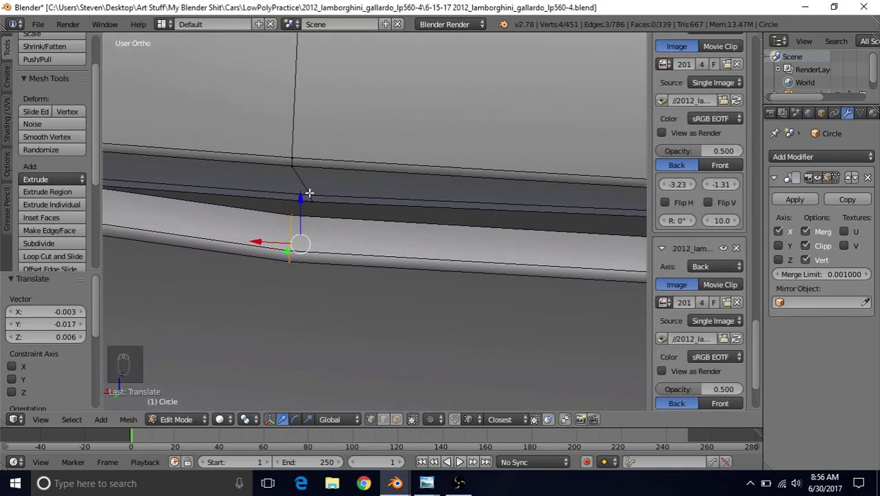
middle_click_drag(311, 191, 294, 224)
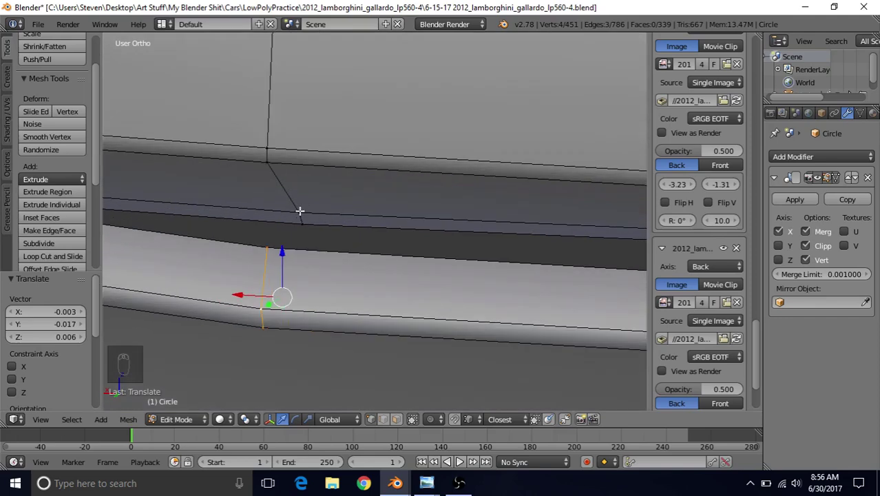
key("g")
left_click(299, 211)
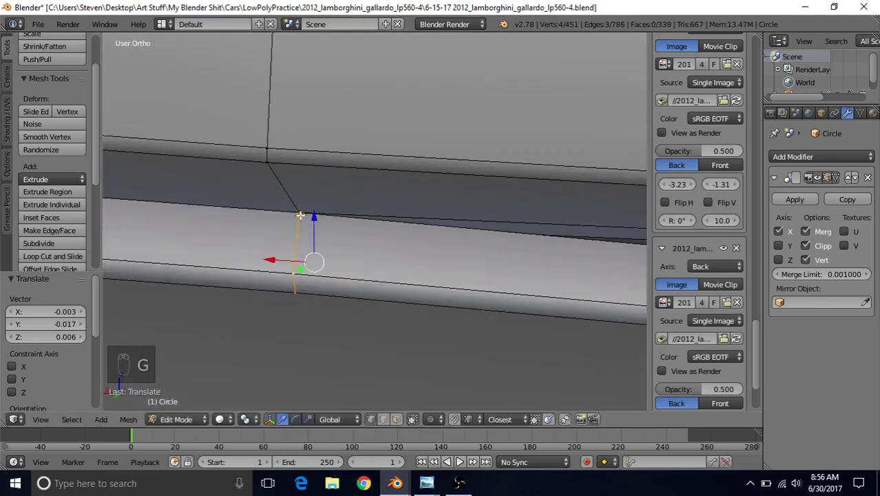
Select the recessed central panel's vertical edge line and the lip edges above it, and snap their top vertex onto the bumper rim's lower vertex
middle_click_drag(303, 211, 264, 263)
key("z")
scroll(313, 261, "down", 3)
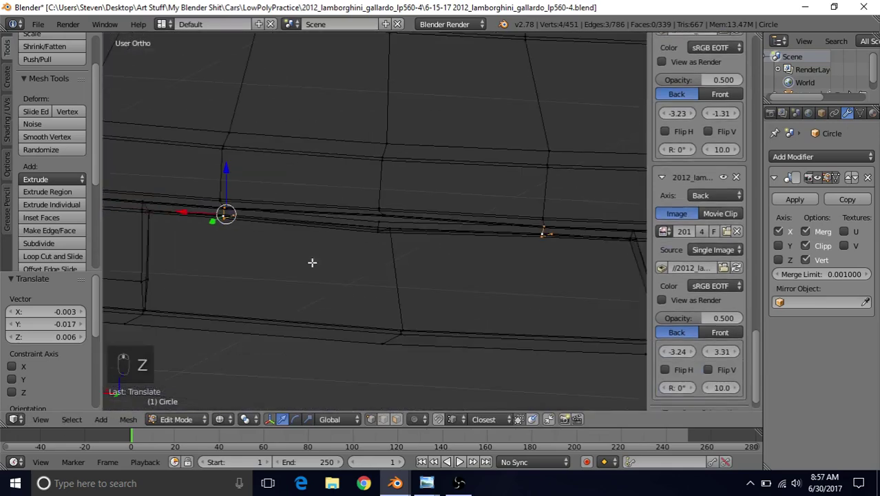
key("z")
middle_click_drag(352, 267, 335, 259, "shift")
right_click(380, 307)
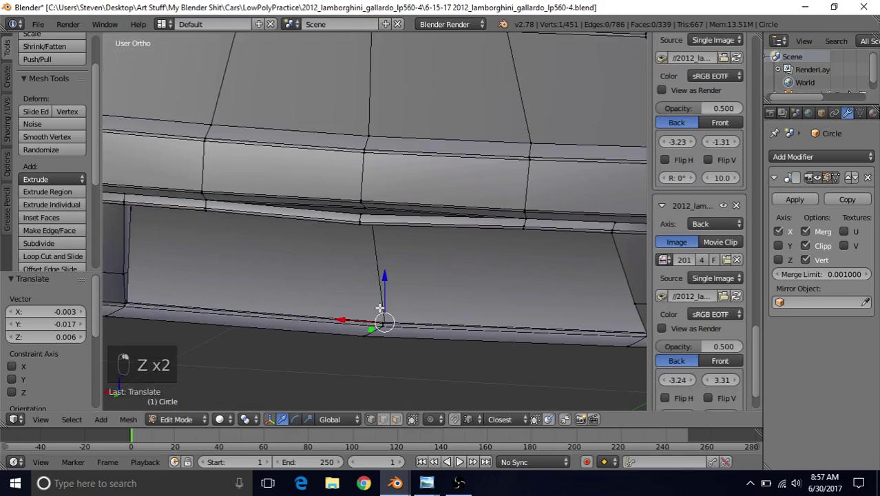
key("z")
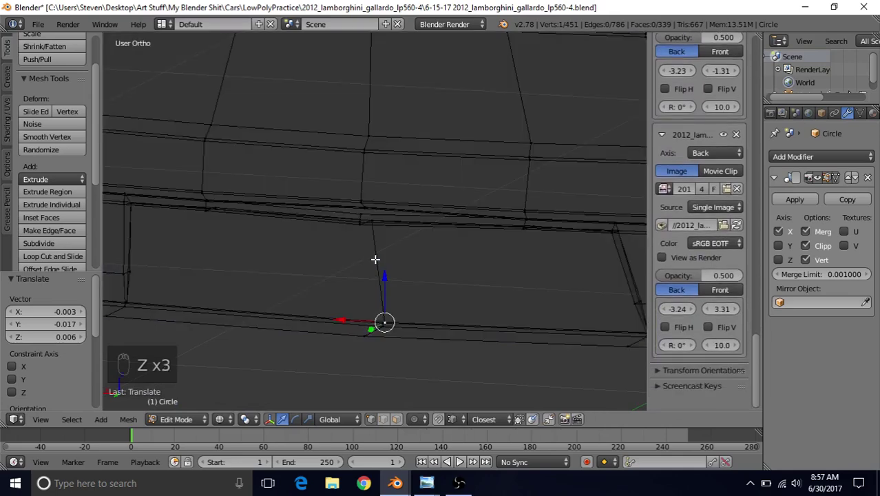
key("ctrl+KP_Add")
scroll(375, 258, "up", 4)
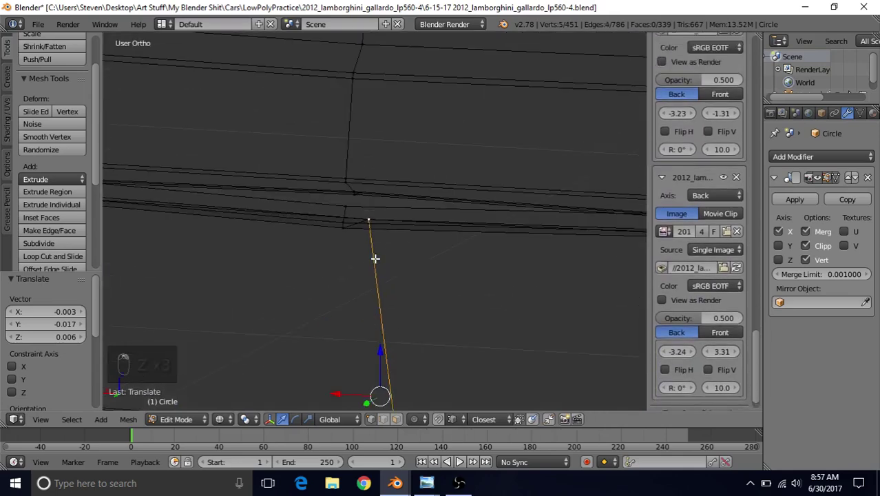
key("c")
left_click(338, 230)
right_click(353, 259)
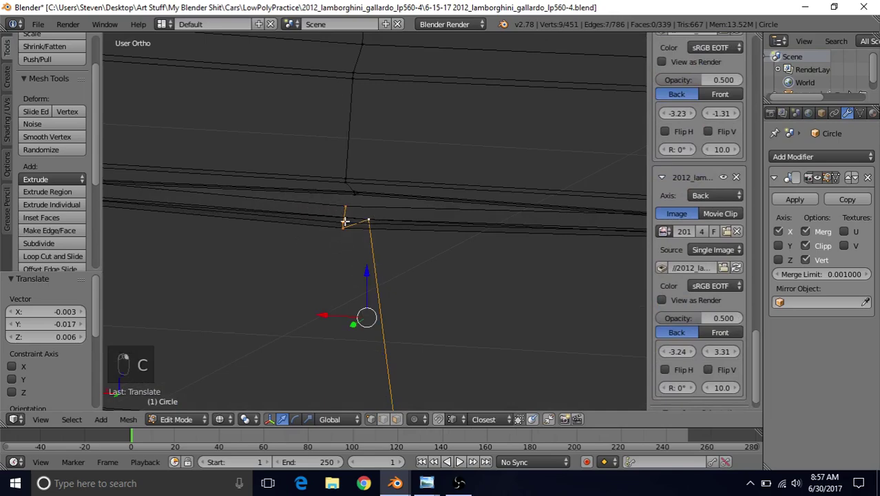
scroll(345, 222, "down", 3)
key("z")
key("z")
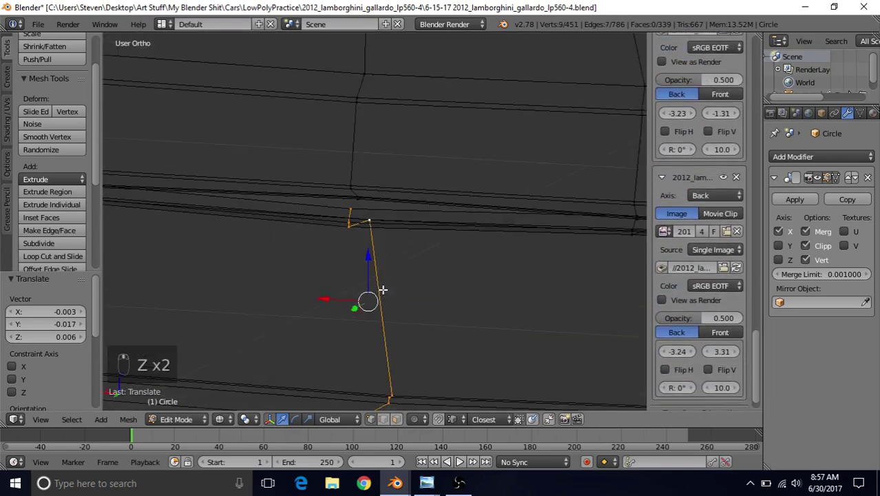
scroll(359, 202, "up", 2)
key("z")
scroll(366, 222, "up", 1)
scroll(366, 219, "up", 1)
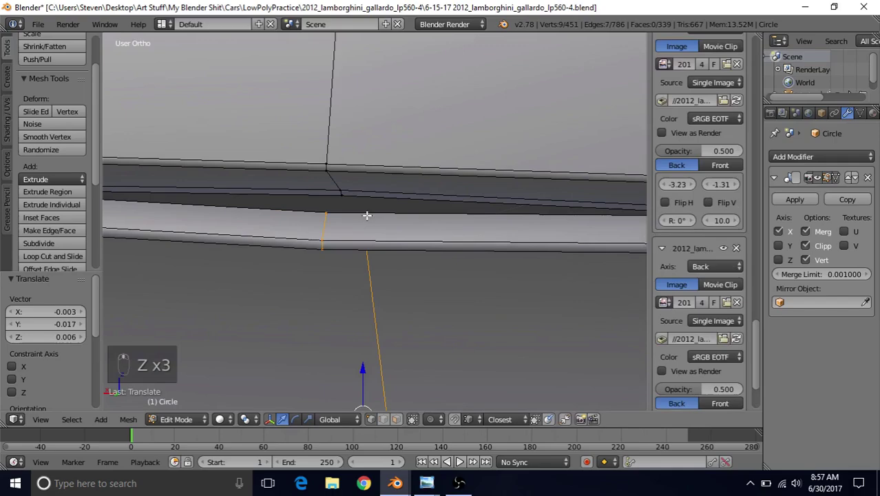
key("g")
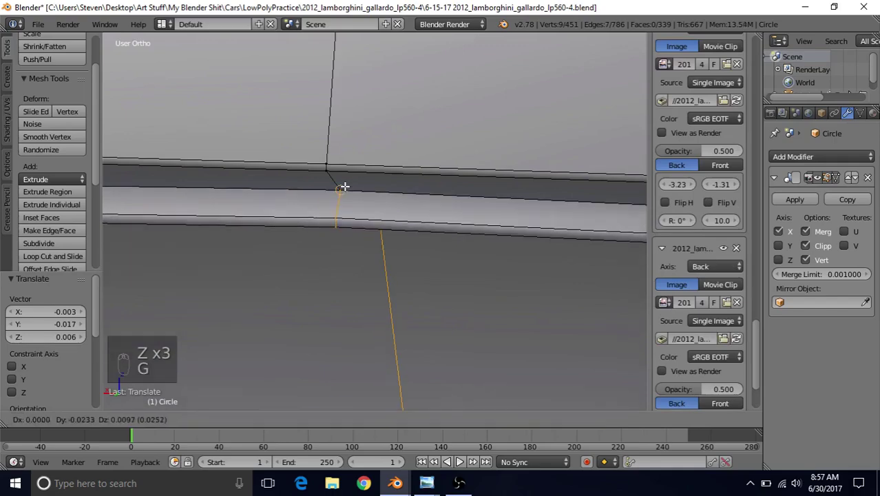
left_click(344, 186)
Select only the three lip vertices above the central panel's vertical edge and move them 0.009 along Y
scroll(340, 206, "down", 5)
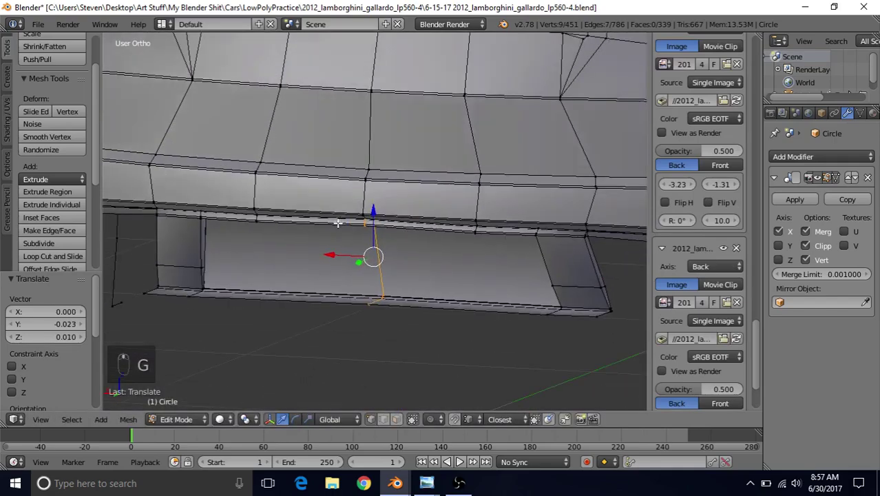
mouse_move(337, 223)
middle_mouse_down()
mouse_move(306, 250)
mouse_move(293, 239)
mouse_move(293, 229)
mouse_move(355, 207)
mouse_move(400, 176)
mouse_move(493, 184)
mouse_move(344, 218)
middle_mouse_up()
key("Tab")
key("Tab")
scroll(344, 219, "up", 6)
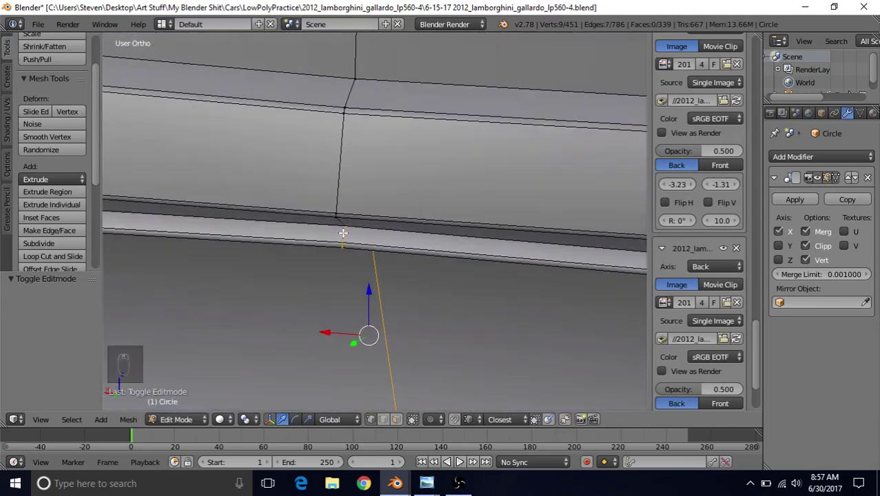
right_click(342, 232, "alt")
right_click(343, 235, "alt")
key("z")
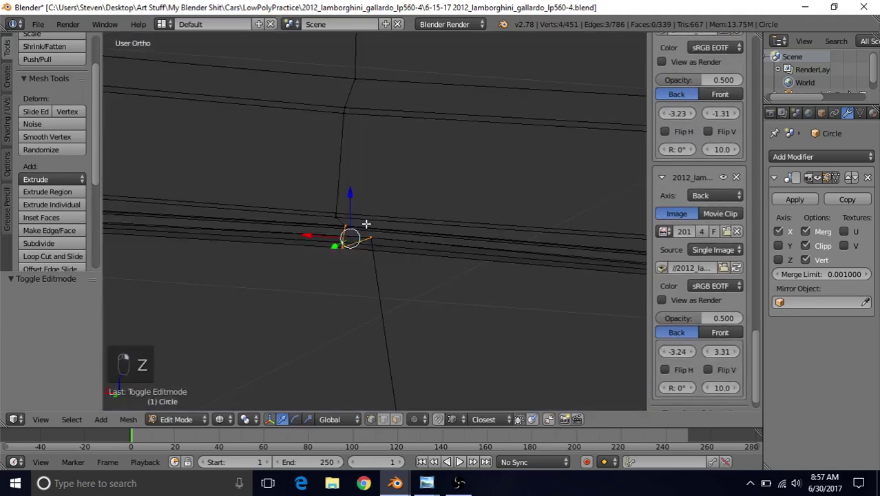
key("z")
key("z")
key("z")
key("c")
middle_click(405, 236)
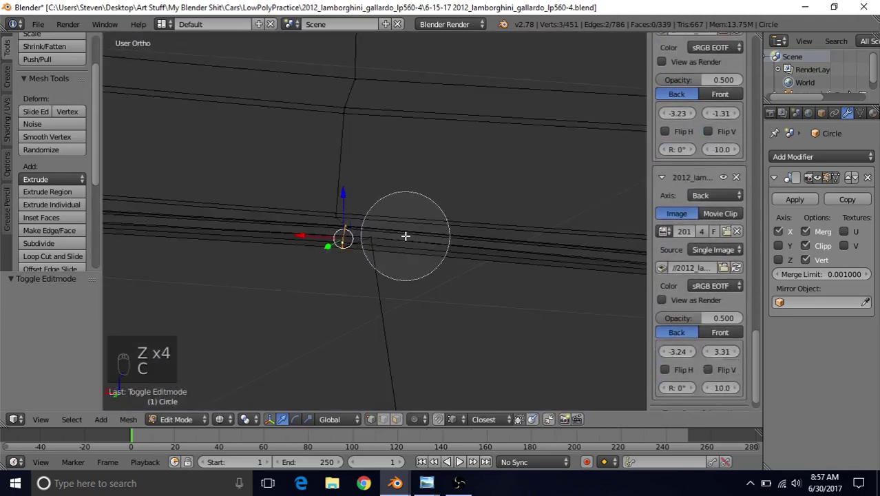
right_click(405, 236)
key("z")
scroll(373, 229, "down", 2)
middle_click_drag(367, 221, 343, 256)
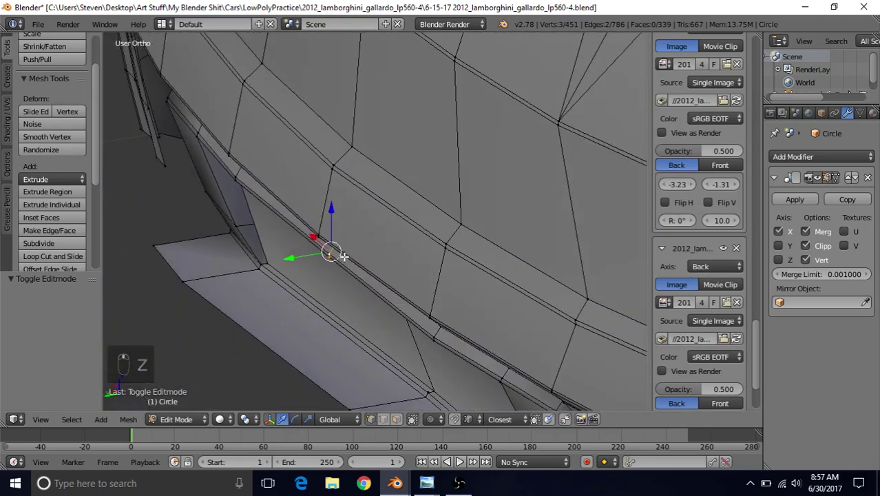
left_click_drag(292, 255, 284, 260)
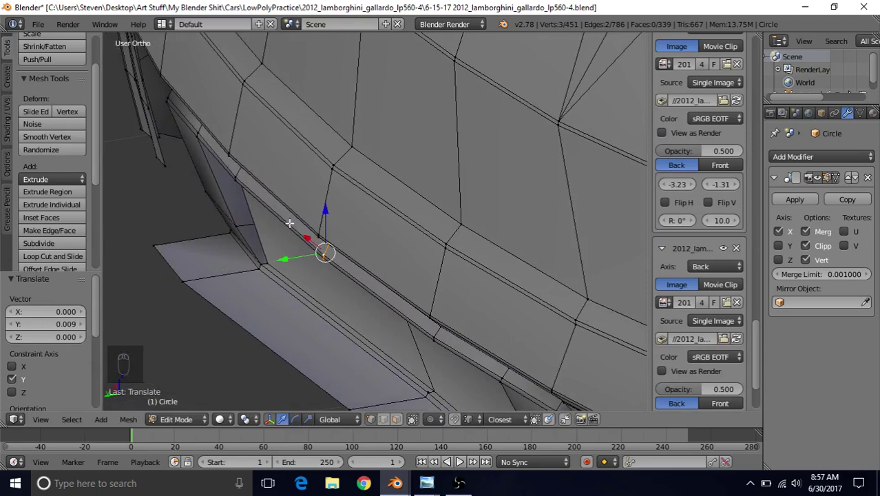
Select the two vertices at the inner strip corner's upper end and snap the outer one onto the bumper rim's corner vertex in back view
scroll(506, 363, "down", 3)
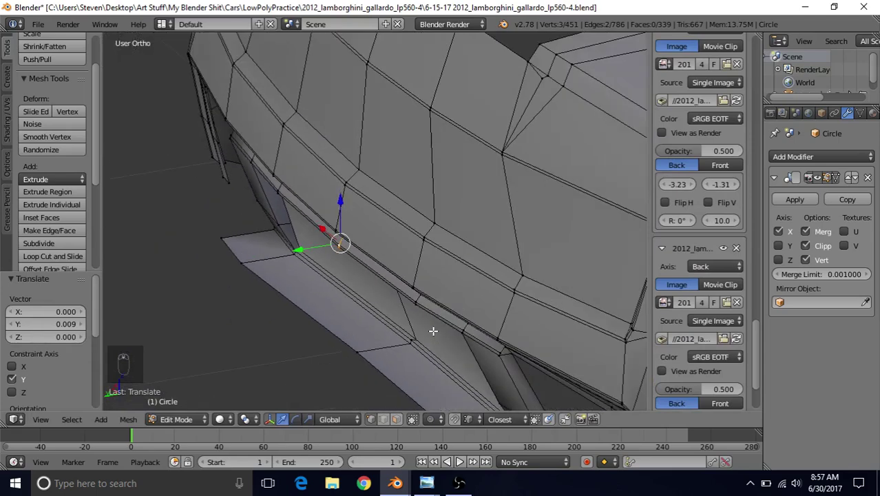
key("z")
key("z")
key("Tab")
middle_click_drag(354, 211, 370, 167)
key("Tab")
right_click(379, 152)
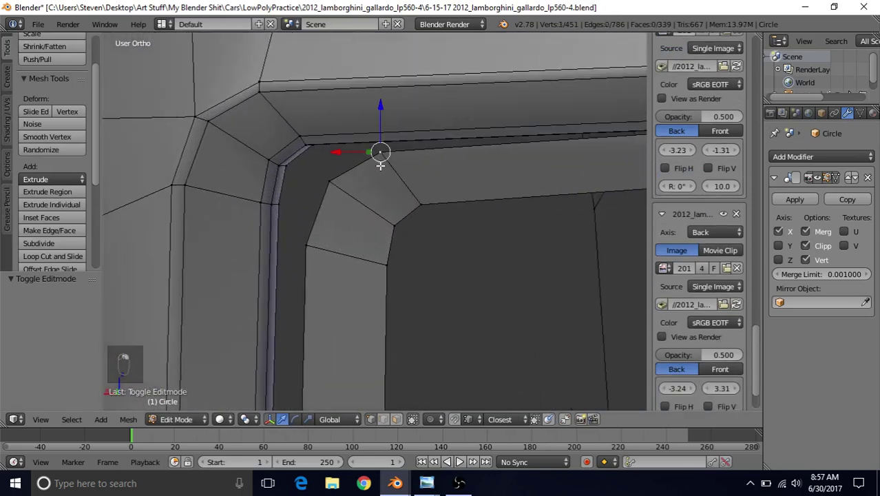
right_click(416, 206, "shift")
key("ctrl+KP_1")
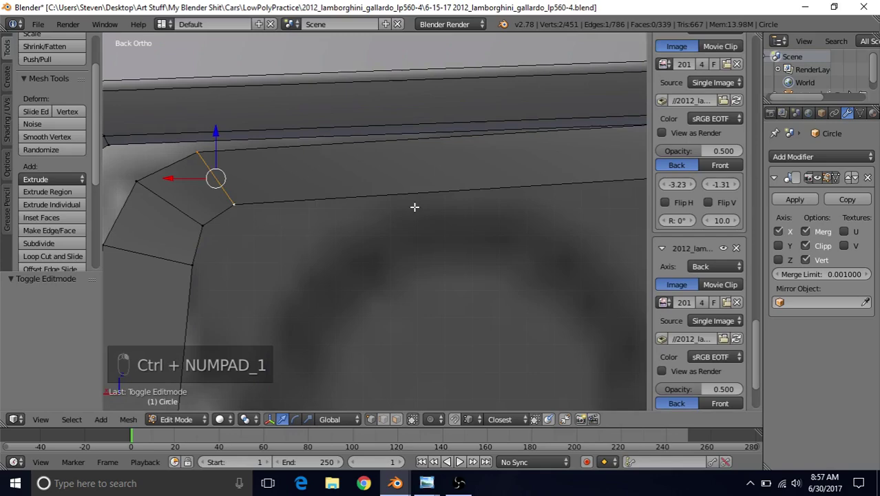
scroll(389, 205, "down", 3)
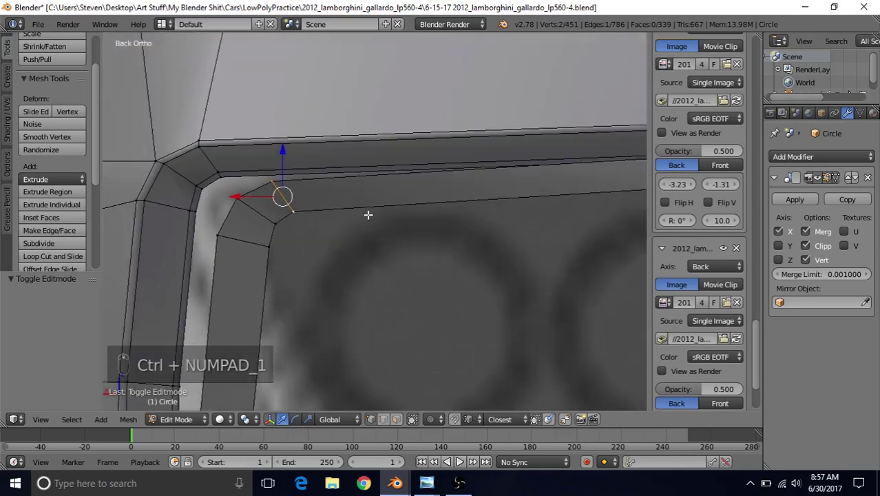
middle_click_drag(367, 215, 479, 251, "shift")
scroll(479, 251, "up", 3)
key("g")
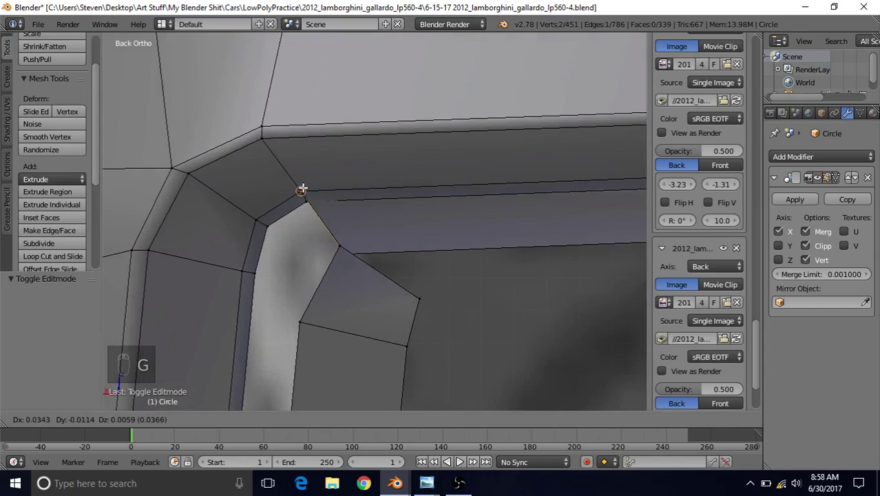
left_click(302, 187)
Select the inner strip's middle corner edge and snap its outer vertex onto the matching vertex of the rim's rounded corner
middle_click_drag(302, 188, 294, 227)
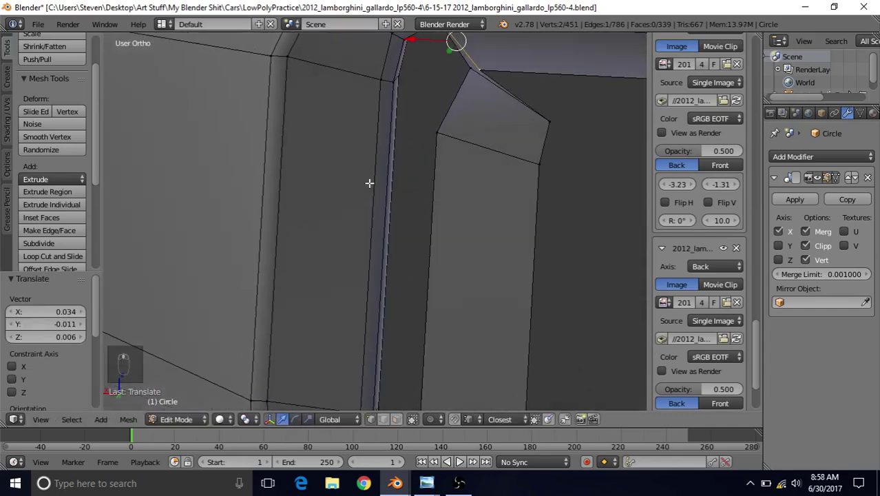
key("KP_Decimal")
middle_click_drag(348, 177, 401, 265)
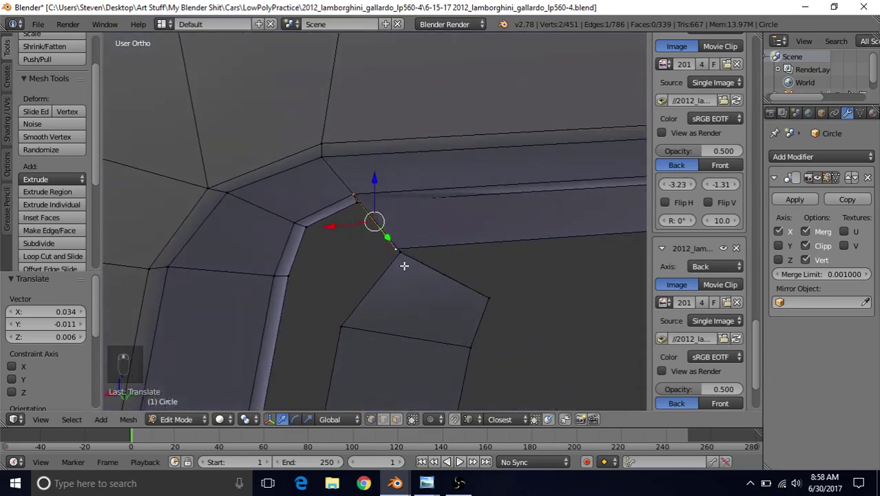
key("ctrl+KP_1")
right_click(396, 242)
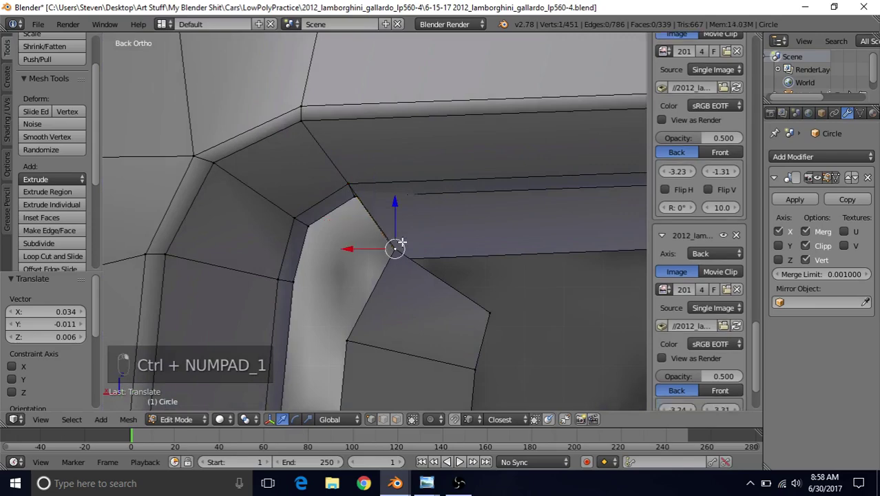
right_click(487, 306, "shift")
key("z")
key("z")
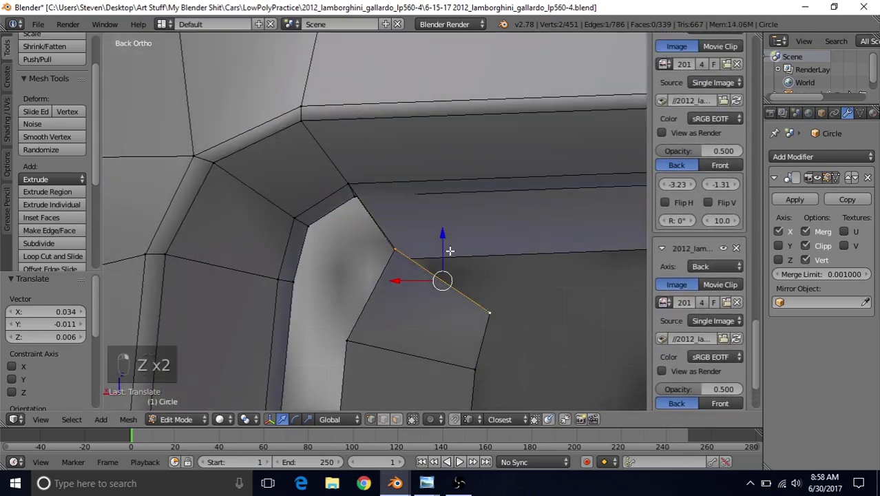
key("g")
left_click(292, 216)
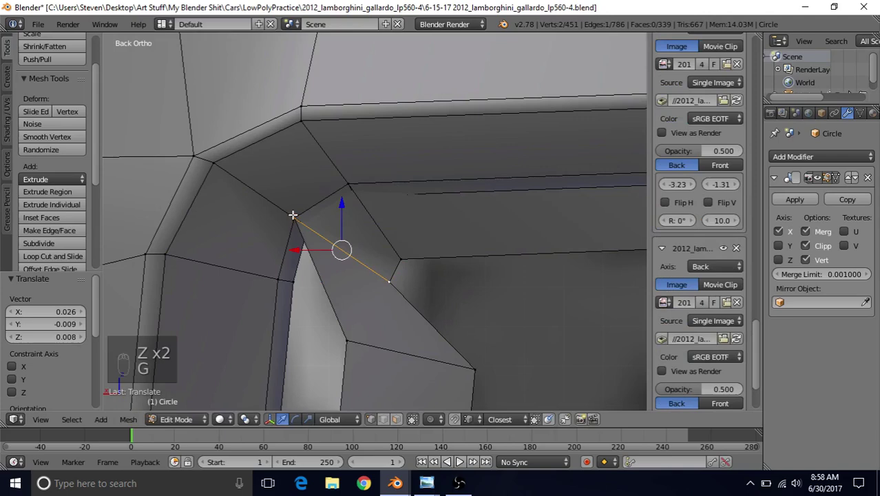
Select the strip corner's lower cross edge and snap its outer vertex onto the matching vertex at the corner's lower end on the rim
right_click(346, 341)
right_click(473, 369, "shift")
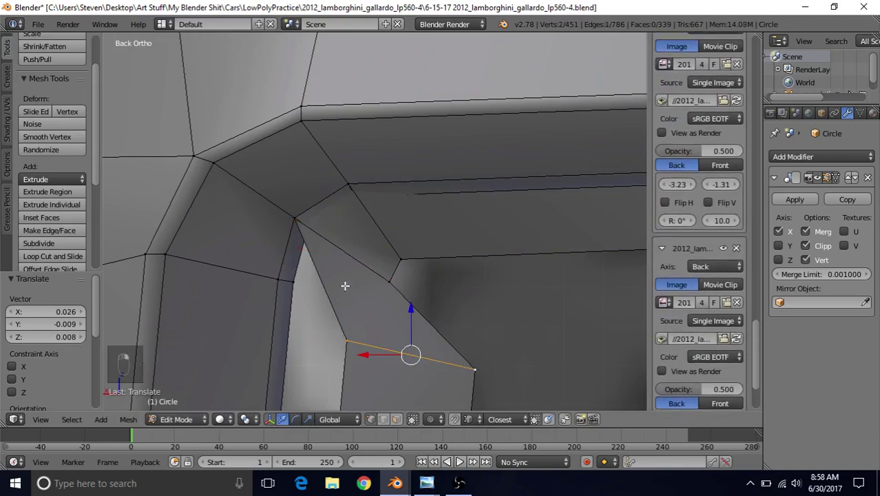
key("g")
left_click(273, 276)
Round the strip's inner corner by moving its lower vertex 0.008 along X and its middle vertex 0.005 along X and 0.002 along Z
middle_click_drag(404, 283, 428, 255, "shift")
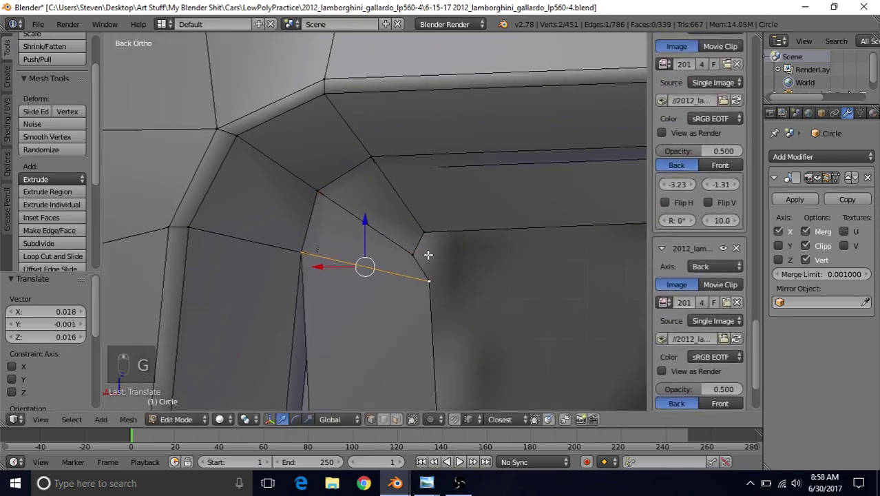
right_click(434, 270)
key("g")
key("x")
left_click(351, 283)
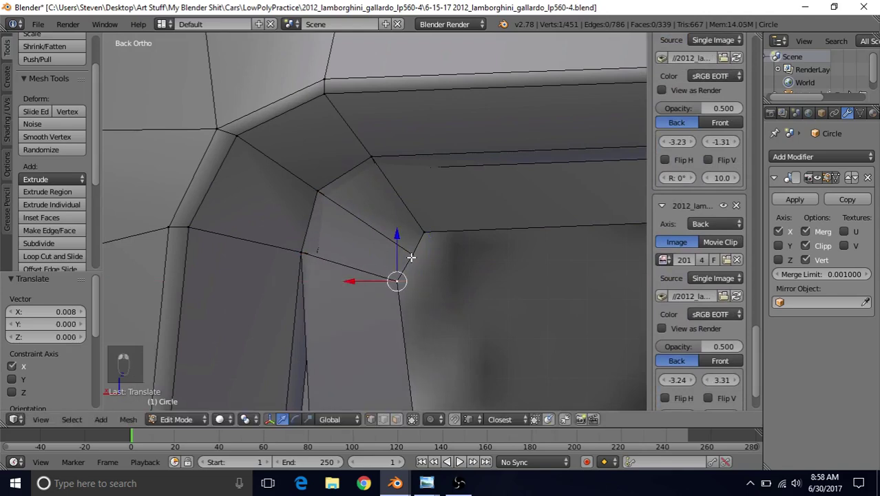
key("g")
left_click(374, 235)
right_click(397, 282)
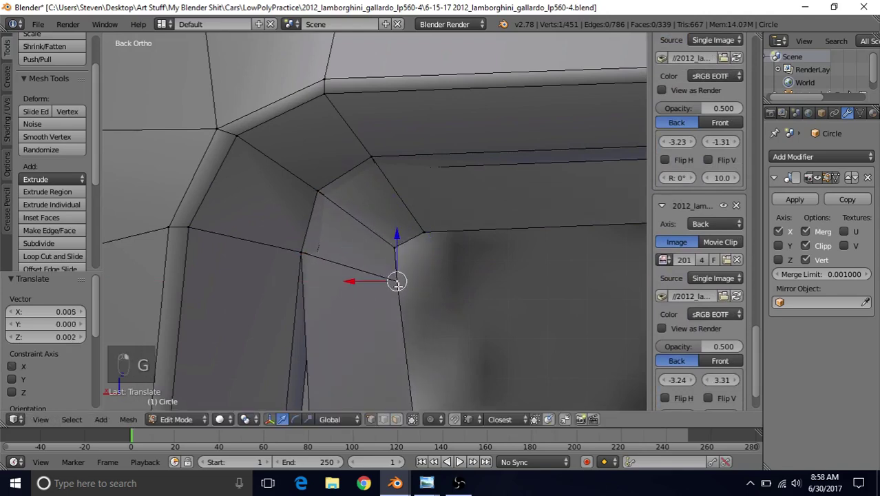
Refine the strip's inner corner, moving its lower vertex 0.003 along X and its upper vertex 0.002 along Z
key("g")
left_click(382, 279)
key("g")
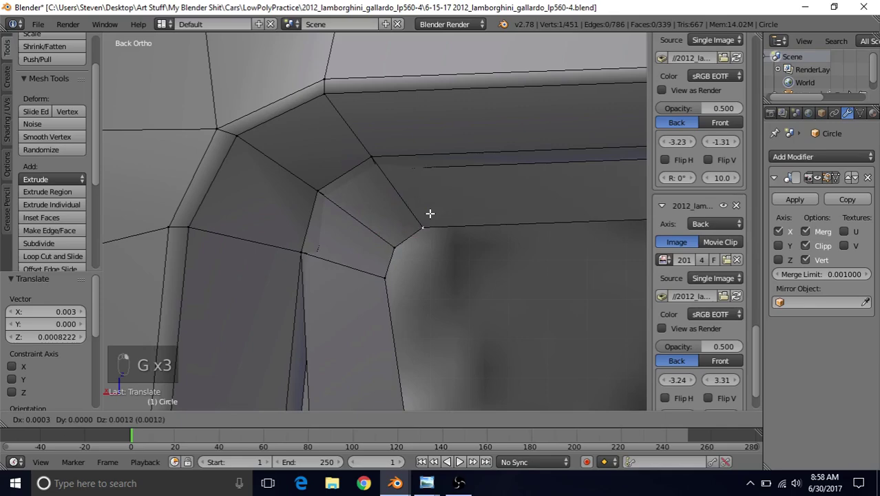
left_click(422, 223)
Snap the inner strip's middle cross edge onto the matching rim vertex in back view, then shift its inner vertex 0.010 along X
scroll(447, 285, "down", 3)
scroll(446, 283, "down", 2)
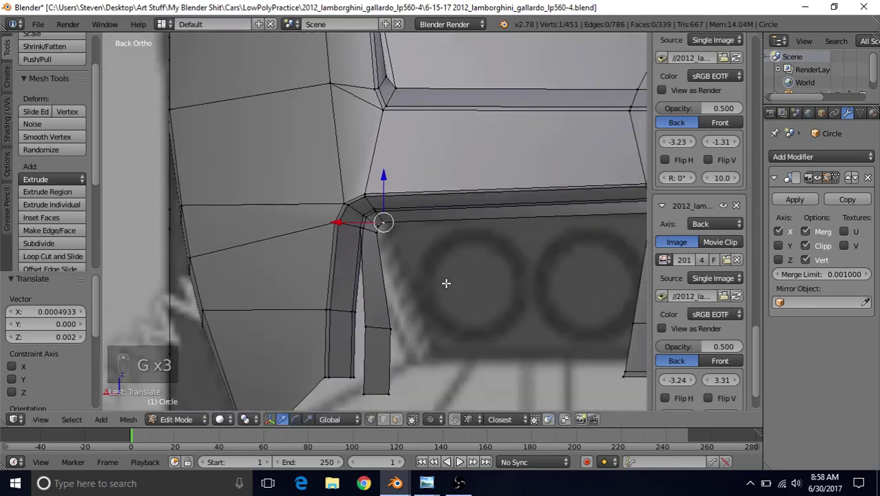
middle_click_drag(382, 322, 438, 253, "shift")
scroll(438, 252, "up", 4)
right_click(468, 290)
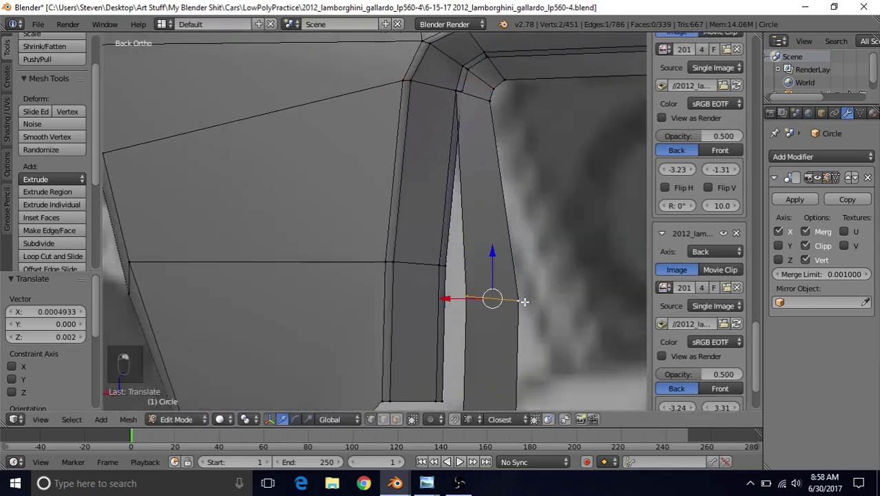
key("g")
left_click(441, 272)
right_click(466, 270)
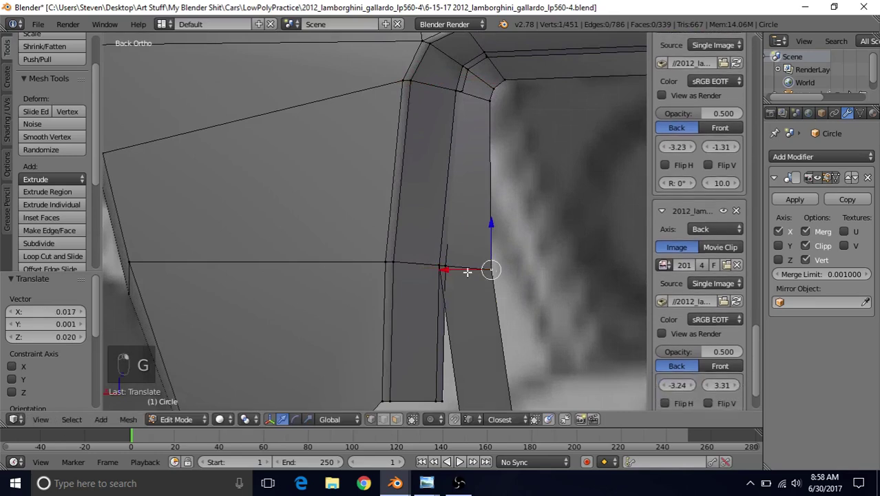
key("g")
key("x")
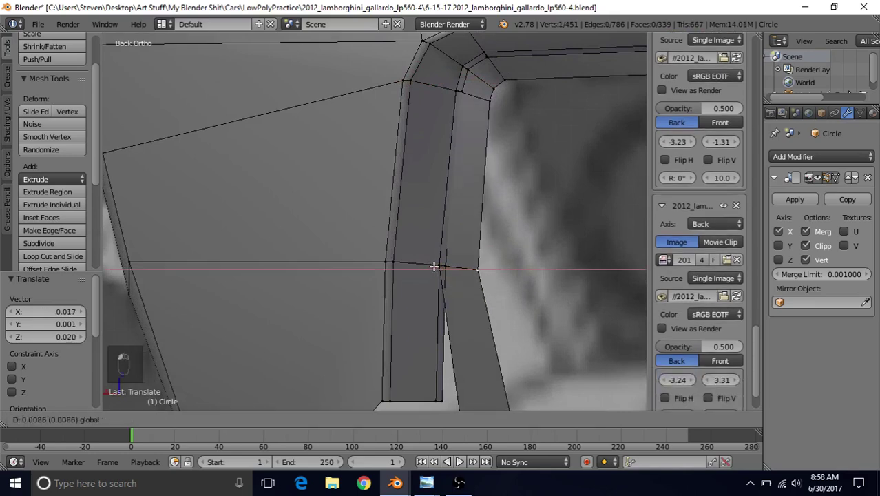
left_click(433, 268)
Snap the inner strip's bottom edge onto the lower end of the rim, then shift its inner vertex 0.011 along X
middle_click_drag(475, 309, 460, 207, "shift")
right_click(448, 332)
right_click(501, 334, "shift")
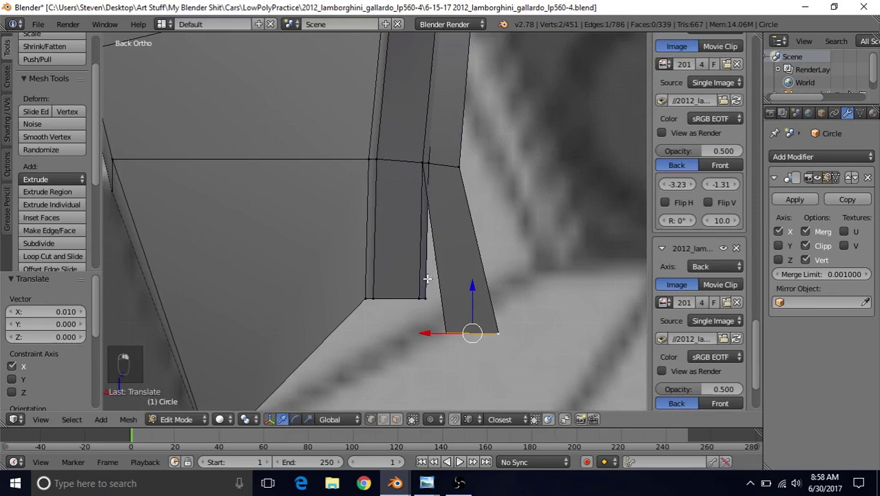
key("g")
left_click(415, 294)
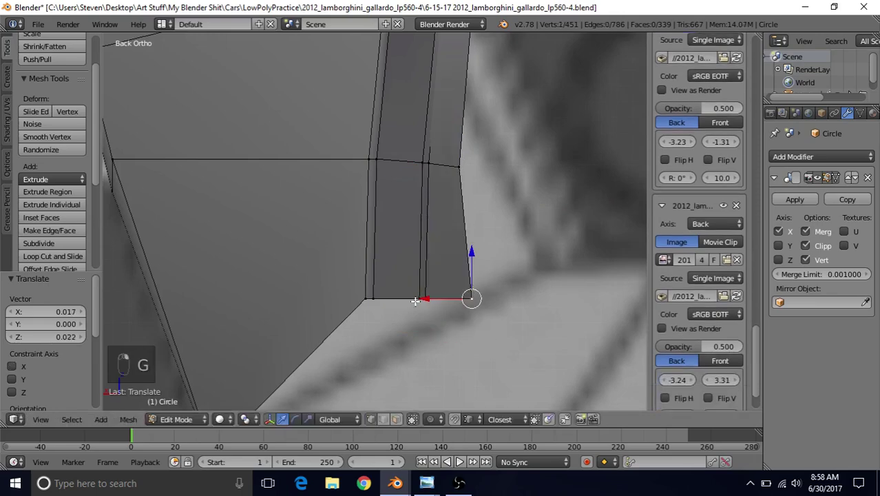
key("g")
key("x")
left_click(407, 300)
scroll(405, 299, "down", 6)
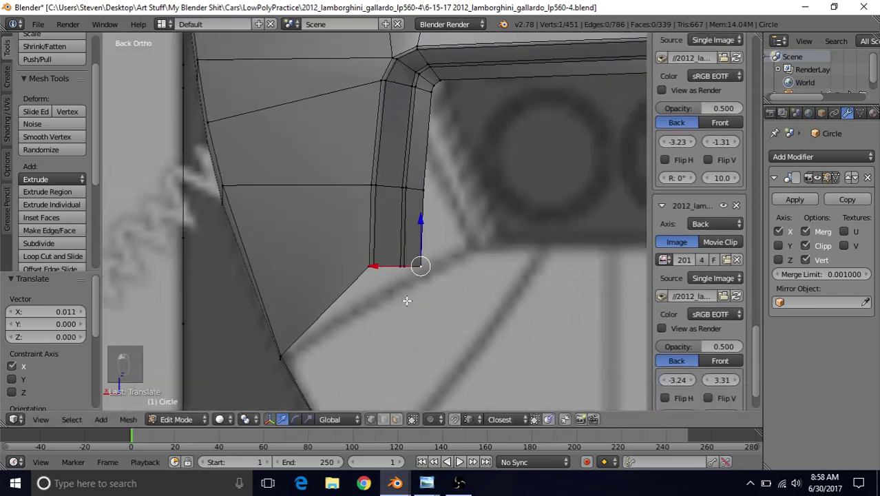
Adjust the depth of the strip's inner corner by moving its middle vertex 0.004 and its upper vertex 0.003 along Y
middle_click_drag(469, 190, 302, 223, "shift")
scroll(303, 223, "up", 3)
middle_click_drag(368, 212, 393, 286, "shift")
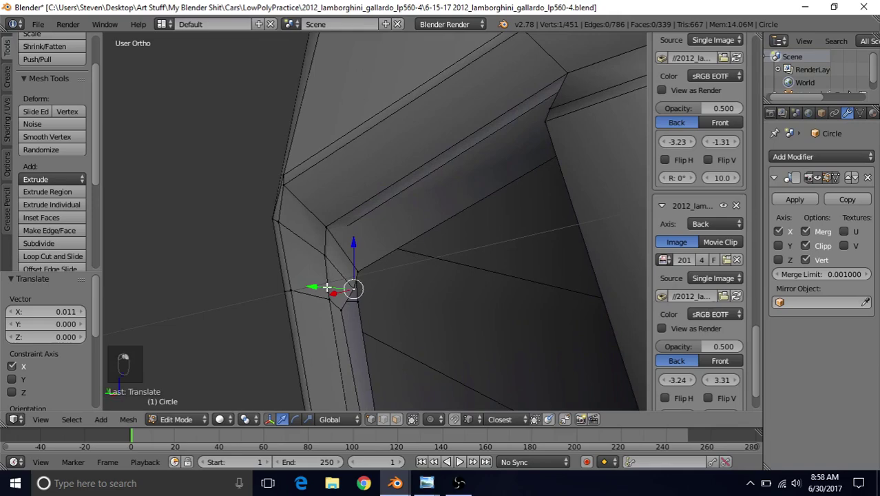
key("g")
key("y")
left_click(304, 285)
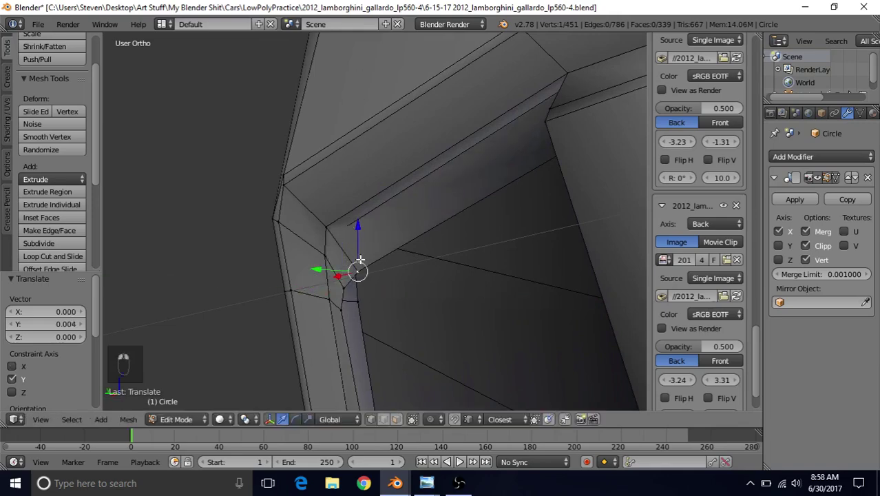
key("g")
key("y")
left_click(312, 268)
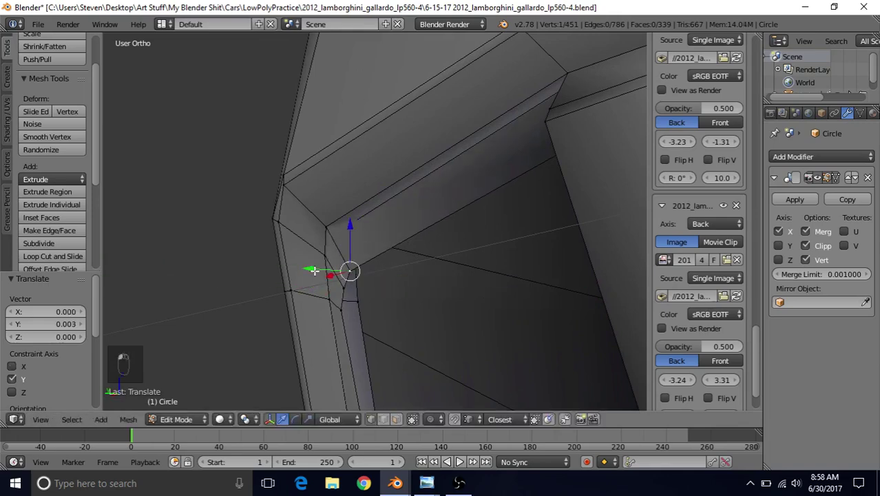
Move the strip's inner vertex beside the central rear panel about 0.003 along Y
scroll(329, 281, "down", 3)
key("Tab")
scroll(400, 247, "down", 3)
middle_click_drag(399, 247, 585, 172)
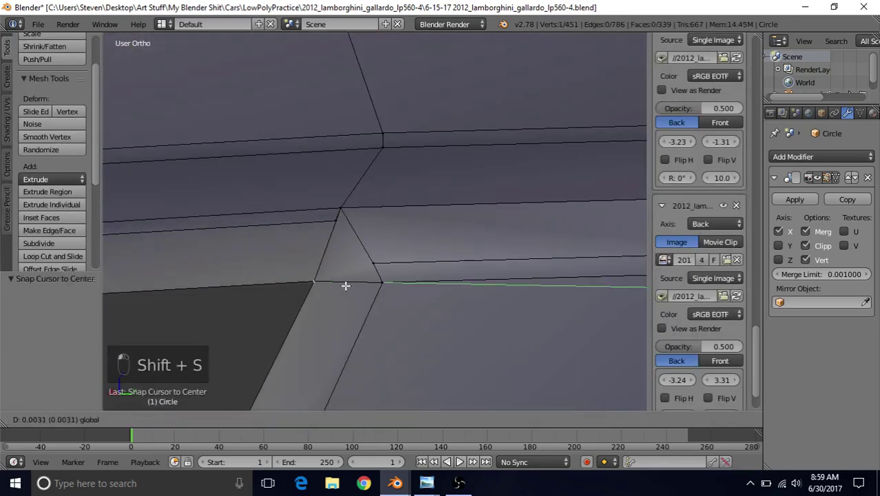
left_click(347, 285)
Examine the shading of the exhaust opening's rounded corner and its junction with the central panel, with and without the mesh edges
key("Tab")
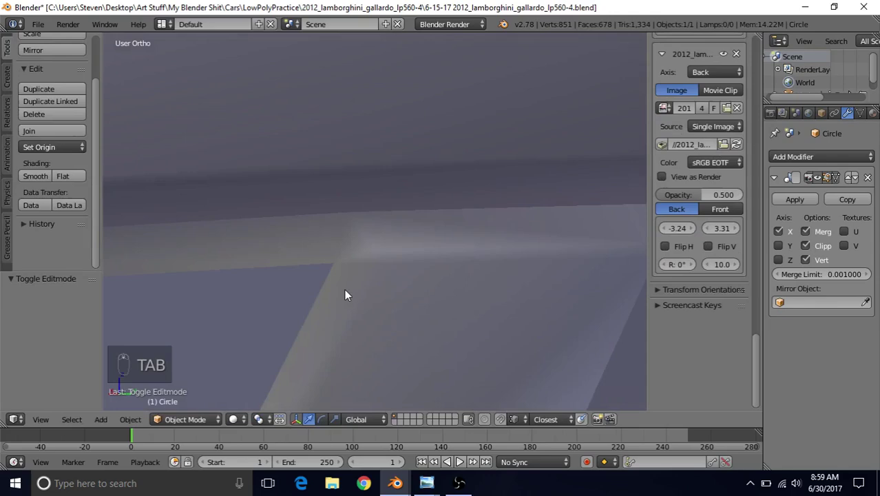
scroll(340, 285, "down", 3)
middle_click_drag(341, 287, 269, 271)
scroll(302, 277, "up", 2)
key("Tab")
scroll(377, 265, "down", 4)
key("Tab")
scroll(296, 251, "down", 5)
scroll(368, 245, "down", 3)
middle_click_drag(369, 246, 401, 245)
scroll(318, 240, "up", 4)
middle_click_drag(319, 239, 462, 230)
key("Tab")
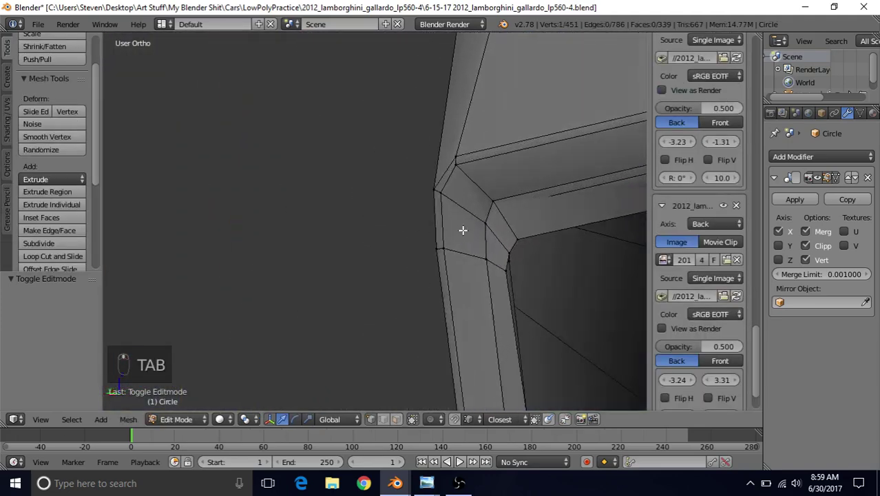
key("KP_Decimal")
middle_click_drag(528, 240, 332, 206)
left_click_drag(329, 223, 332, 246)
key("Tab")
scroll(333, 247, "down", 3)
middle_click_drag(332, 247, 408, 229)
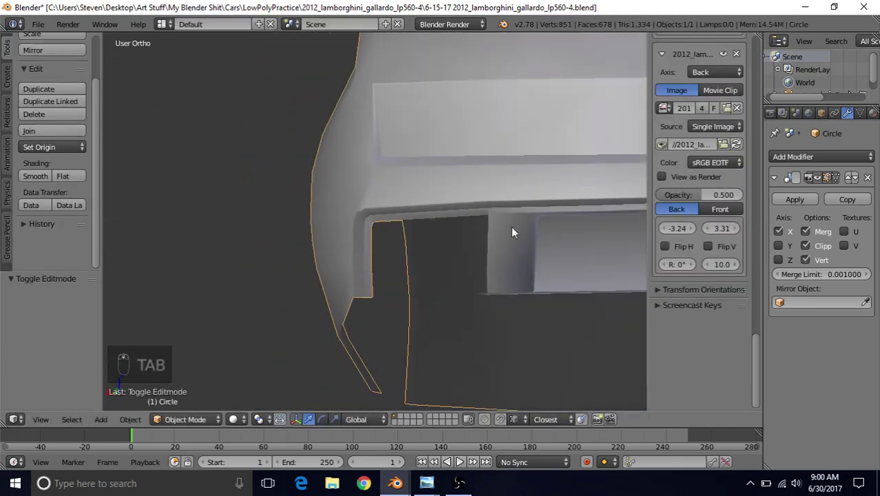
Save the car model under its existing file name
middle_click_drag(511, 233, 433, 244)
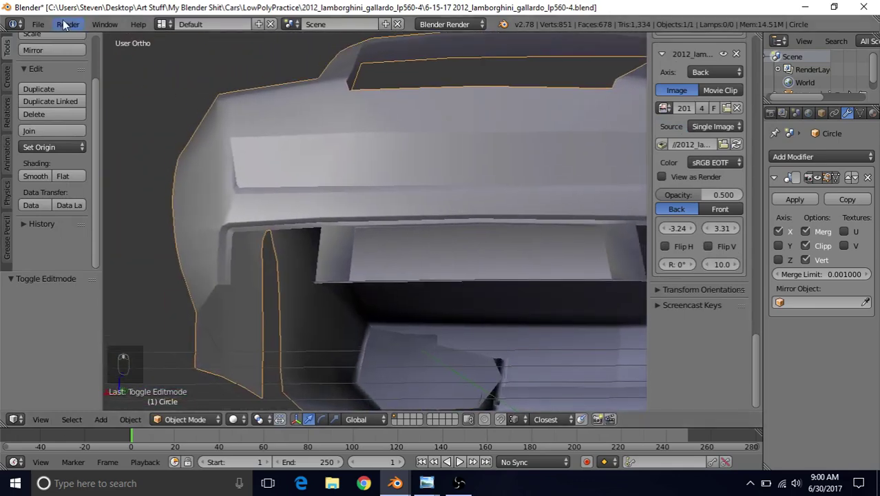
left_click(38, 24)
left_click(55, 122)
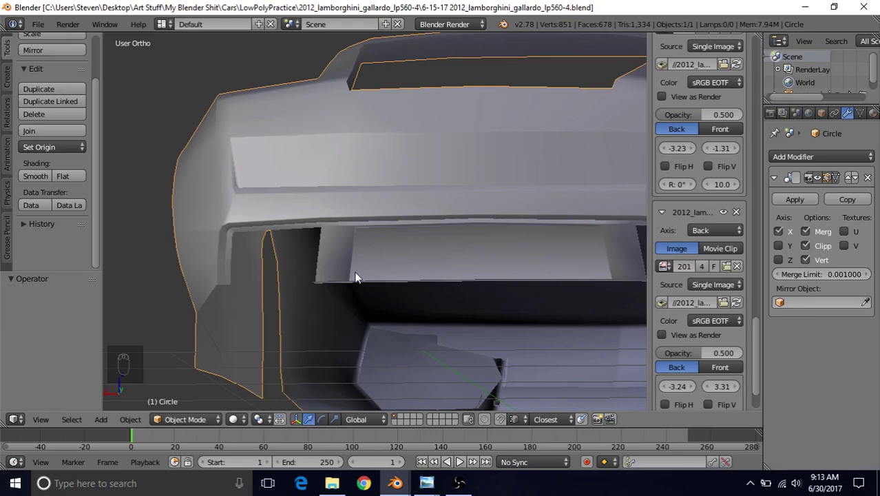
Select the short edge at the central rear panel's lower outer corner and move it -0.020 along Y
middle_click_drag(355, 277, 402, 250)
key("Tab")
middle_click_drag(395, 290, 386, 320)
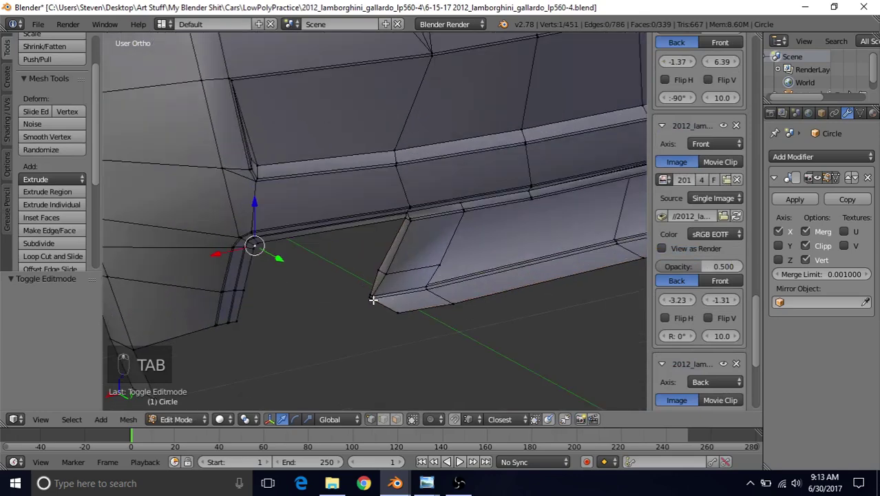
scroll(334, 329, "up", 3)
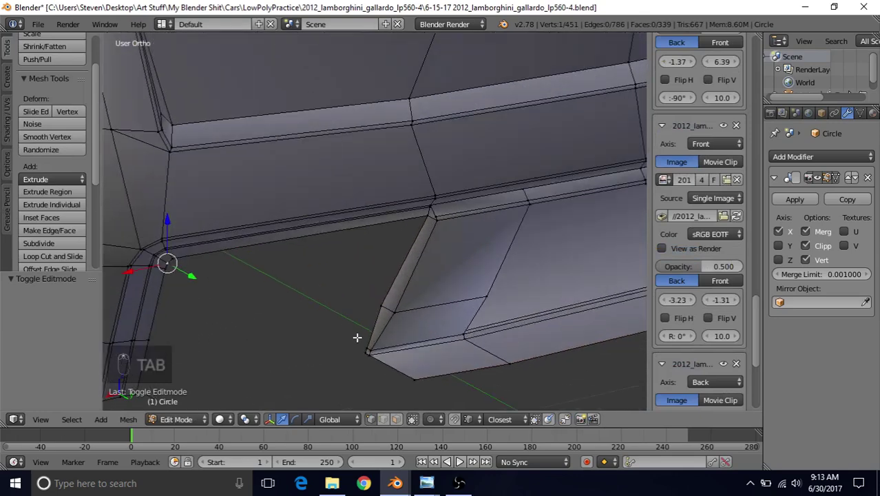
key("e")
key("y")
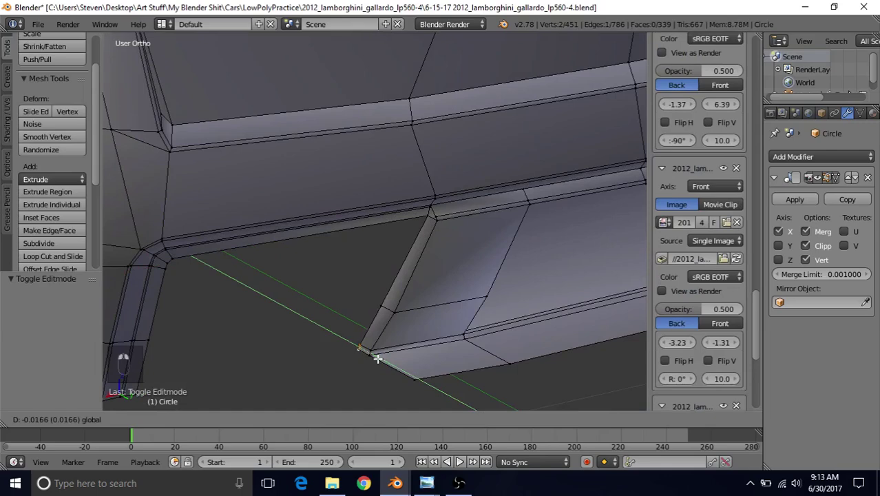
left_click(376, 357)
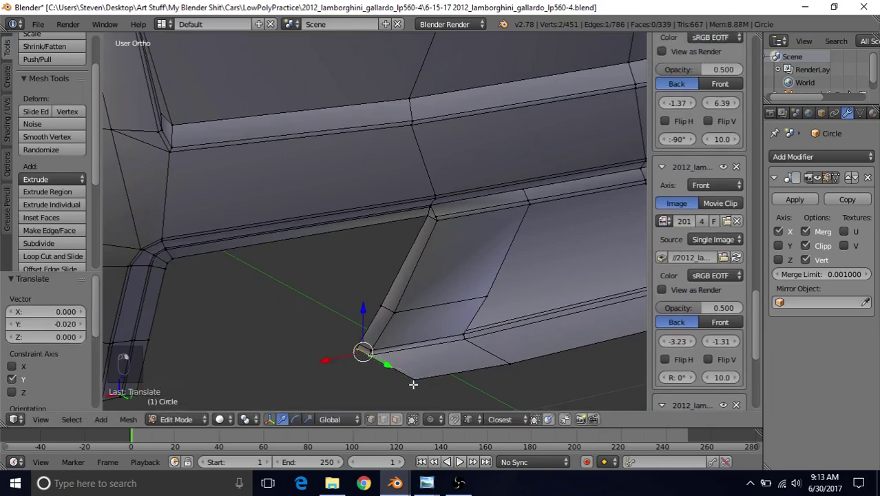
Add the adjoining lower vertex to the selection and extrude the panel's bottom end edges across to the rim strip's lower inner vertex
middle_click_drag(440, 307, 520, 238, "shift")
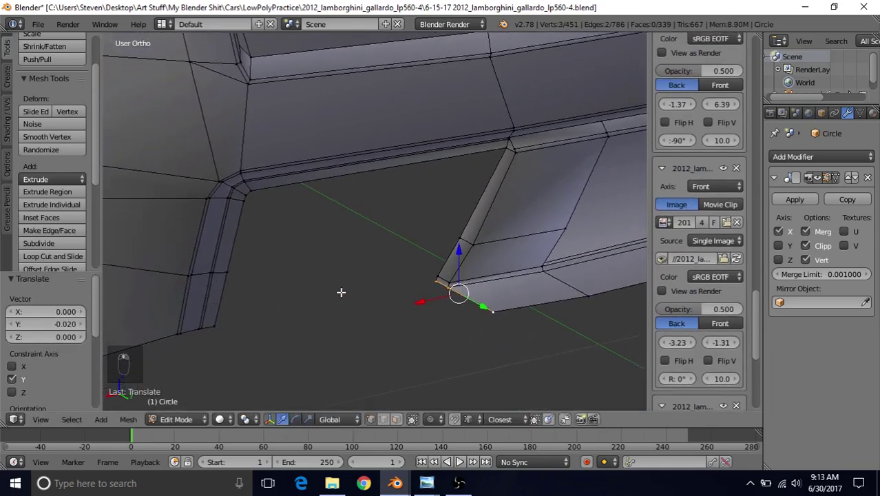
key("e")
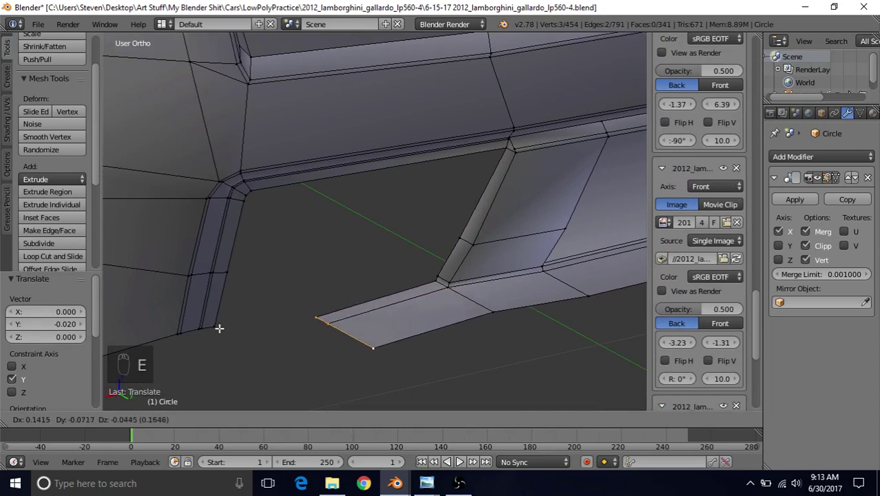
left_click(224, 328)
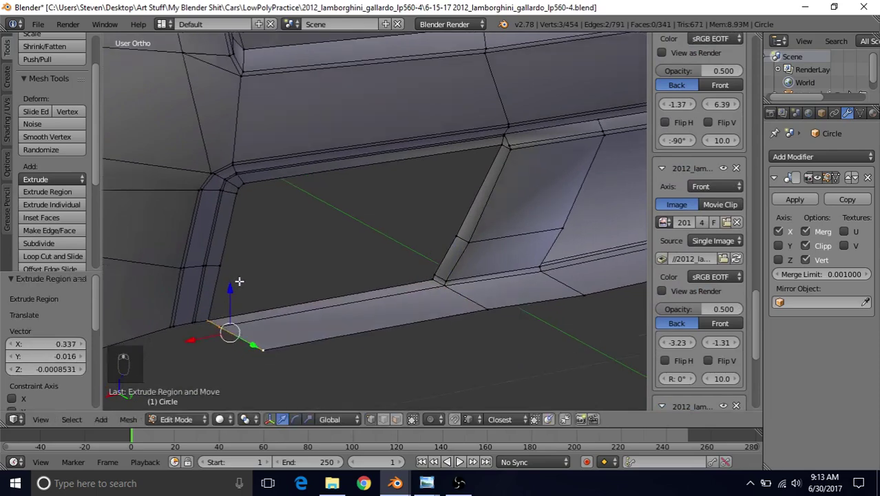
Extrude the new bottom strip's free lower vertex onto the rim vertex at the lower end of the exhaust opening
middle_click_drag(232, 331, 450, 262)
scroll(413, 272, "up", 3)
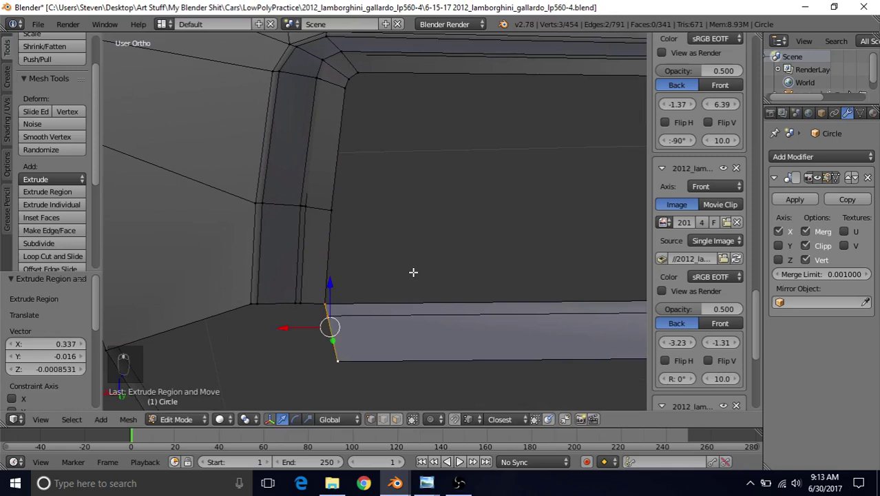
middle_click_drag(395, 288, 437, 258)
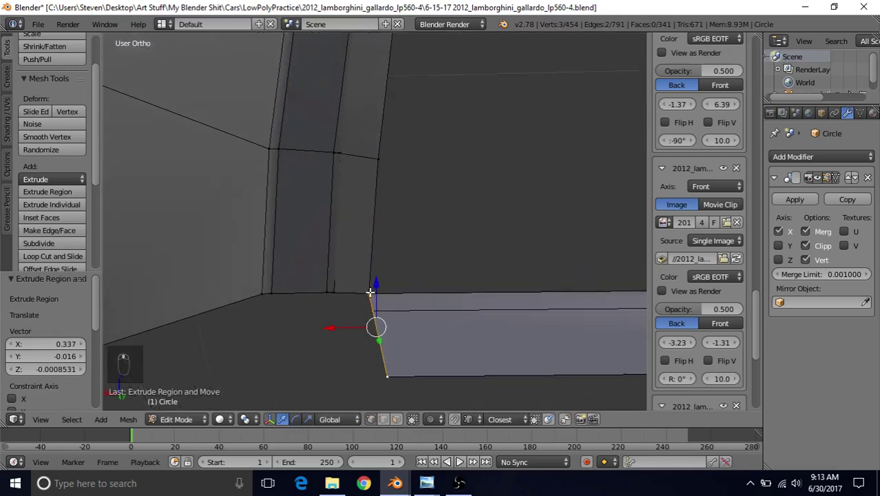
middle_click_drag(376, 324, 399, 275, "shift")
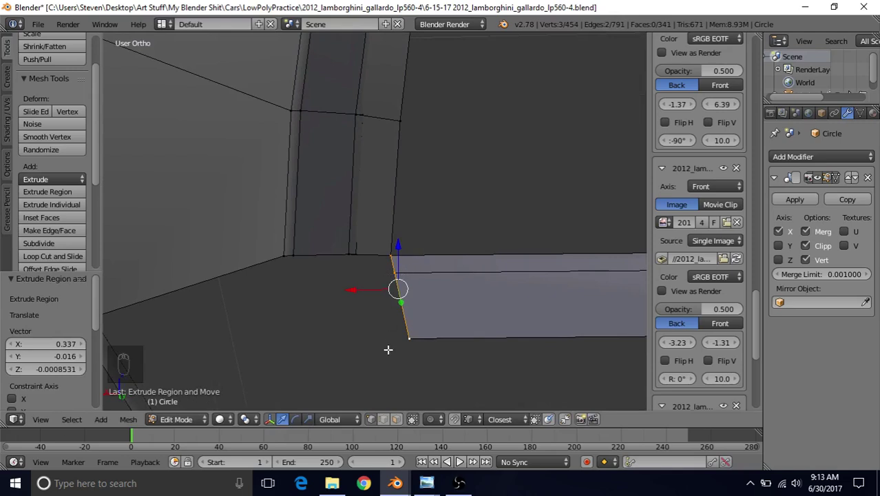
right_click(407, 338)
key("e")
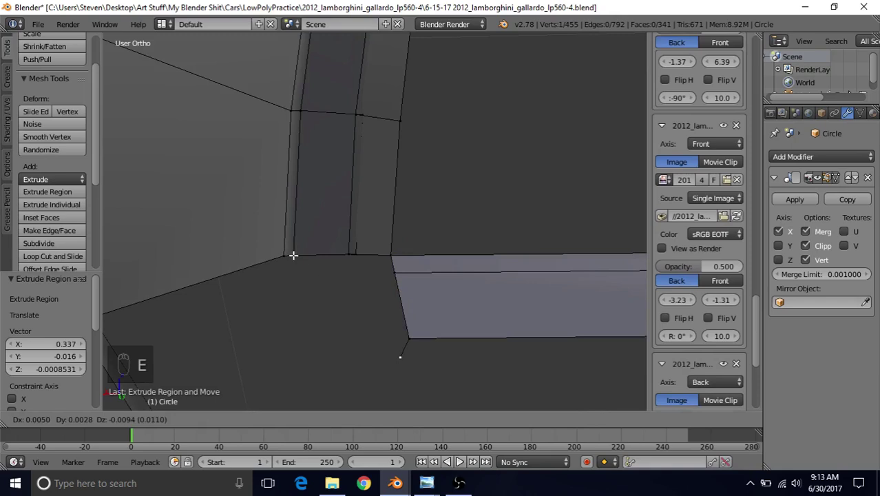
left_click(294, 256)
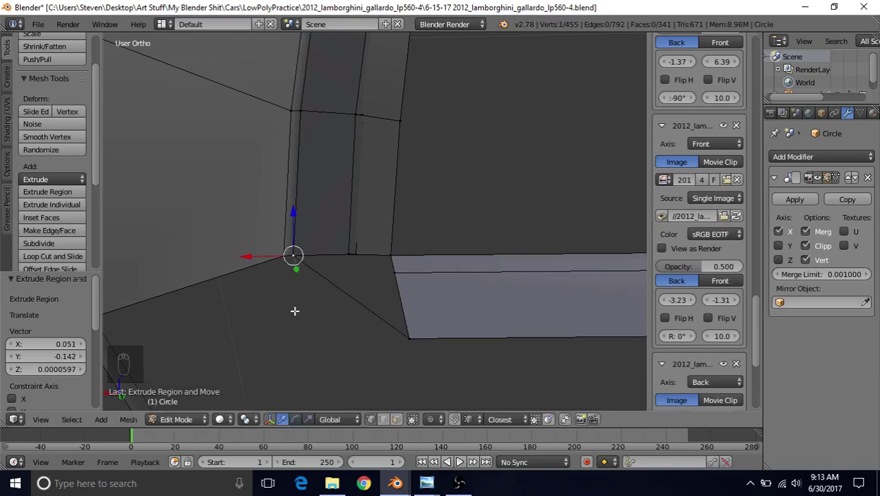
Fill a face between the new diagonal edge and the bottom strip's end edges, and check it in Object Mode
middle_click_drag(292, 303, 313, 288, "shift")
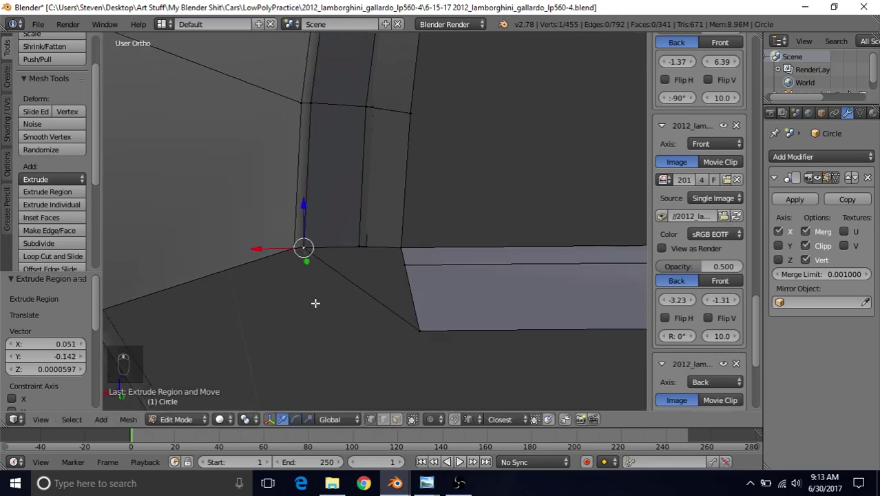
right_click(406, 286, "alt+shift")
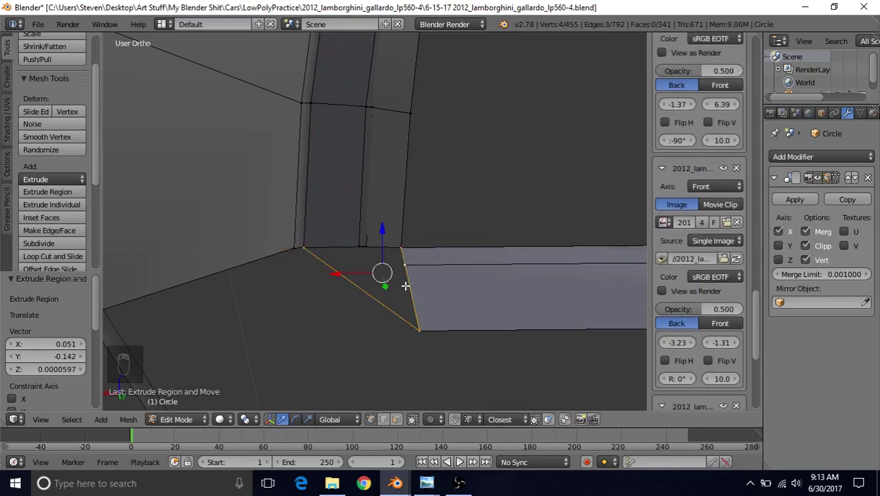
key("f")
key("Tab")
key("Tab")
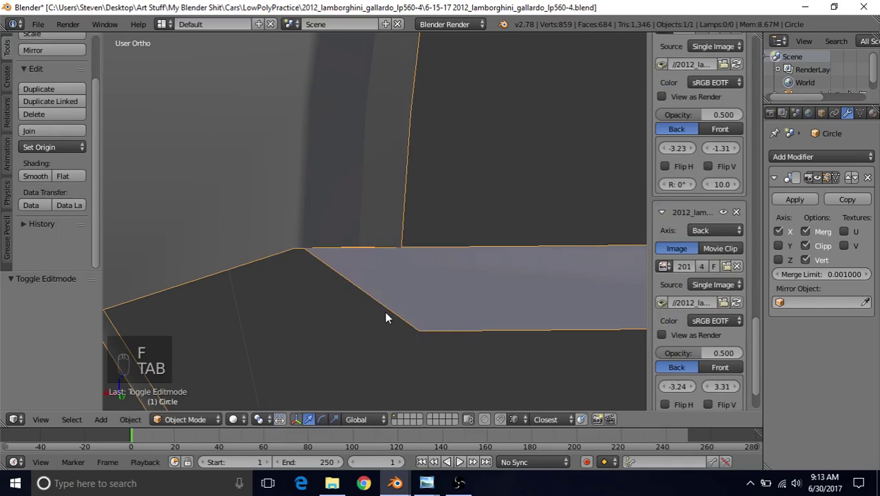
key("Tab")
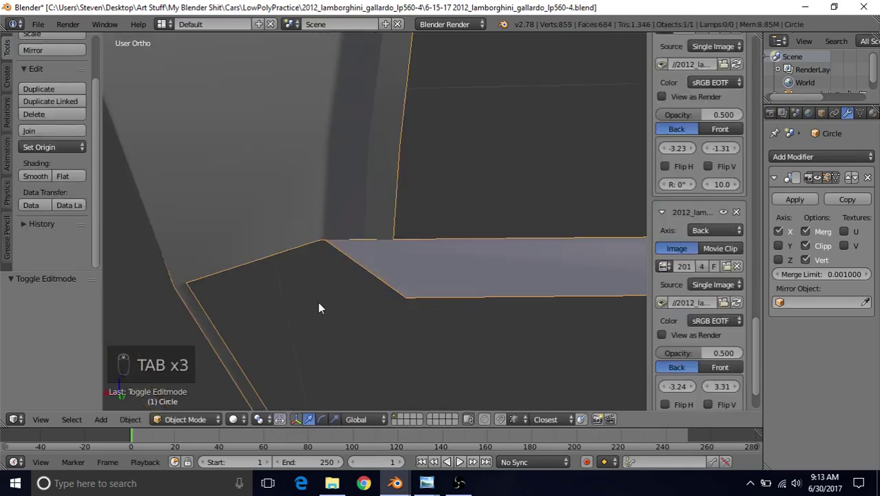
key("Tab")
Select the two overlapping vertices at the exhaust opening's lower outer corner, move them slightly along Y and check the joint in Object Mode
middle_click_drag(318, 358, 421, 255)
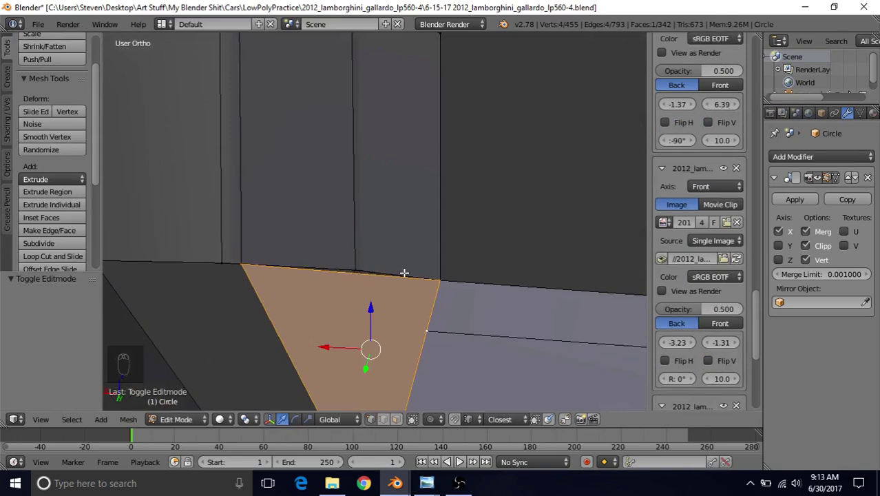
key("z")
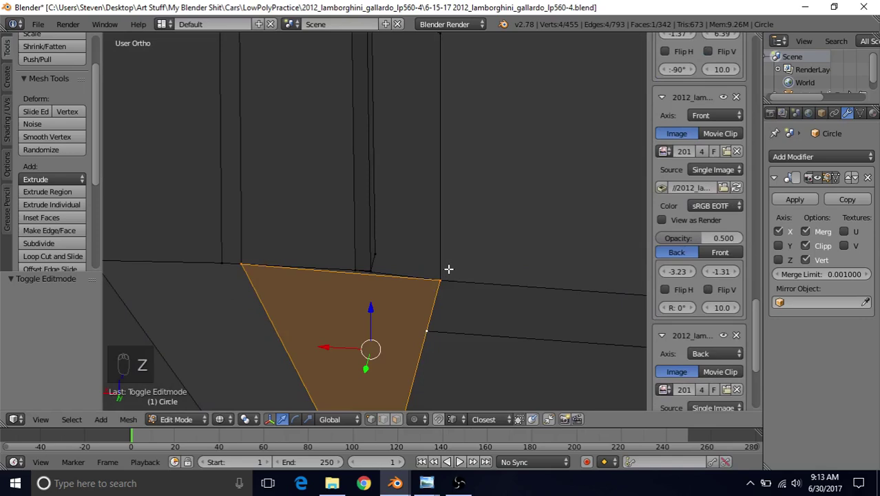
right_click(441, 279)
key("c")
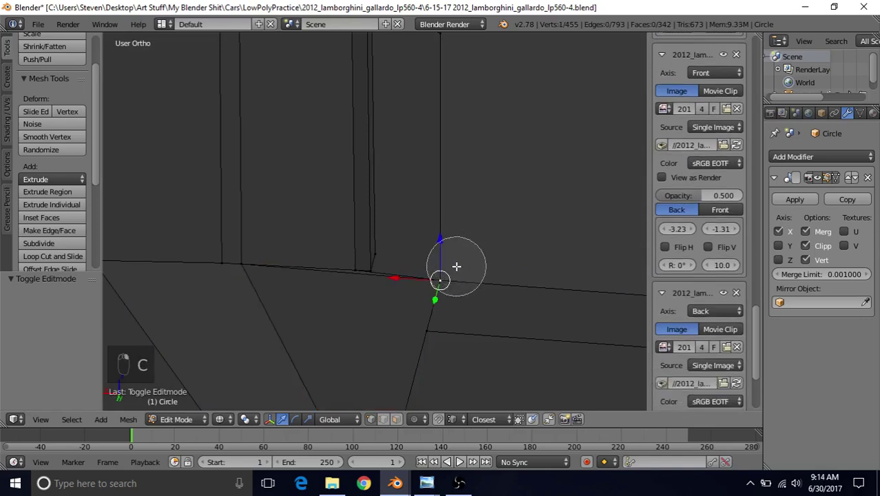
left_click(456, 265)
right_click(455, 265)
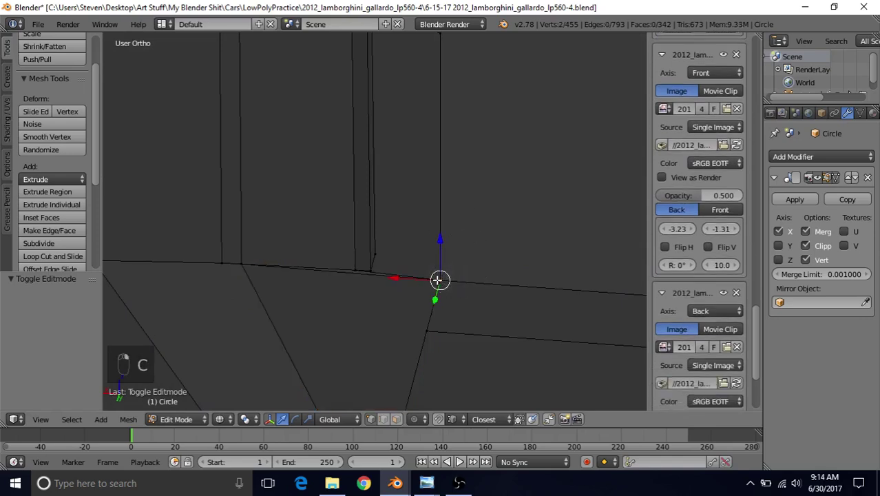
key("z")
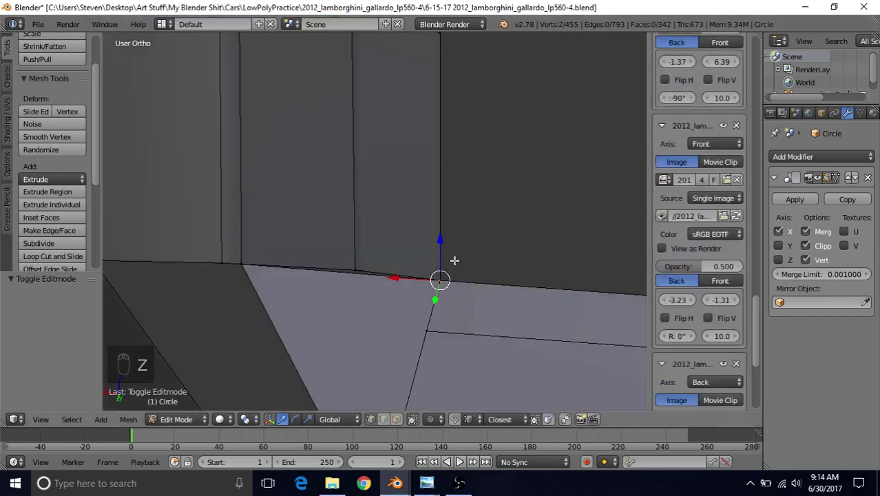
left_click_drag(435, 300, 433, 291)
key("Tab")
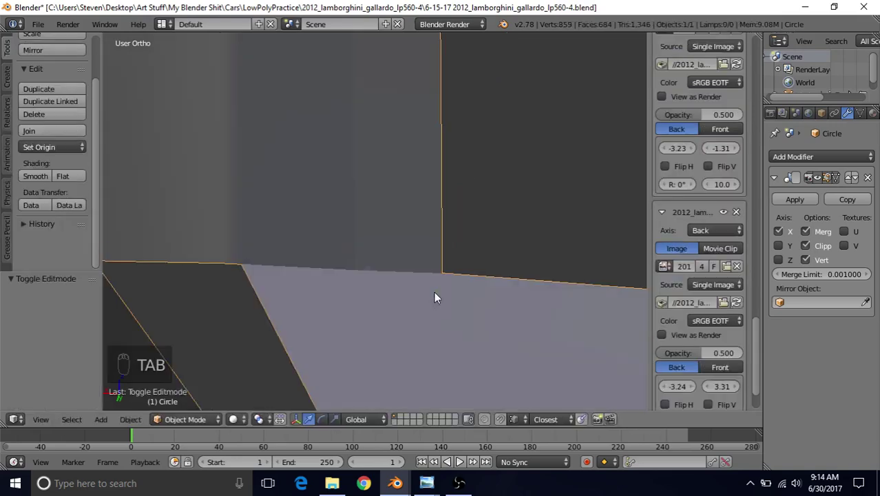
middle_click_drag(433, 291, 442, 259)
Move the nearby inner rim-strip vertex slightly along Y to tuck it against the bottom strip, and check it in Object Mode
key("Tab")
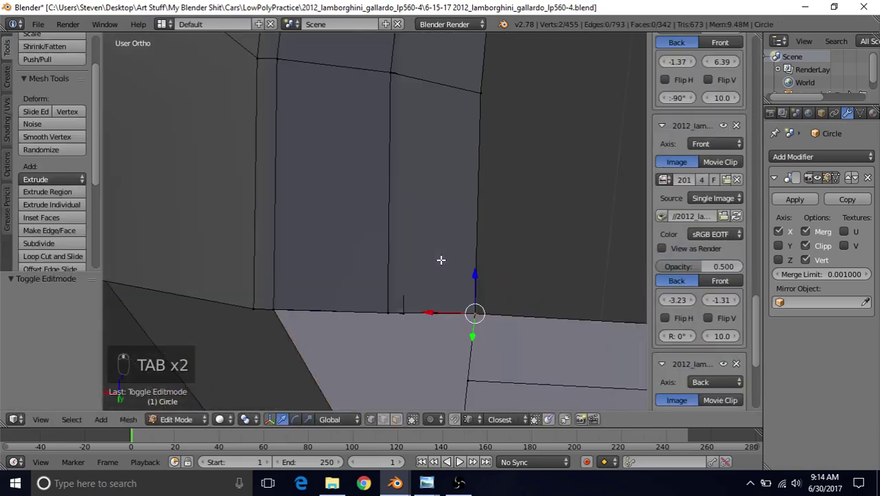
right_click(417, 316)
left_click_drag(401, 337, 400, 335)
key("Tab")
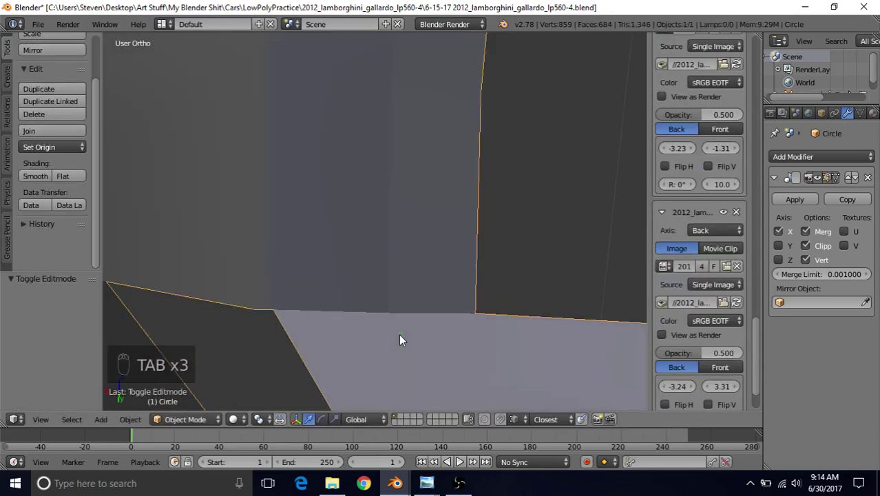
middle_click_drag(399, 334, 386, 339)
Connect the triangular corner face's outer rim vertex to the outer end of the bottom strip's lengthwise edge, splitting the face
key("Tab")
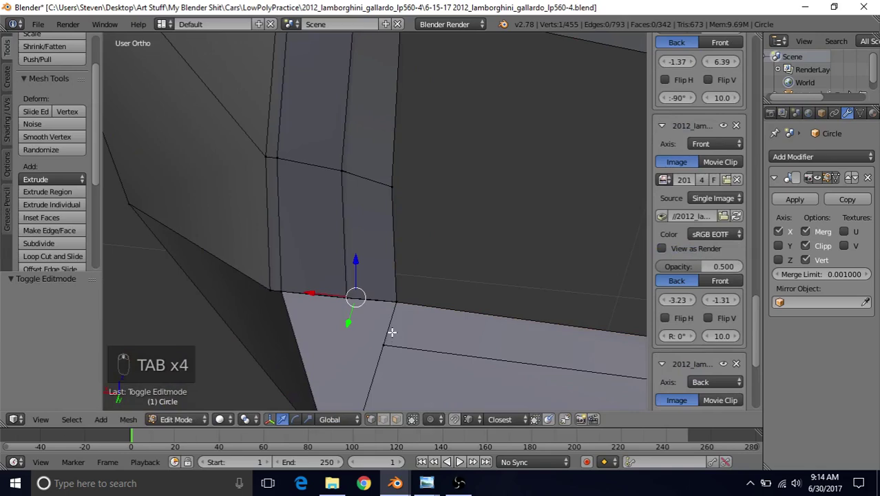
right_click(384, 345)
middle_click_drag(426, 283, 469, 266, "shift")
scroll(457, 274, "up", 2)
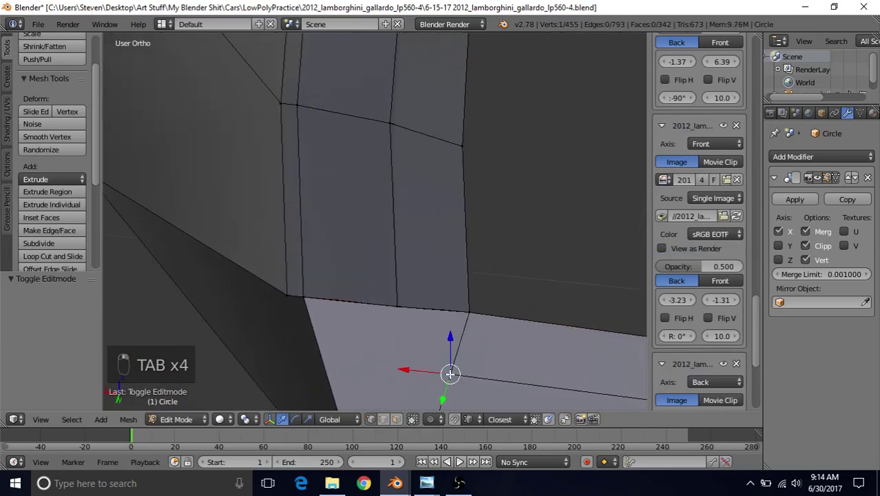
scroll(449, 358, "down", 3)
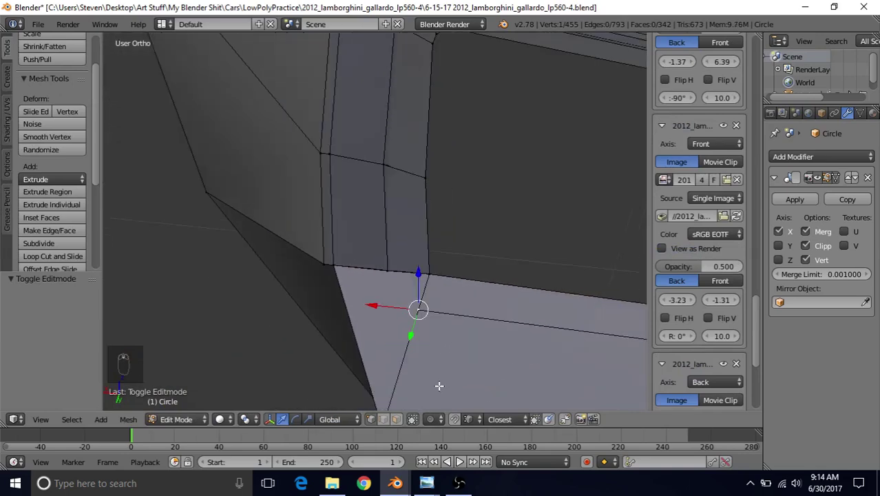
left_click(396, 418)
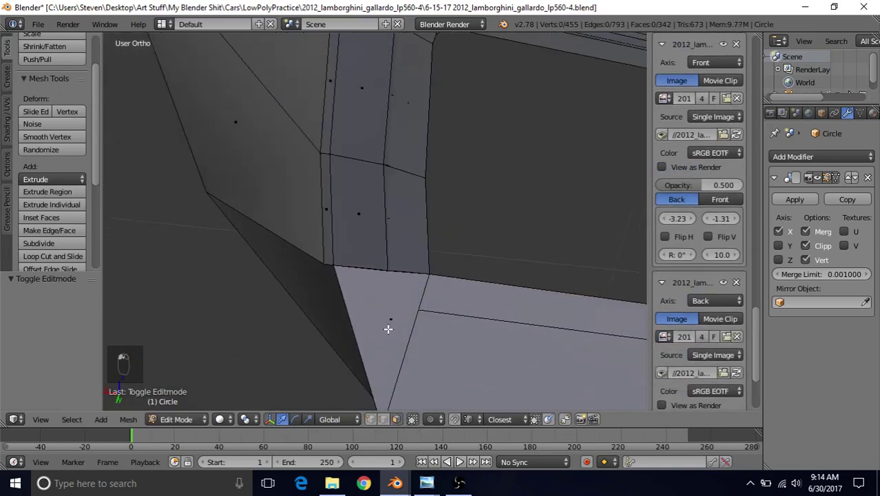
left_click(370, 418)
middle_click_drag(408, 327, 441, 268, "shift")
key("z")
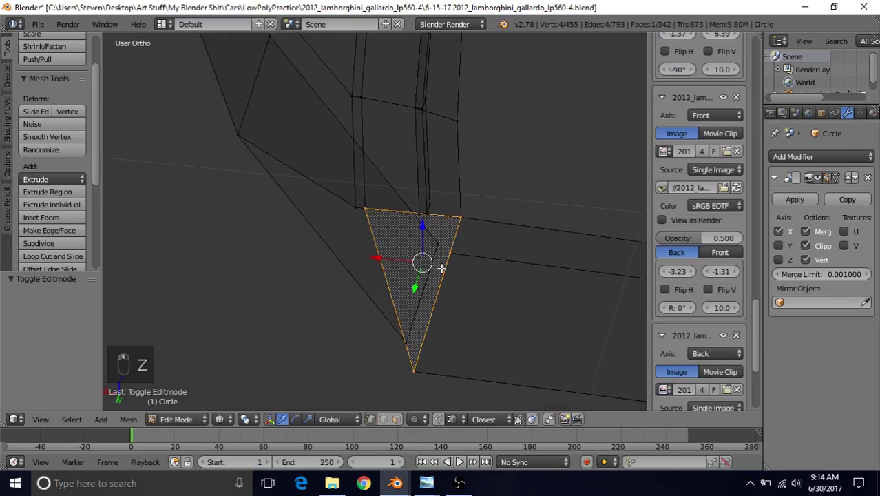
key("c")
middle_click_drag(412, 367, 456, 190)
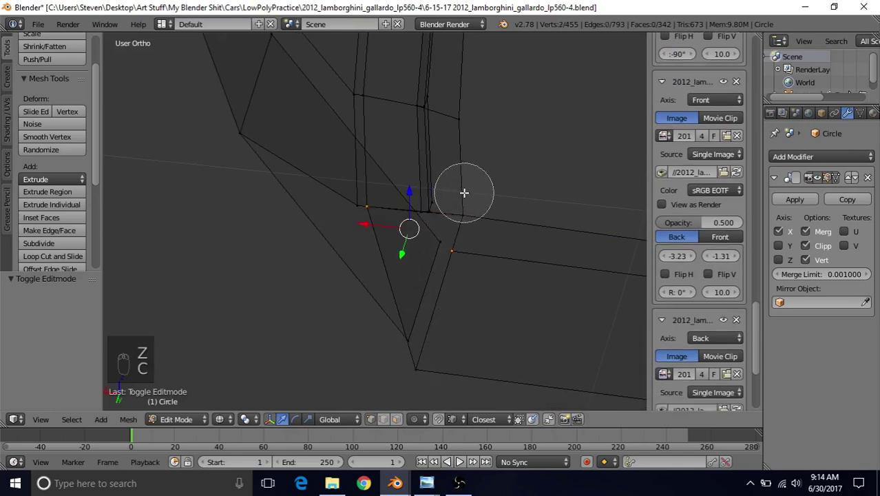
right_click(463, 193)
key("j")
key("z")
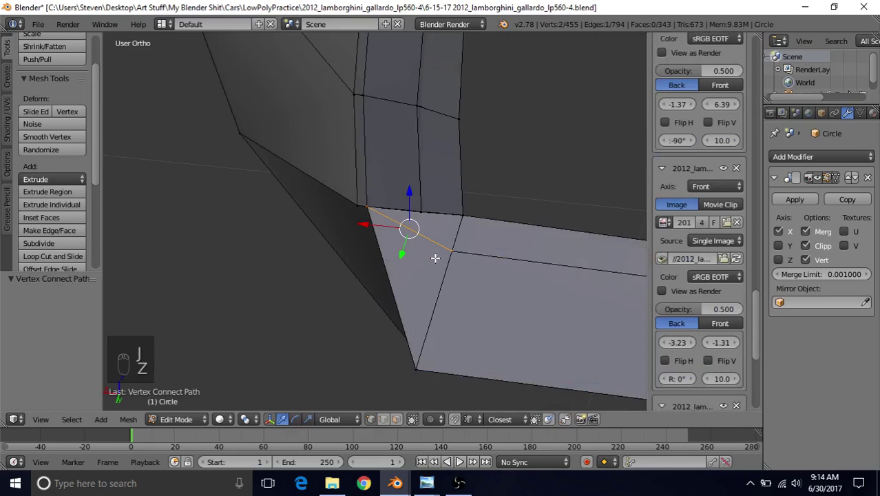
Examine the bottom strip's surface and lower edge around the central panel joint in Object Mode
scroll(434, 302, "down", 4)
middle_click_drag(476, 276, 229, 246, "shift")
scroll(337, 250, "down", 2)
key("Tab")
scroll(338, 254, "down", 3)
scroll(465, 211, "down", 2)
key("Tab")
scroll(377, 265, "up", 2)
right_click(373, 301)
key("Tab")
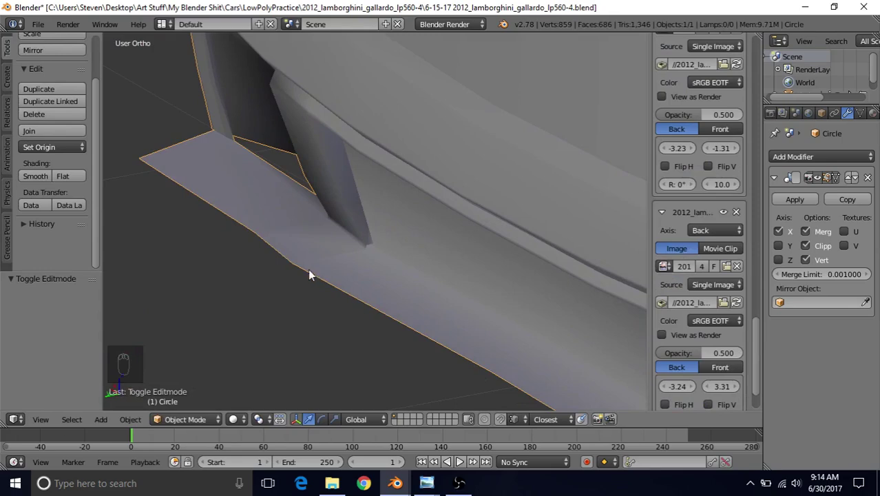
Select the bottom strip's lower edge loop and the adjoining central edge to test whether they are connected
key("Tab")
middle_click_drag(306, 264, 413, 253)
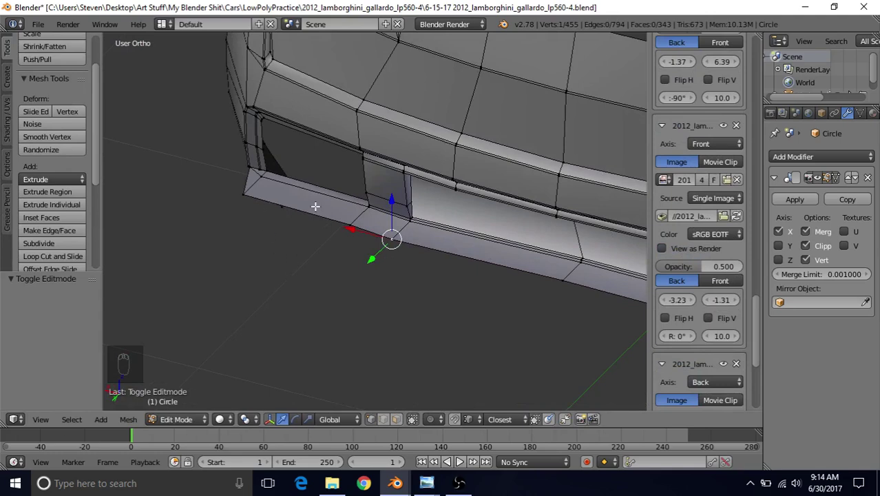
right_click(315, 206, "alt")
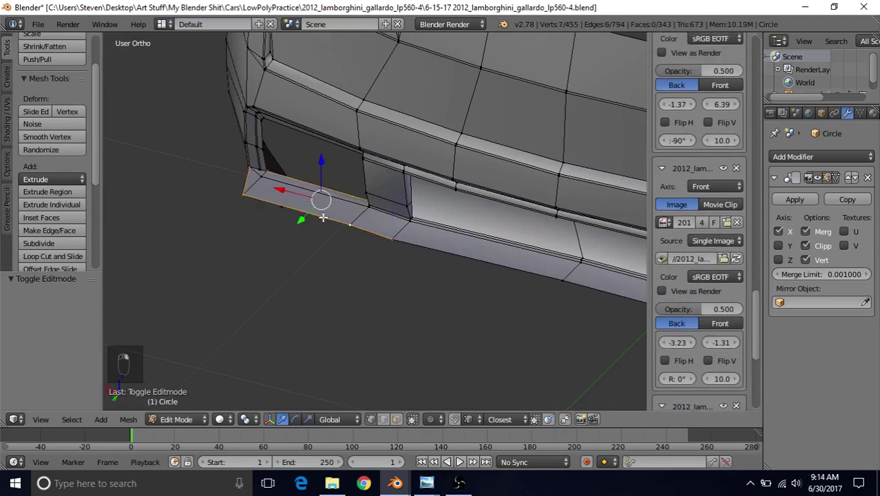
right_click(471, 256)
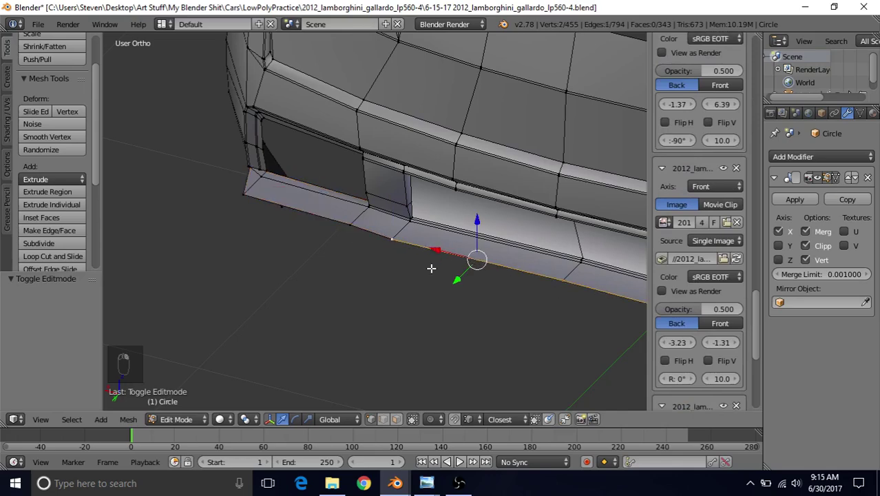
Select the overlapping vertices at the upper end of the strip-to-central-panel joint and merge them At Last
scroll(431, 267, "up", 5)
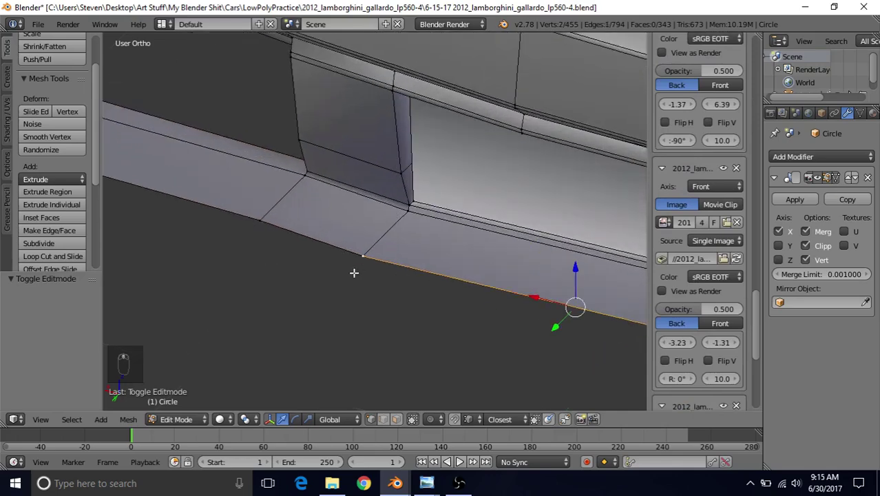
scroll(359, 255, "up", 5)
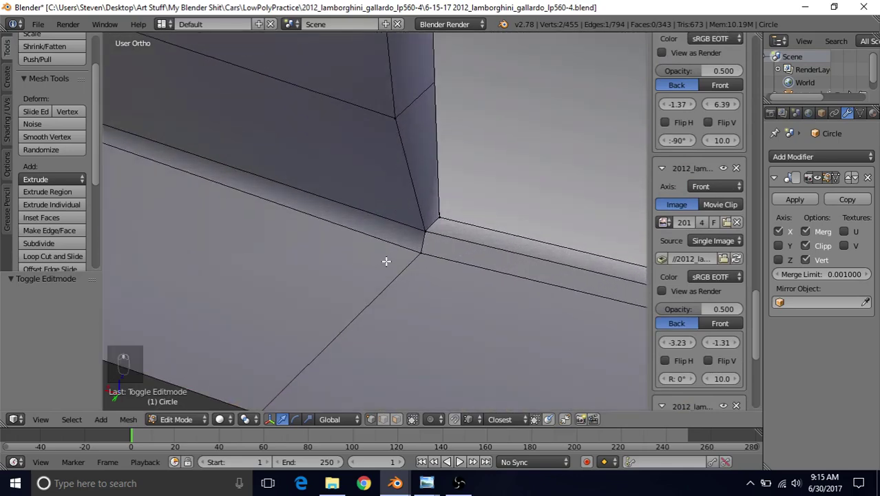
middle_click_drag(357, 242, 396, 257)
right_click(388, 236)
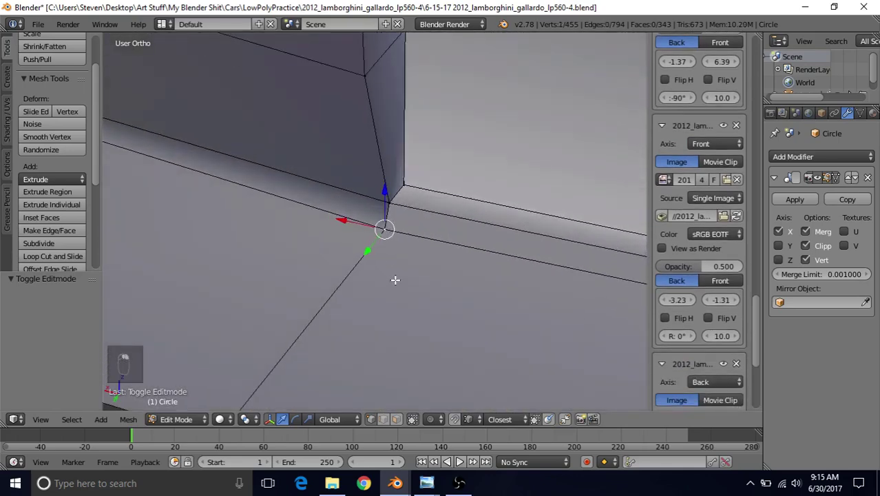
key("z")
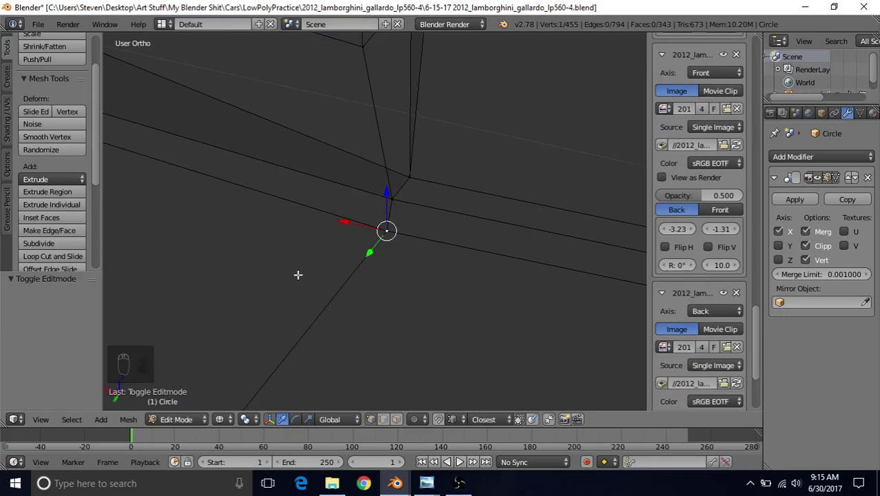
key("c")
left_click(394, 244)
right_click(393, 269)
key("alt+m")
left_click(387, 230)
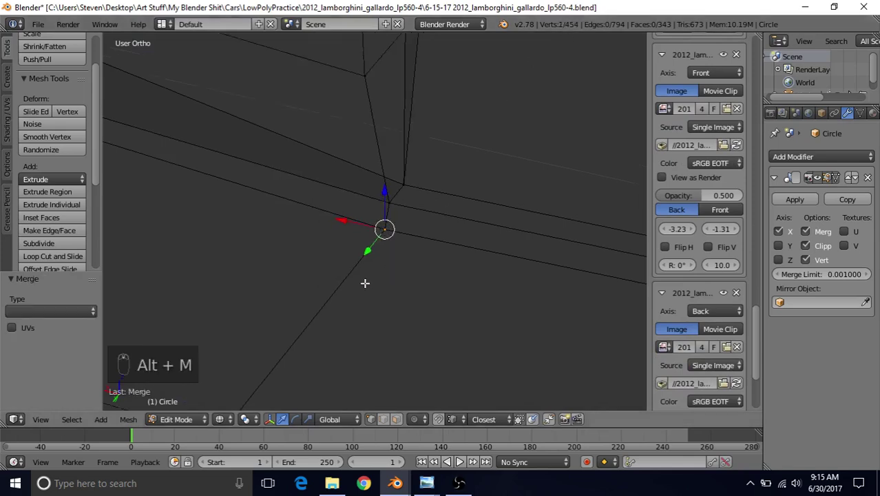
Merge the overlapping vertices at the lower end of the same joint At Last and check the bumper in Object Mode
key("z")
middle_click_drag(284, 344, 393, 210, "shift")
key("z")
scroll(398, 220, "up", 2)
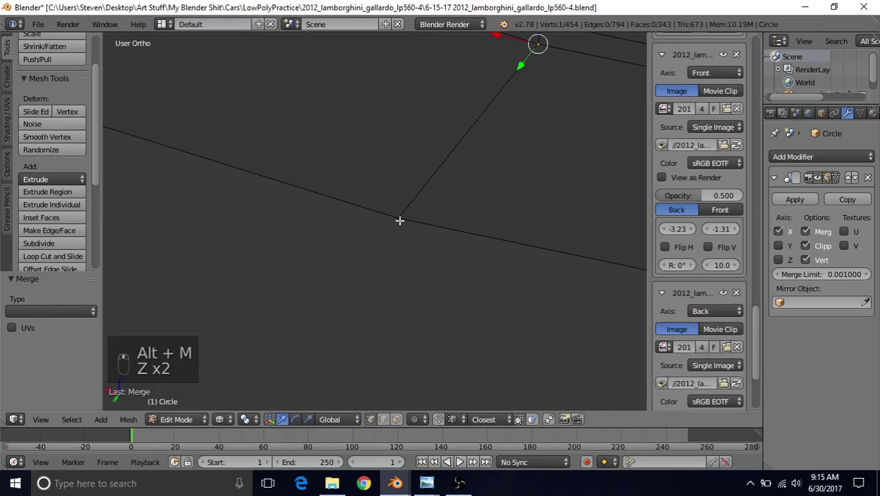
left_click(398, 217)
key("c")
left_click(401, 216)
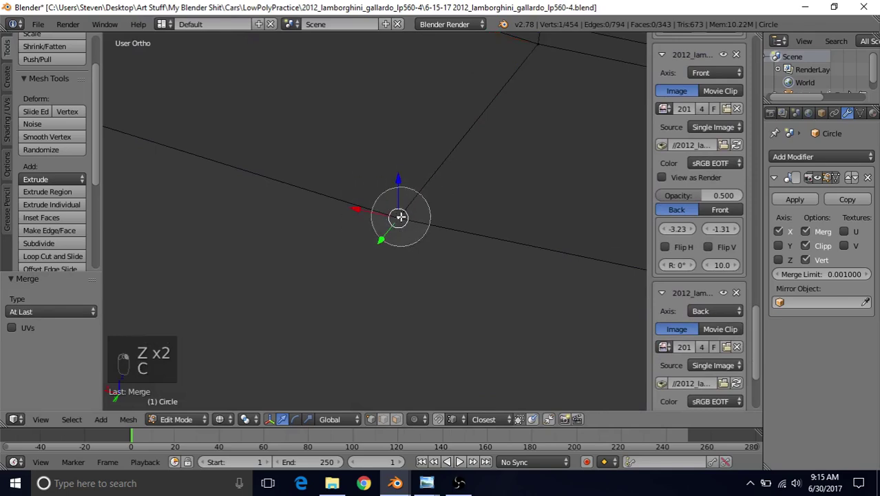
right_click(401, 216)
key("alt+m")
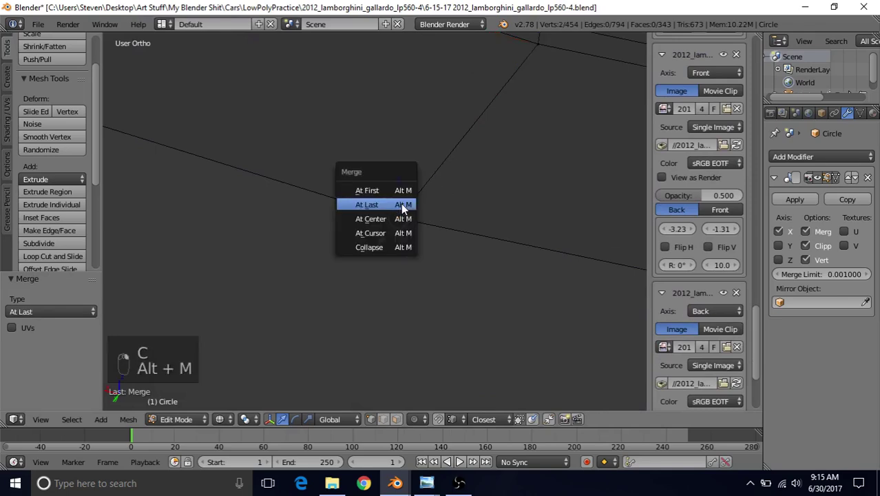
left_click(401, 203)
key("z")
key("Tab")
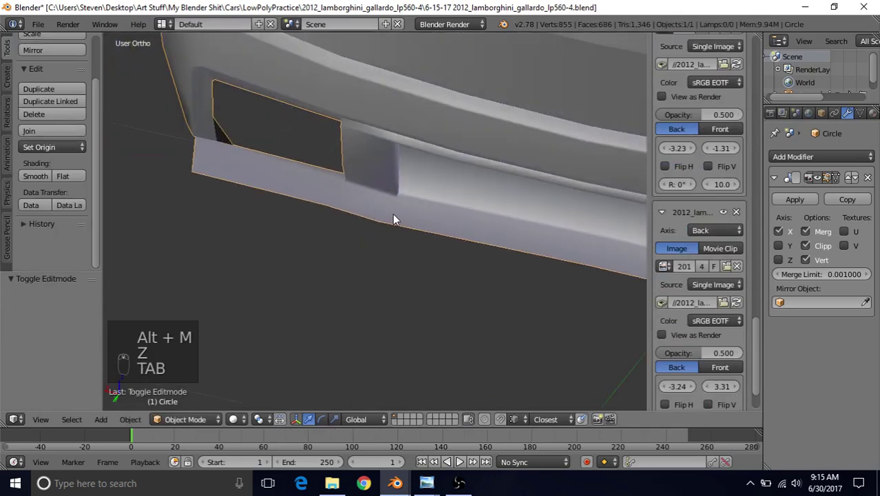
scroll(379, 210, "down", 2)
middle_click_drag(382, 227, 472, 203)
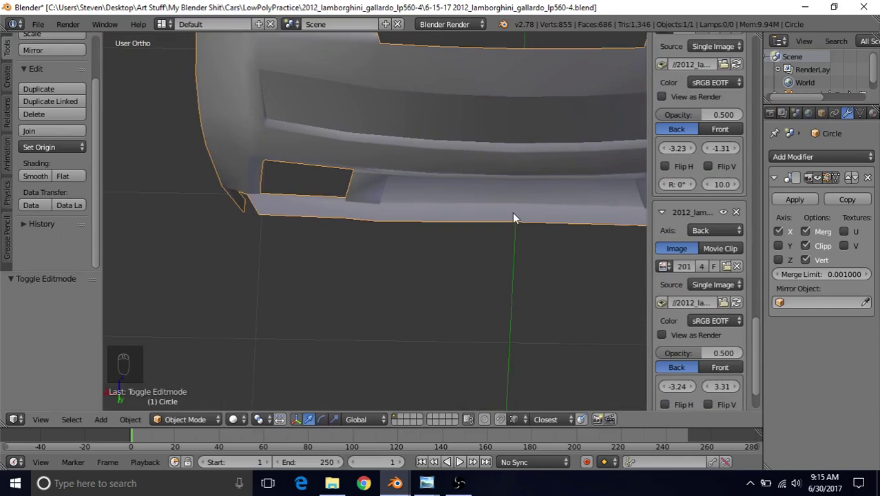
middle_click_drag(390, 210, 388, 136)
Extrude the bottom strip's lower edge loop, excluding the exhaust opening rim vertices, and move it -0.009 along Z
key("Tab")
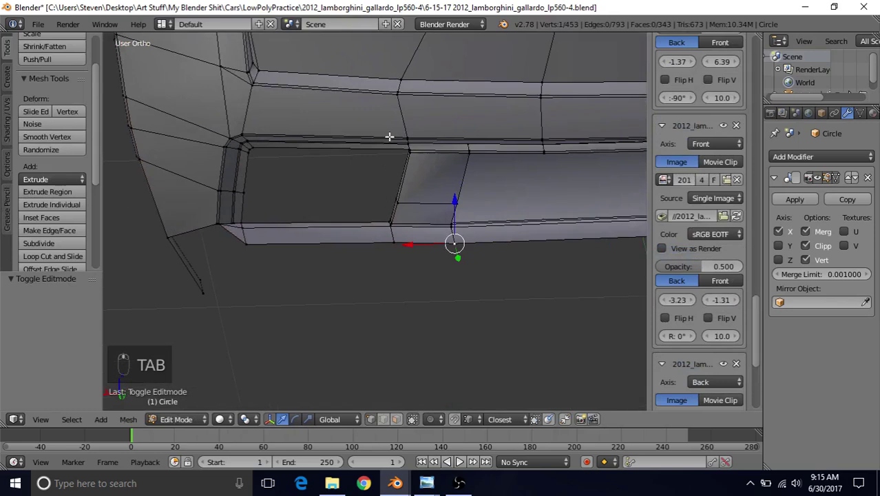
right_click(320, 238, "alt")
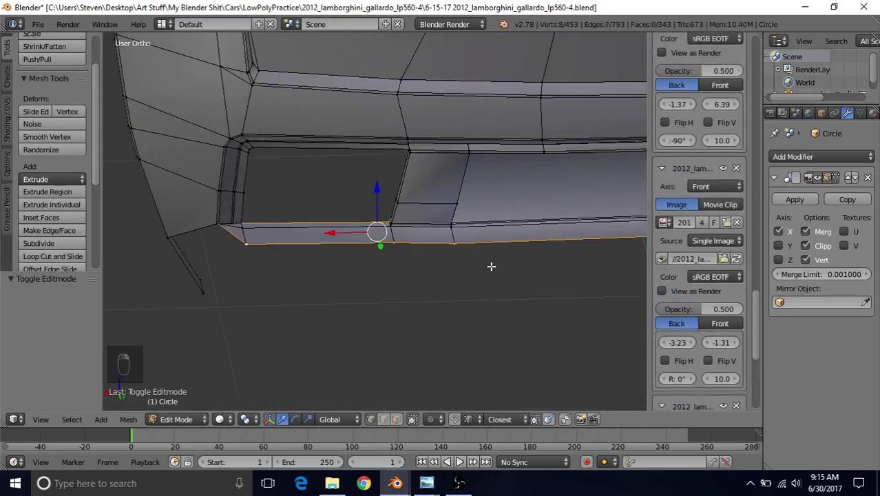
key("z")
key("c")
middle_click_drag(405, 199, 394, 198)
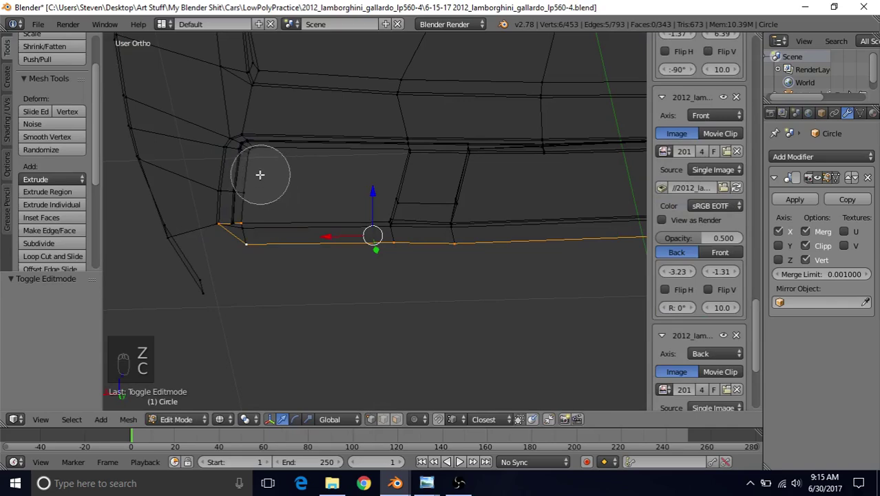
key("z")
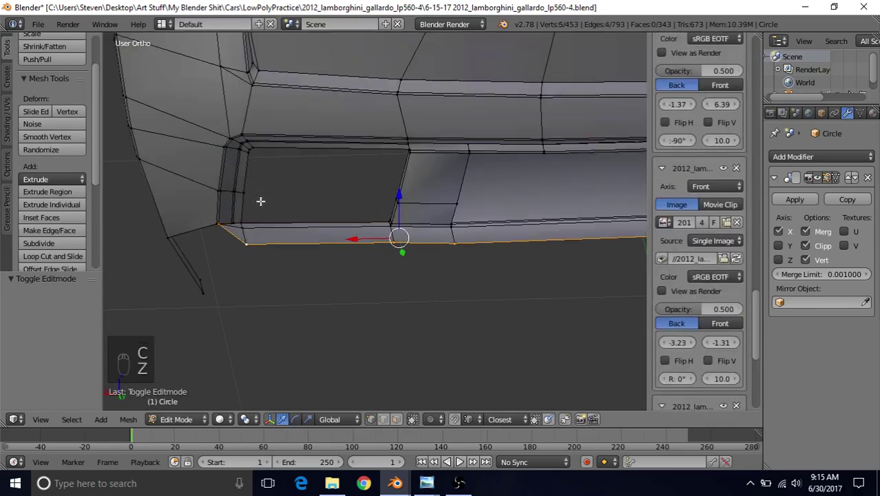
middle_click_drag(261, 198, 313, 178, "shift")
scroll(426, 235, "down", 5)
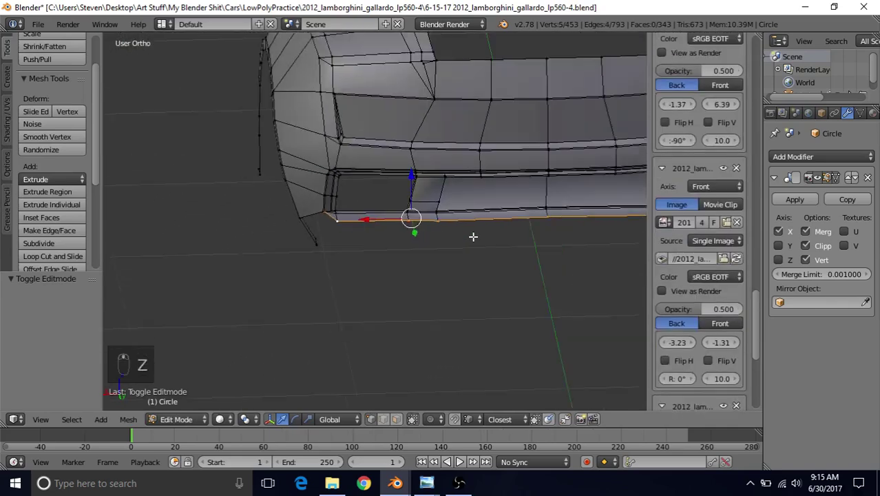
middle_click_drag(376, 220, 374, 221)
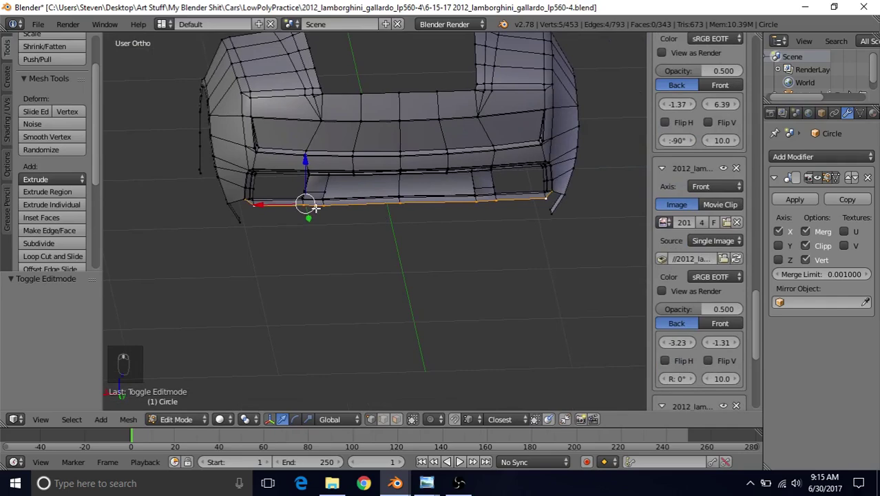
scroll(286, 211, "up", 5)
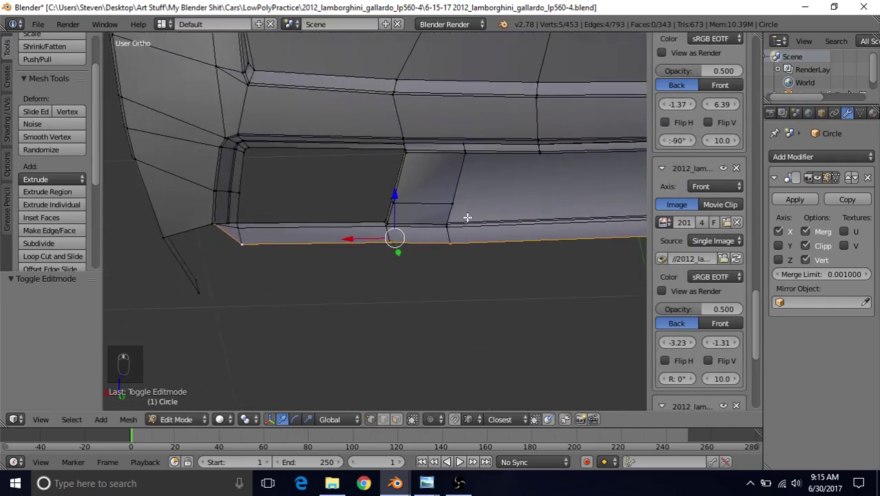
key("e")
right_click(387, 166)
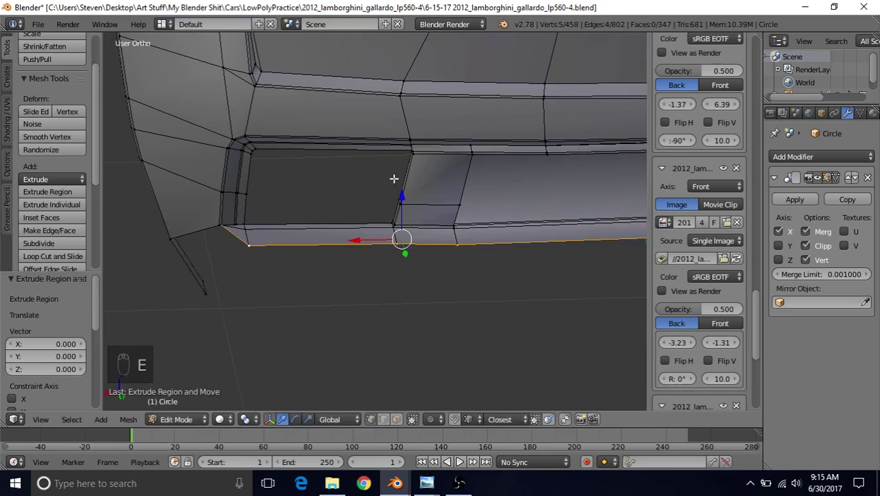
left_click_drag(401, 196, 401, 200)
left_click(399, 201)
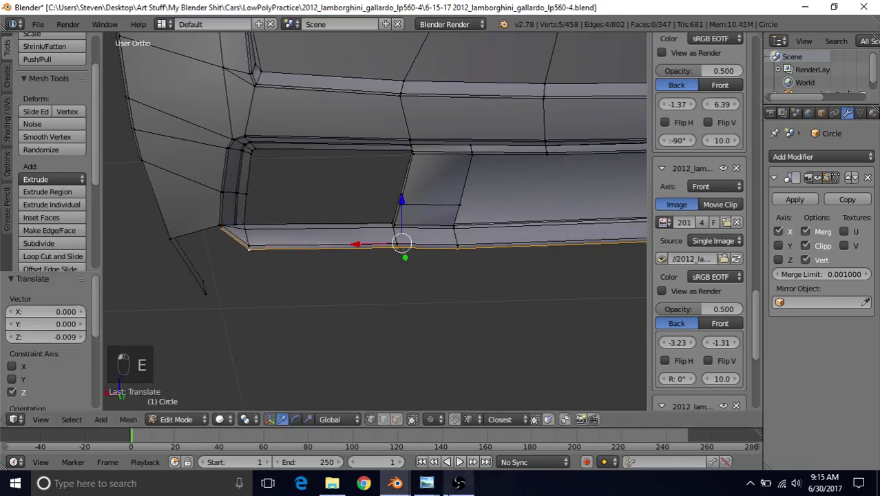
Check the lower bumper in the white Gallardo rear reference photo, switching to Windows Photo Viewer and back to Blender
mouse_move(427, 482)
left_click(477, 463)
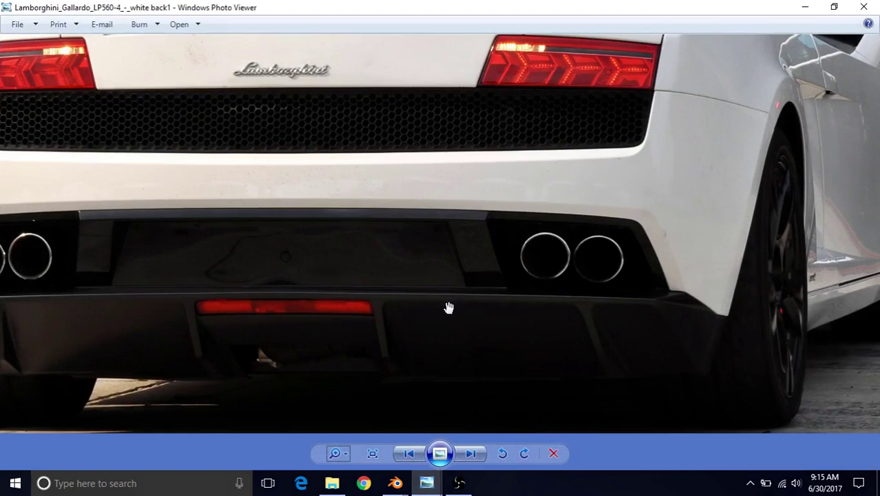
left_click(395, 482)
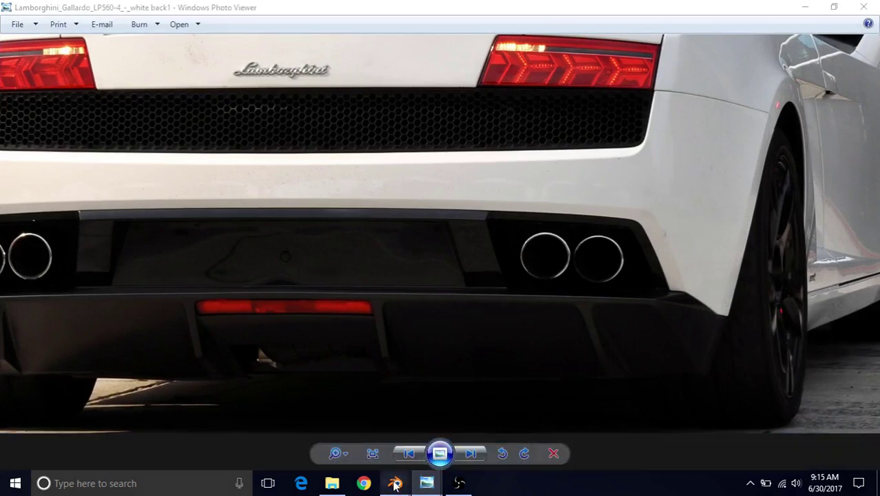
left_click(459, 430)
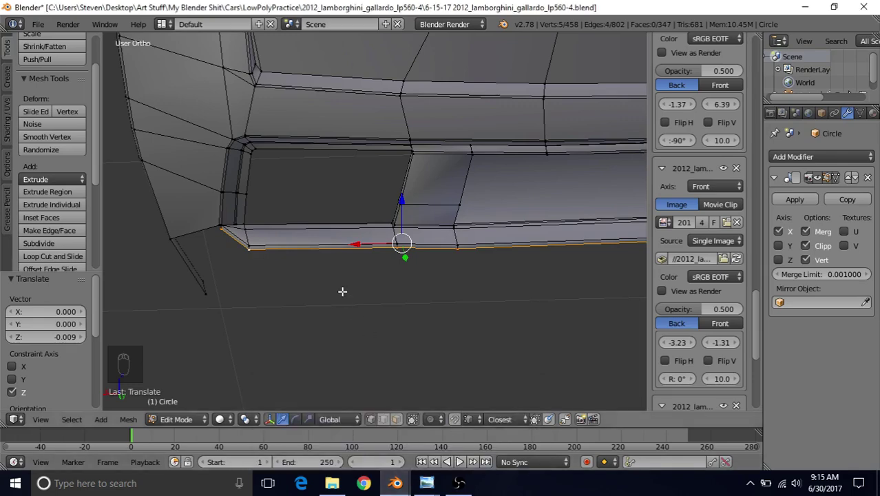
Move the bumper's corner vertex -0.004 along Z and place the extruded strip's end vertex on it
middle_click_drag(342, 291, 416, 272)
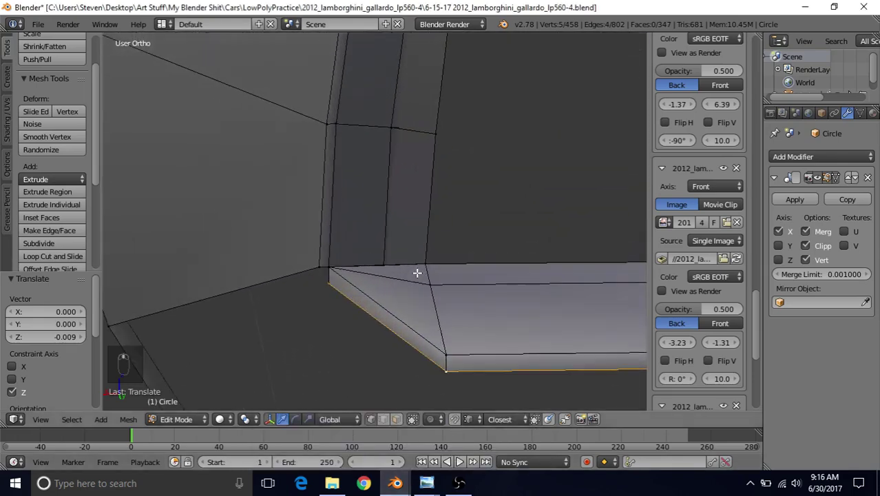
right_click(319, 267)
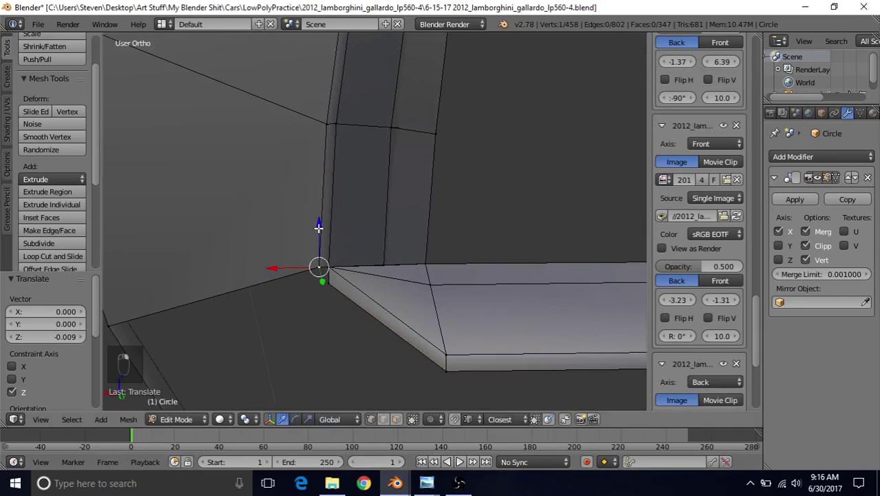
left_click_drag(318, 227, 318, 238)
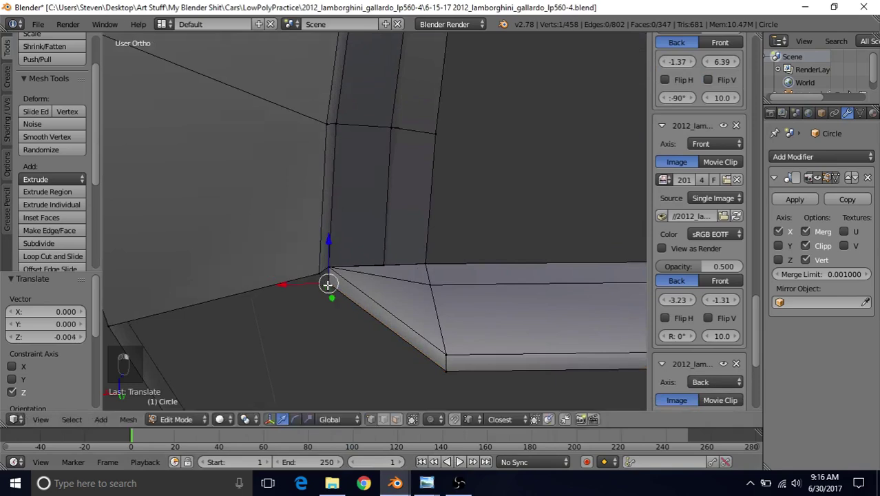
key("g")
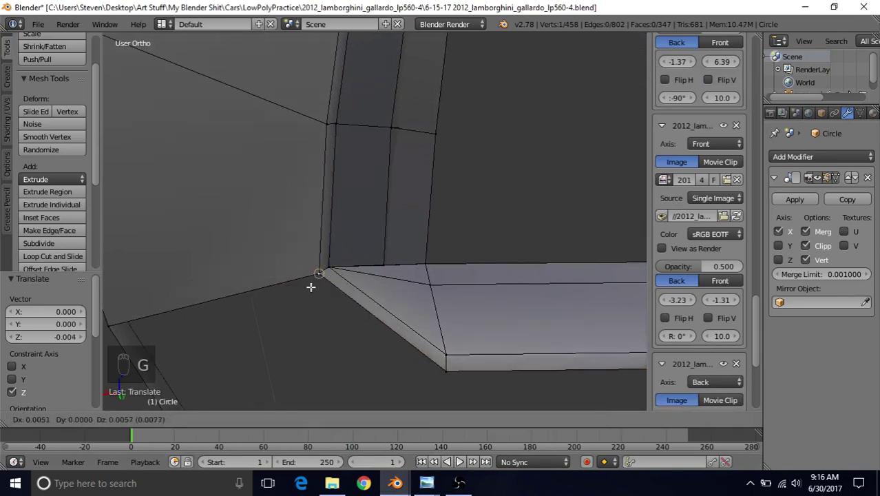
left_click(310, 287)
scroll(451, 375, "down", 3)
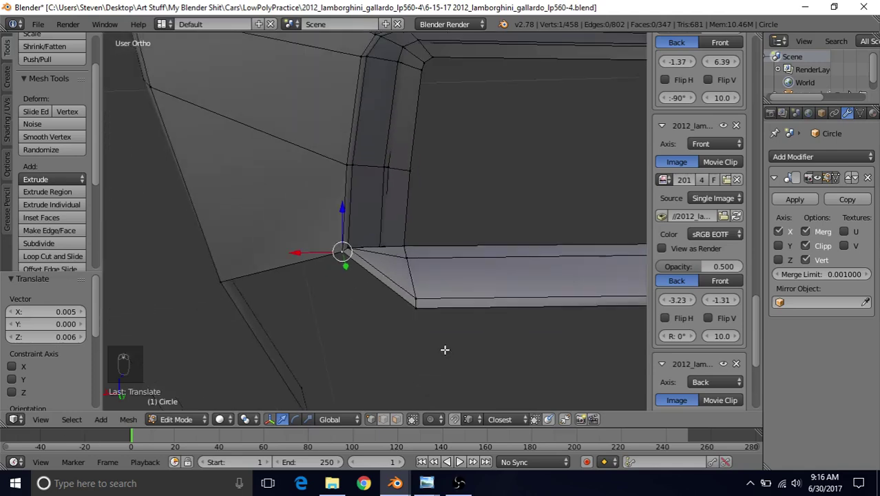
Select the strip's lower edge loop without its outer corner vertex and raise it about 0.004 along Z
middle_click_drag(425, 336, 326, 315, "shift")
right_click(373, 284, "alt")
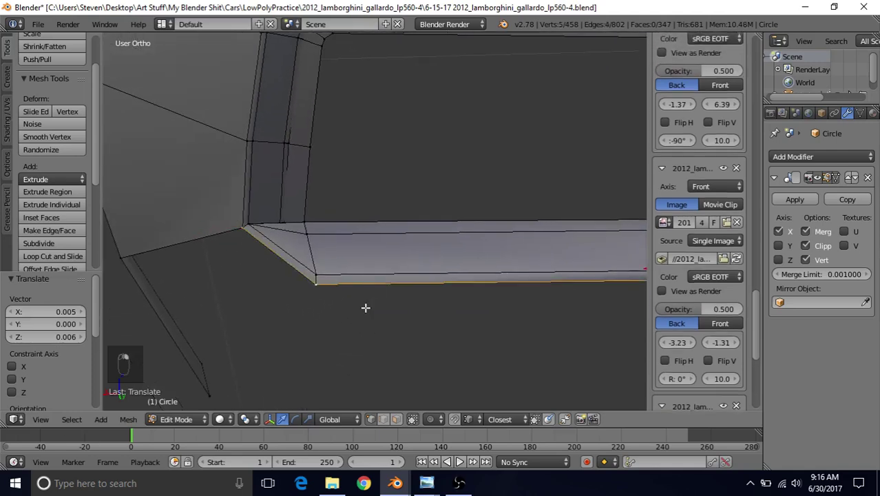
scroll(365, 308, "down", 6)
middle_click_drag(384, 277, 313, 295, "shift")
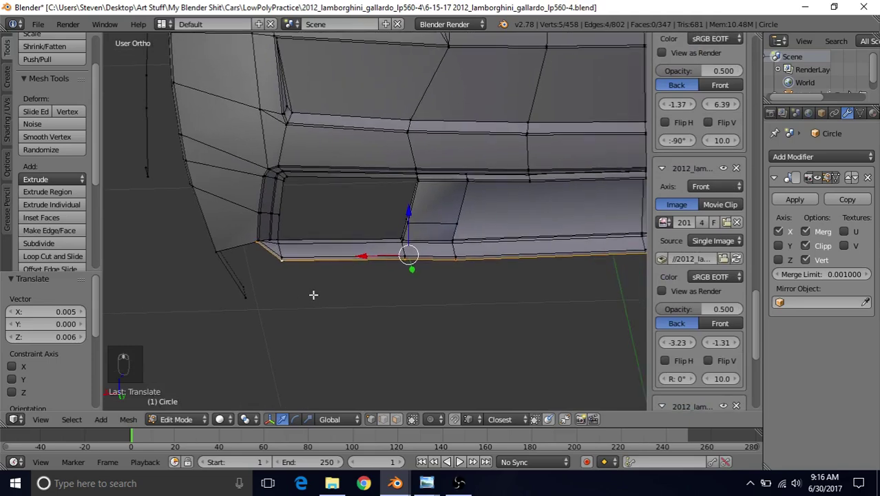
key("z")
key("c")
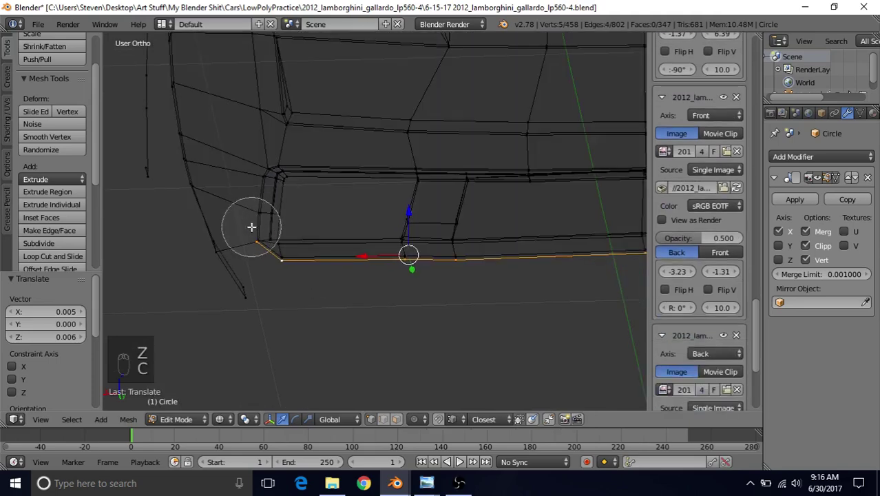
middle_click(252, 226)
right_click(251, 227)
key("z")
mouse_move(314, 233)
middle_mouse_down()
mouse_move(492, 286)
mouse_move(525, 281)
middle_mouse_up()
key("g")
key("z")
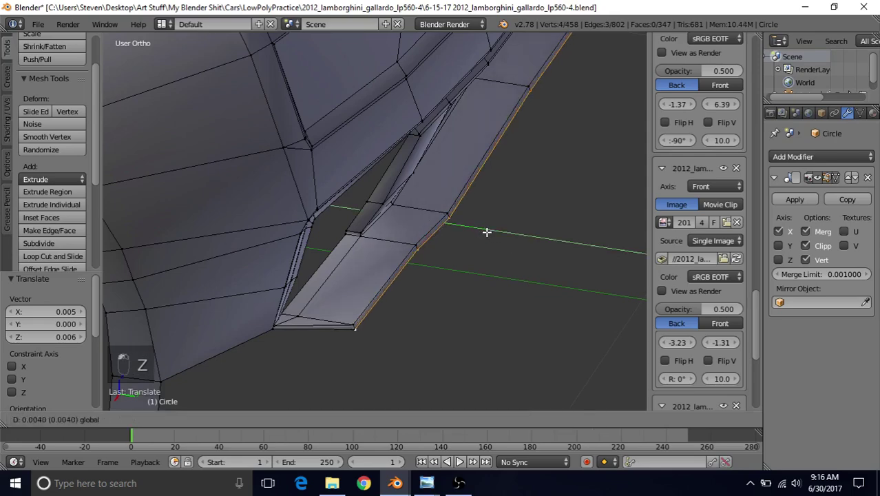
left_click(487, 232)
Examine the strip's lower edge and its outer corner in Object Mode from several angles
key("Tab")
scroll(461, 286, "down", 5)
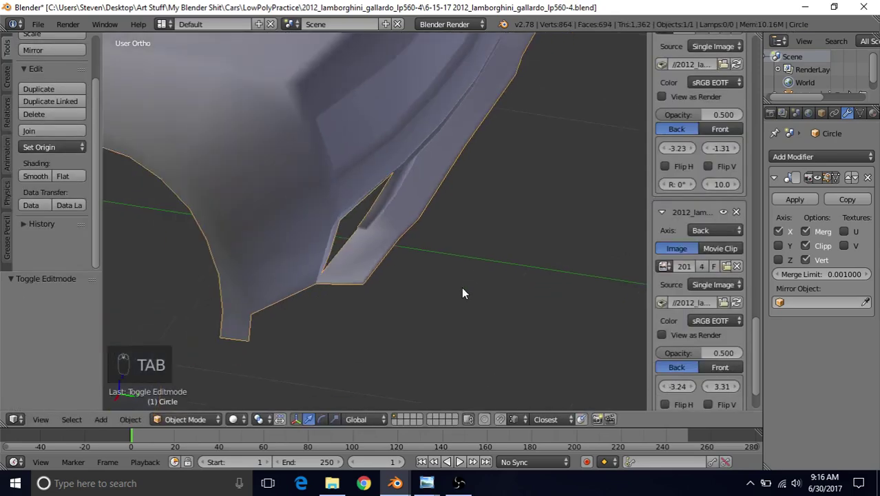
middle_click_drag(441, 222, 403, 186)
scroll(403, 232, "up", 3)
middle_click_drag(396, 232, 261, 269)
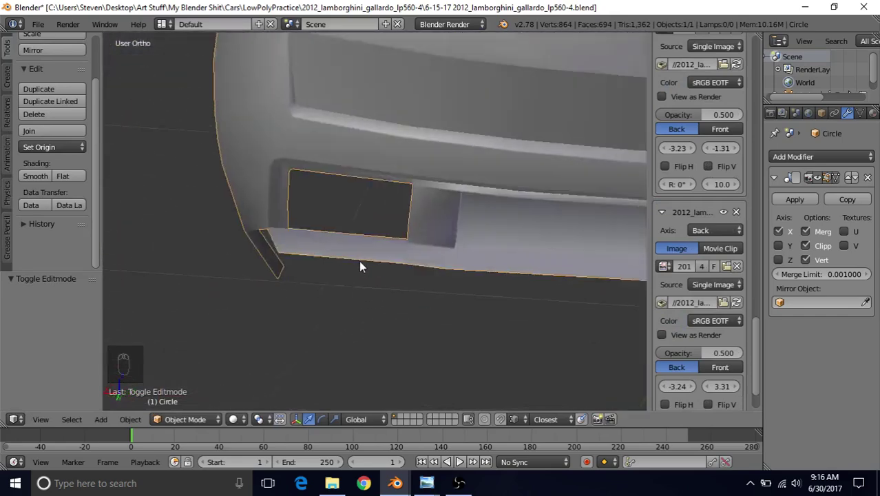
middle_click_drag(359, 260, 403, 274)
key("Tab")
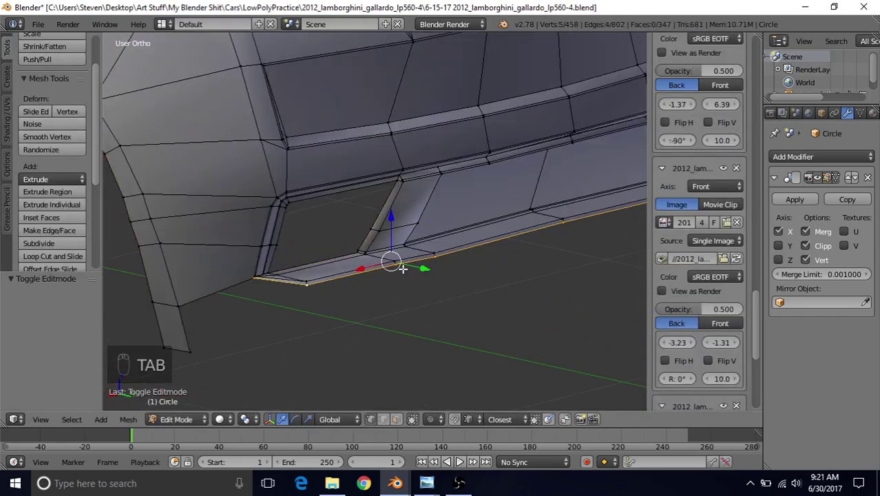
Deselect the outer corner vertex, extrude the strip's remaining lower edge and move it slightly down along Z
middle_click_drag(396, 246, 350, 223)
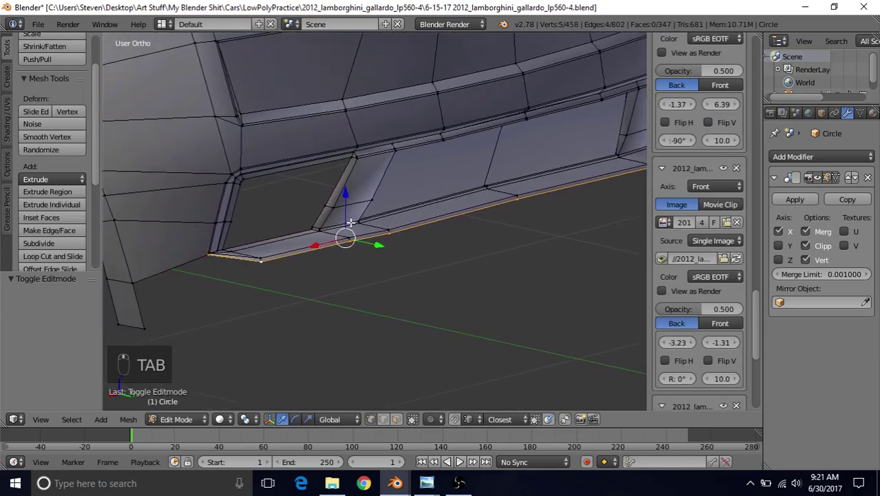
key("c")
middle_click(199, 257)
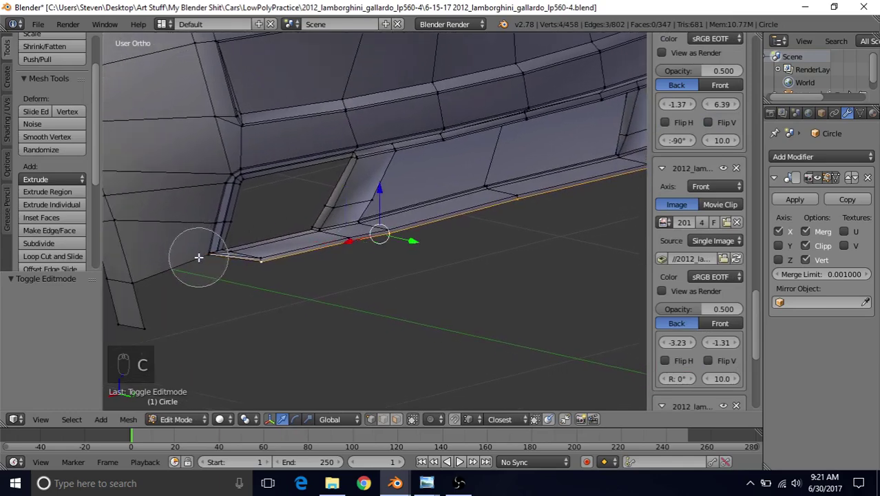
right_click(198, 257)
scroll(357, 243, "down", 1)
middle_click_drag(356, 243, 383, 225, "shift")
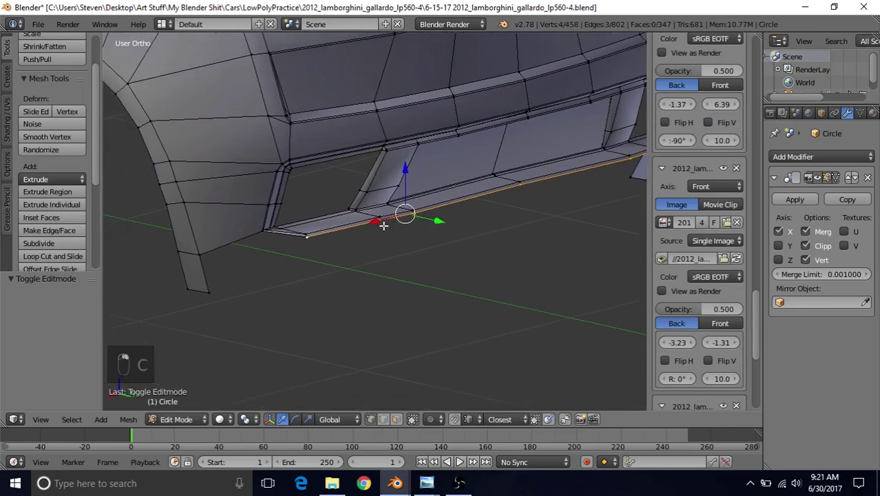
key("e")
right_click(406, 169)
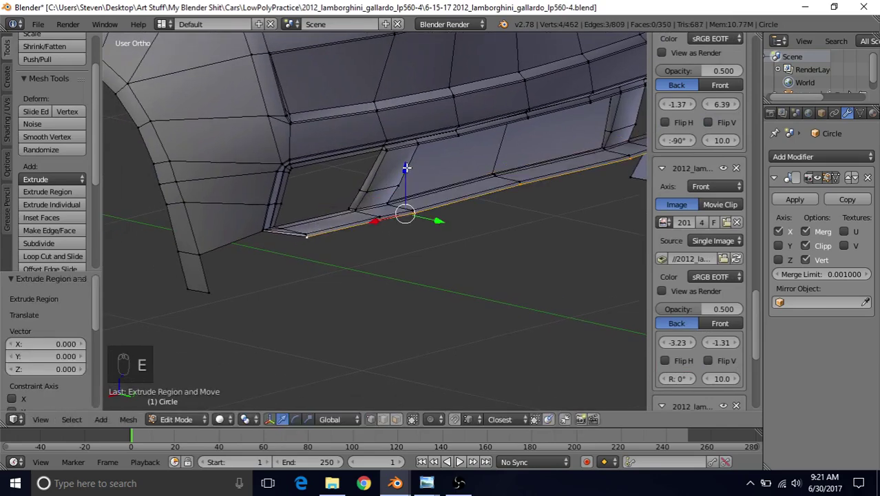
left_click_drag(406, 167, 405, 172)
Raise the newly extruded lower edge slightly along Z, checking the strip's shading in Object Mode
key("Tab")
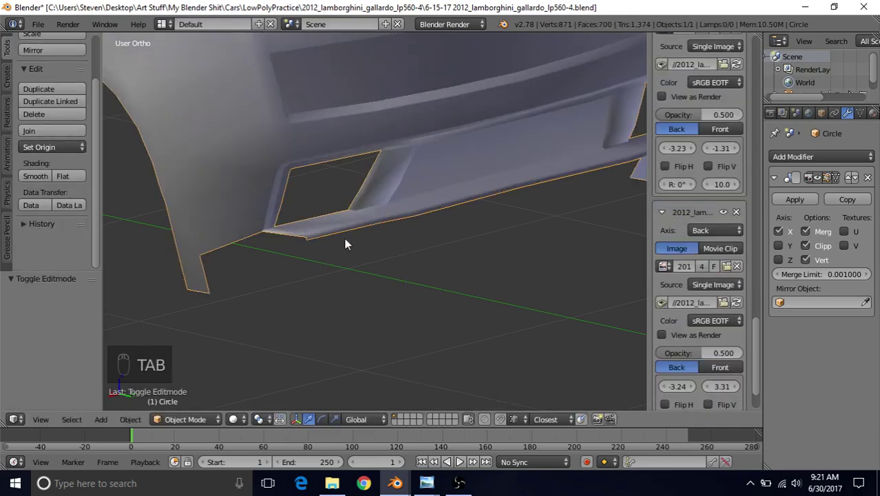
scroll(463, 217, "down", 2)
scroll(462, 216, "up", 2)
key("Tab")
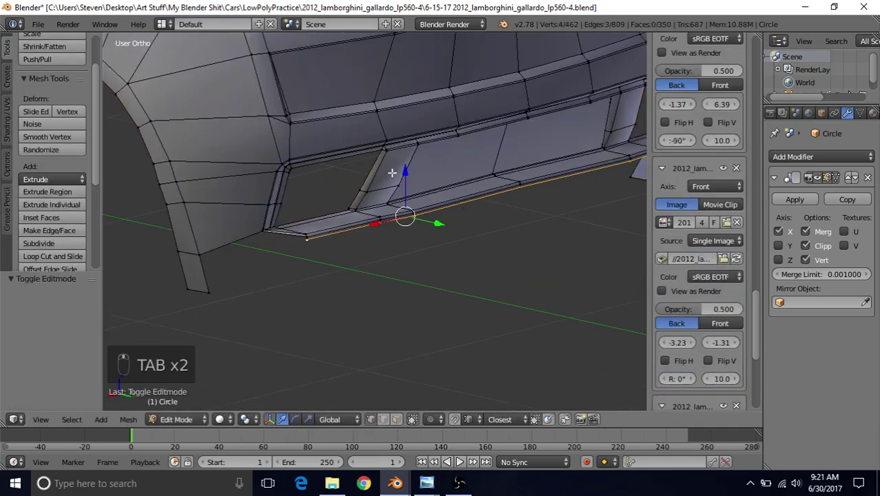
left_click_drag(404, 170, 404, 166)
key("Tab")
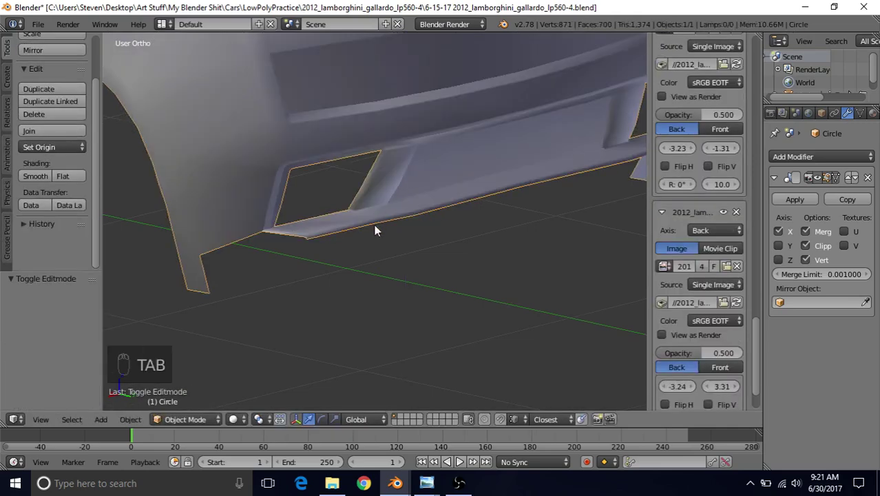
middle_click_drag(374, 231, 358, 200)
key("Tab")
Fill a face between the strip's outer end and the inner vertex on the wheel arch's lower edge strip
scroll(358, 200, "up", 5)
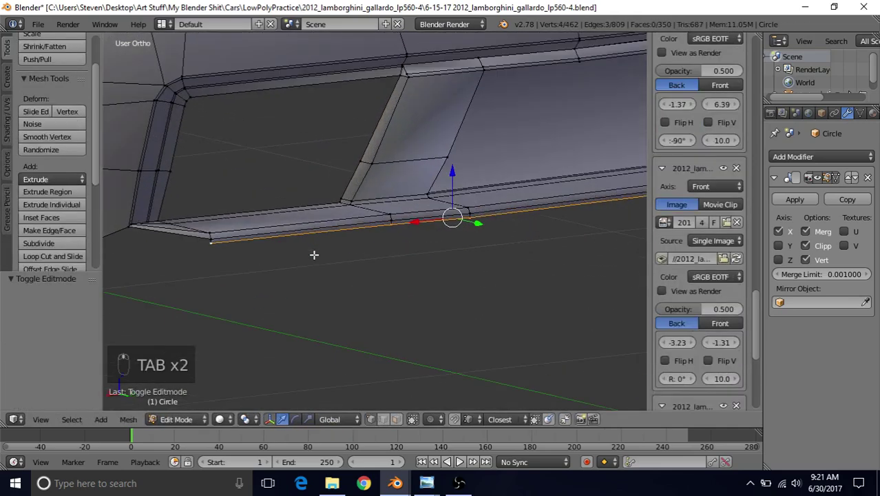
middle_click_drag(314, 250, 534, 222, "shift")
scroll(444, 236, "up", 1)
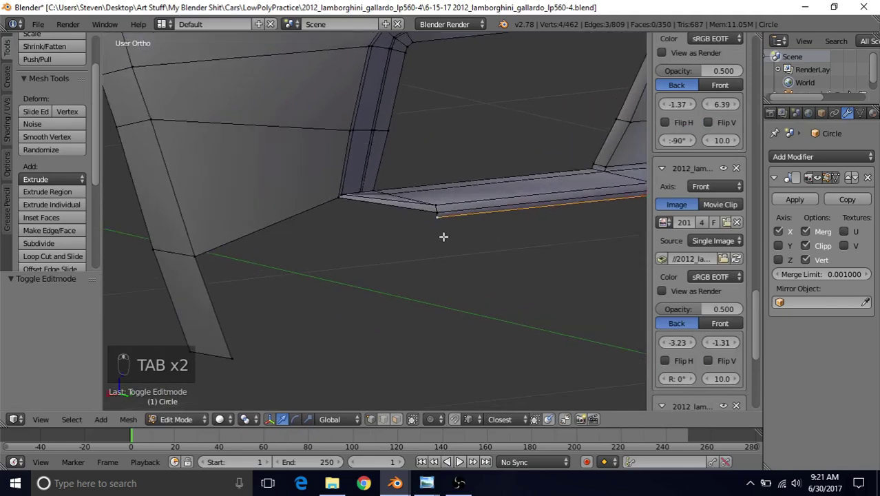
right_click(198, 253)
right_click(435, 220, "shift")
right_click(436, 210, "shift")
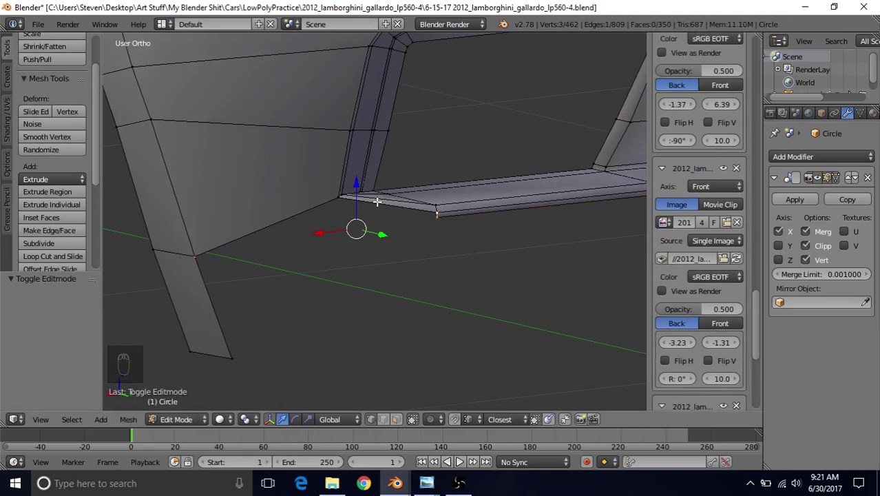
right_click(377, 201)
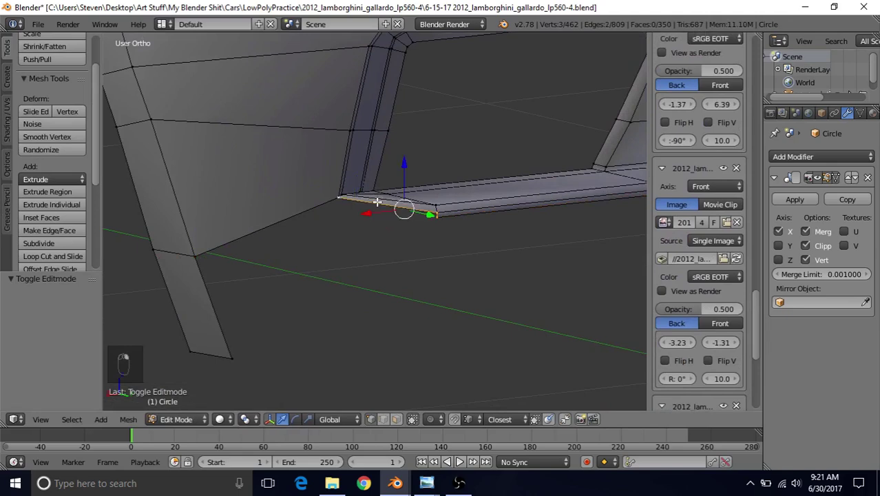
right_click(190, 257, "shift")
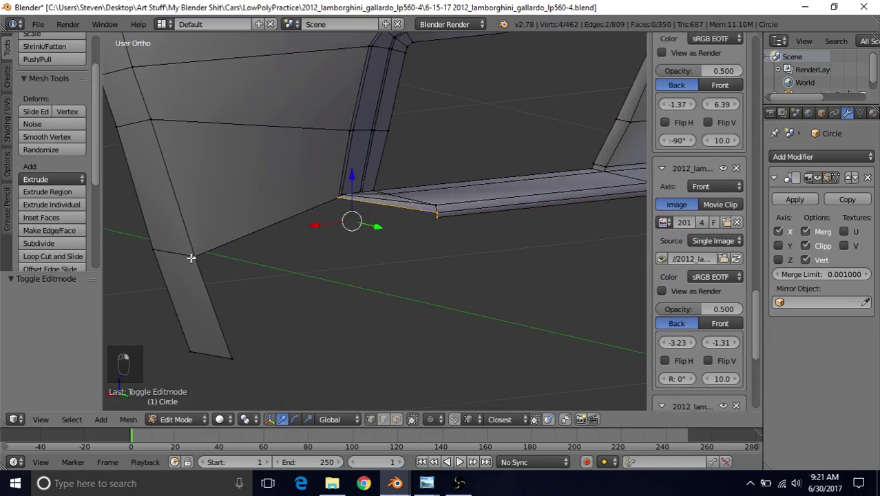
key("f")
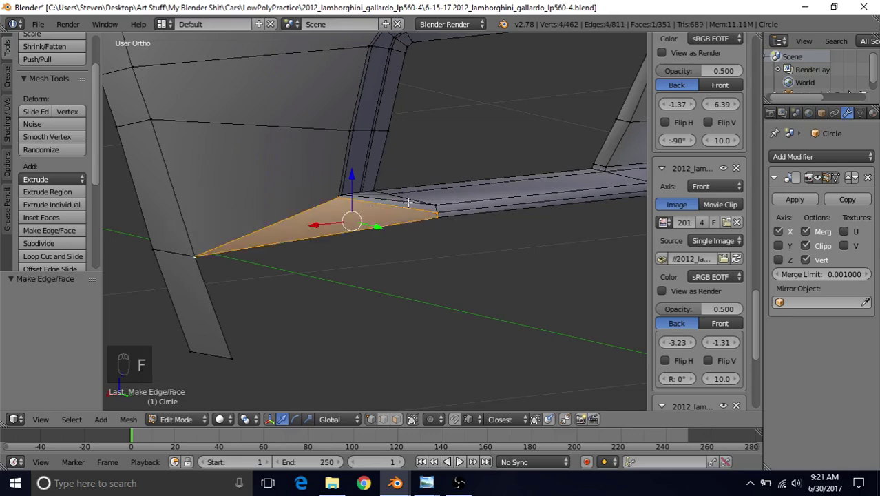
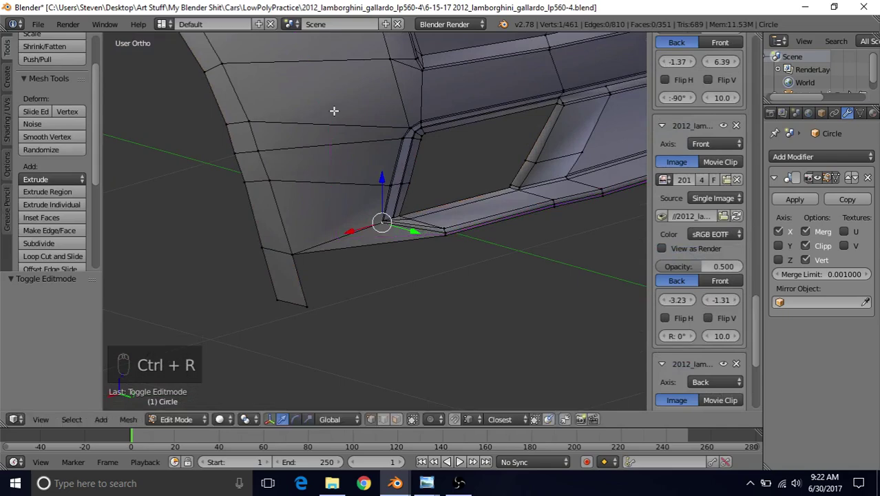
Examine the shading of the bumper's filled lower corner, comparing Object Mode with the wireframe in Edit Mode
scroll(333, 118, "down", 5)
scroll(332, 157, "down", 1)
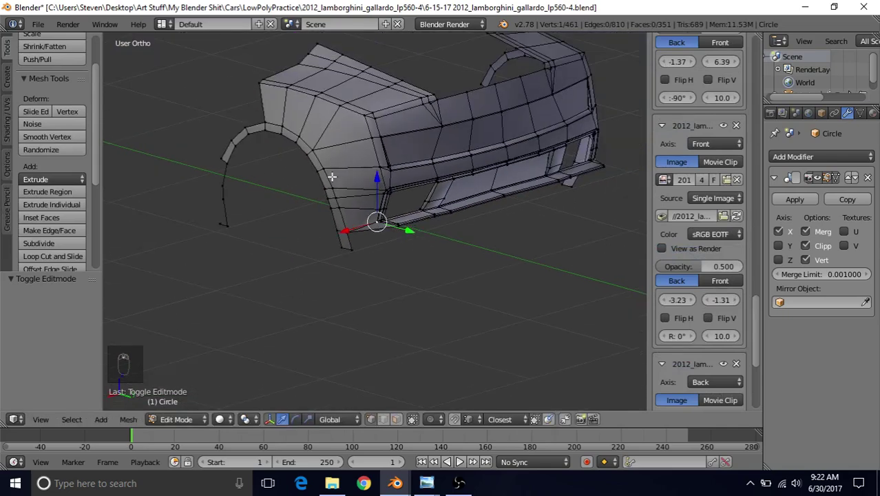
scroll(334, 194, "up", 4)
key("Tab")
scroll(336, 210, "up", 3)
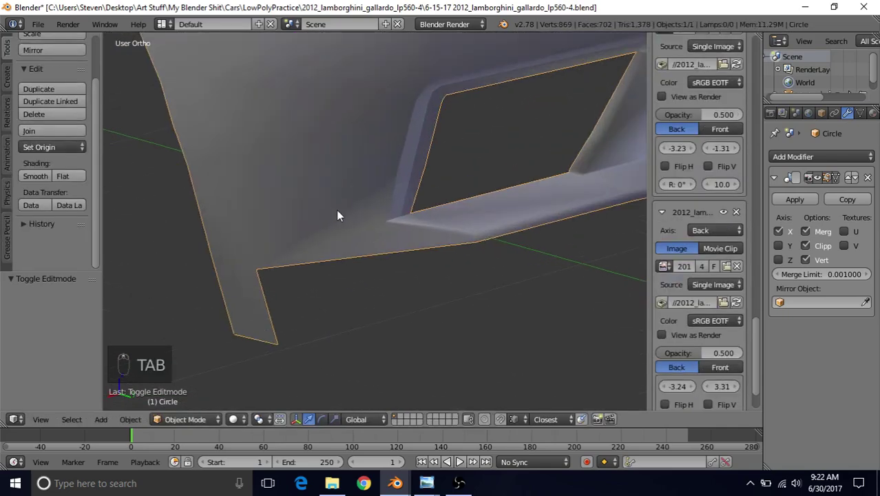
scroll(337, 220, "up", 1)
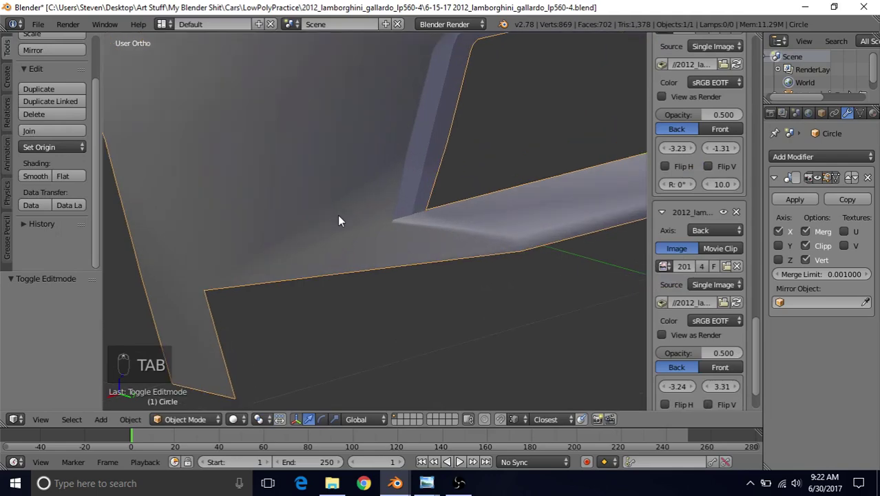
key("Tab")
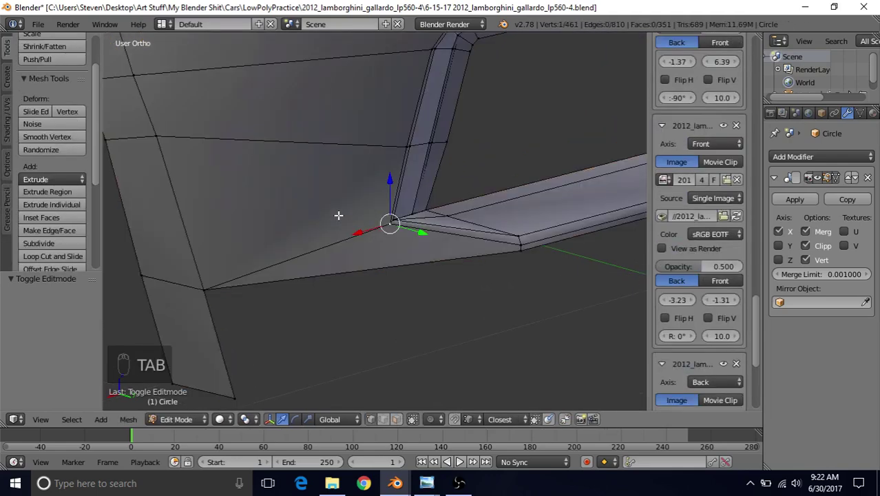
key("Tab")
scroll(341, 215, "down", 4)
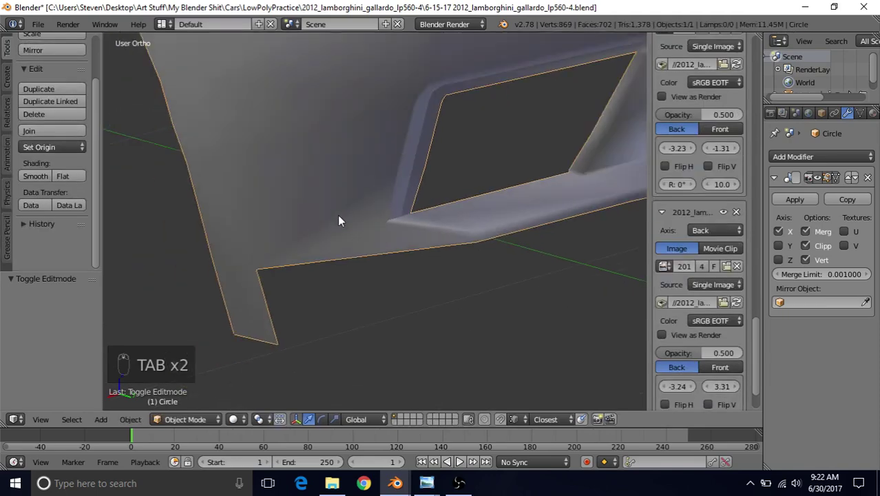
key("Tab")
scroll(347, 185, "down", 2)
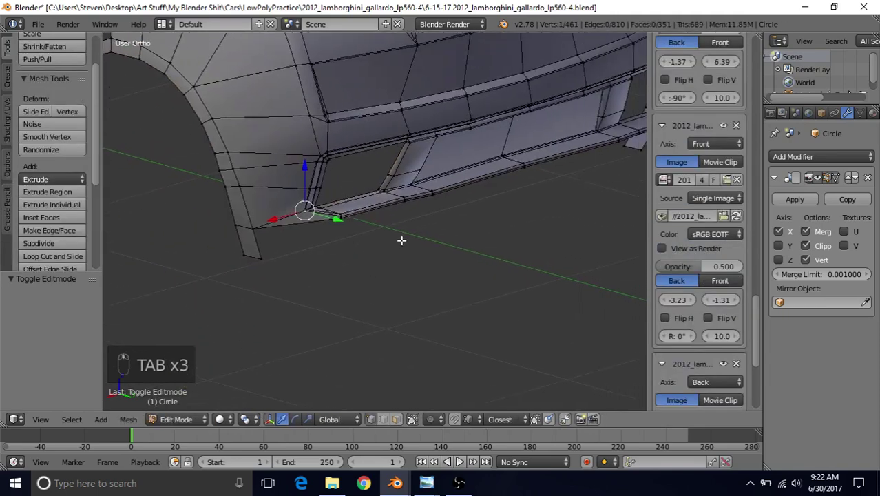
Select the strip's lower edge loop without the wheel-arch vertices, extrude it and move it -0.116 along Z
right_click(452, 197, "alt")
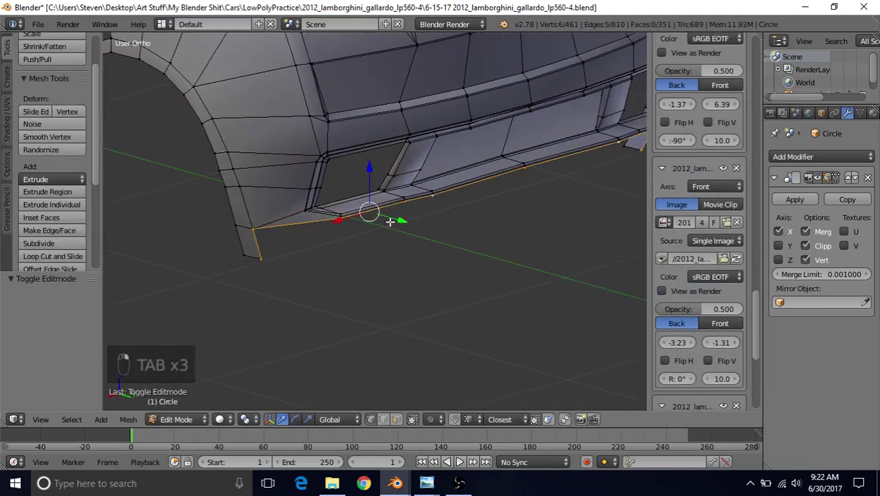
key("c")
middle_click_drag(245, 235, 245, 270)
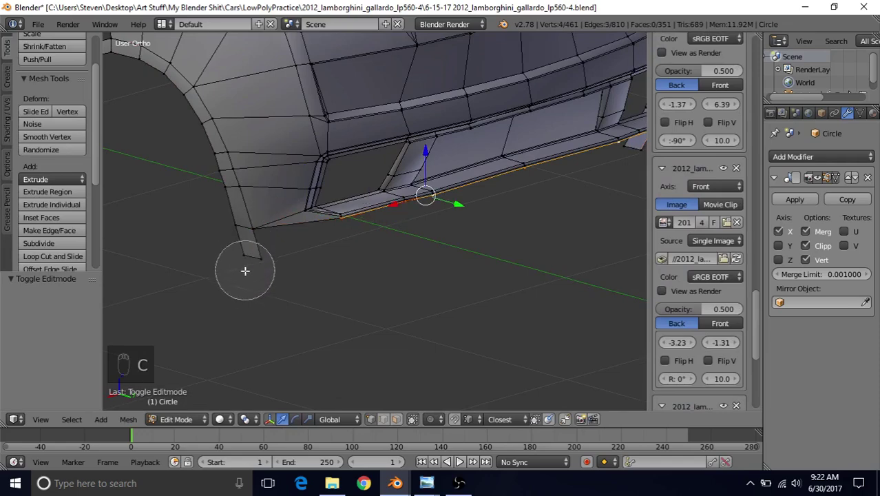
right_click(245, 232)
key("e")
right_click(353, 188)
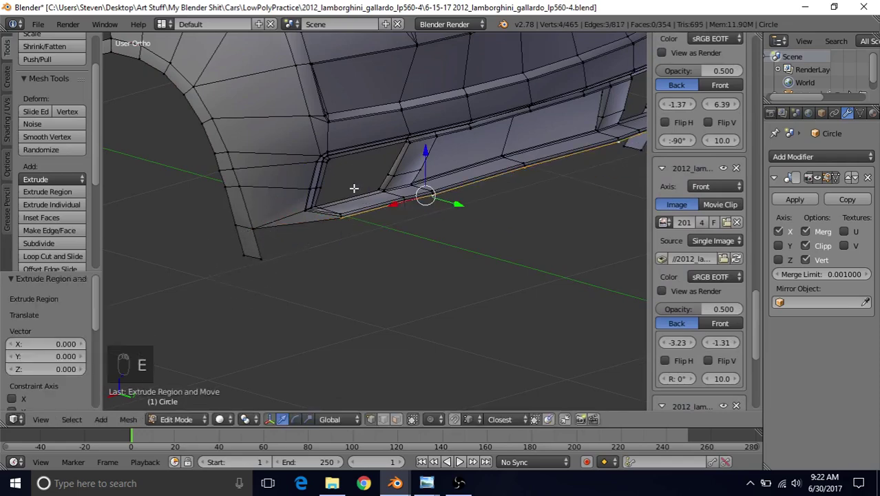
left_click_drag(422, 151, 419, 184)
Fill the gap between the wheel arch's lower edge and the extruded panel's outer edge, checking the result in Object Mode
middle_click_drag(362, 211, 402, 170, "shift")
scroll(390, 189, "up", 2)
right_click(275, 218)
right_click(262, 179, "shift")
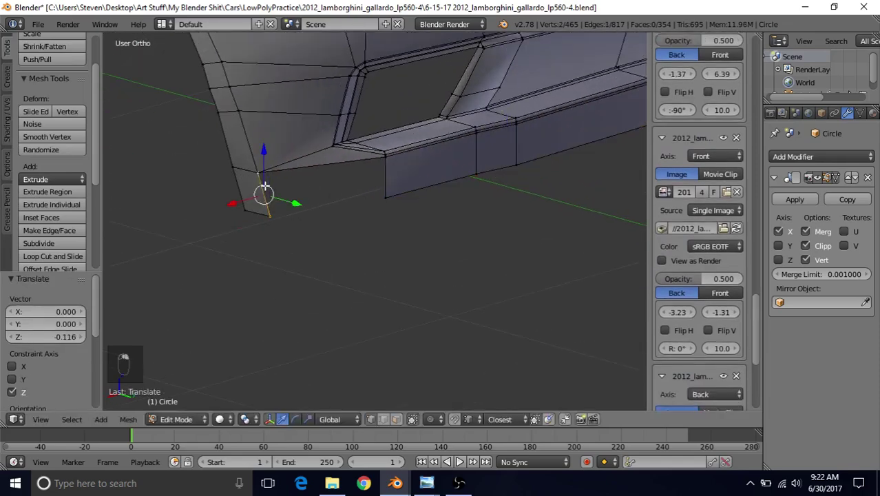
right_click(385, 183, "ctrl")
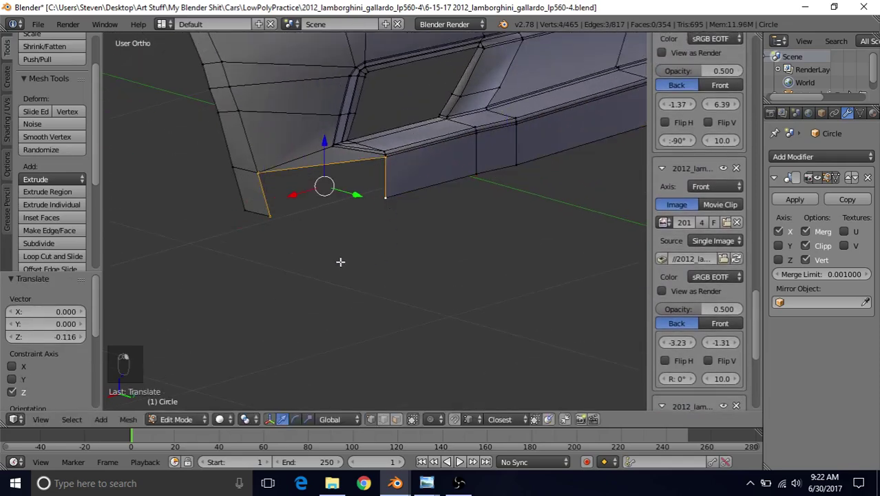
key("f")
middle_click_drag(347, 219, 398, 198)
key("Tab")
key("Tab")
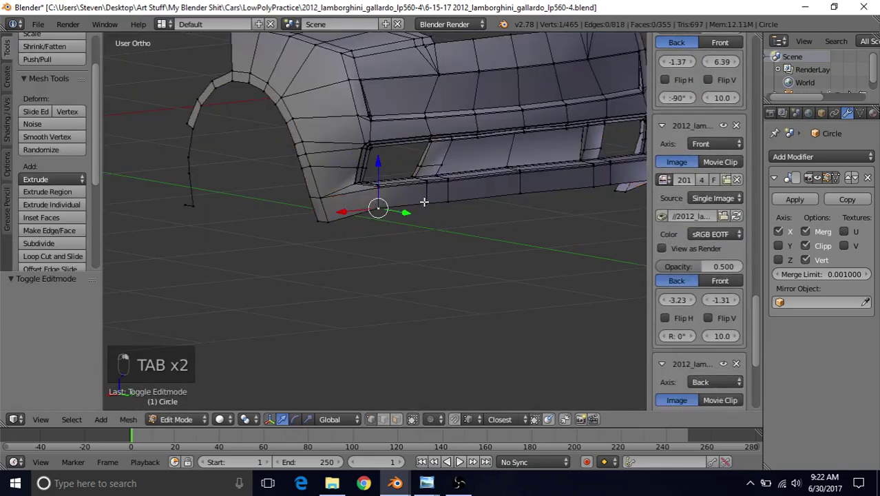
Select the extruded panel's lower edge loop and move it -0.091 along Y and -0.049 along Z
right_click(526, 197, "alt")
middle_click_drag(493, 254, 482, 246)
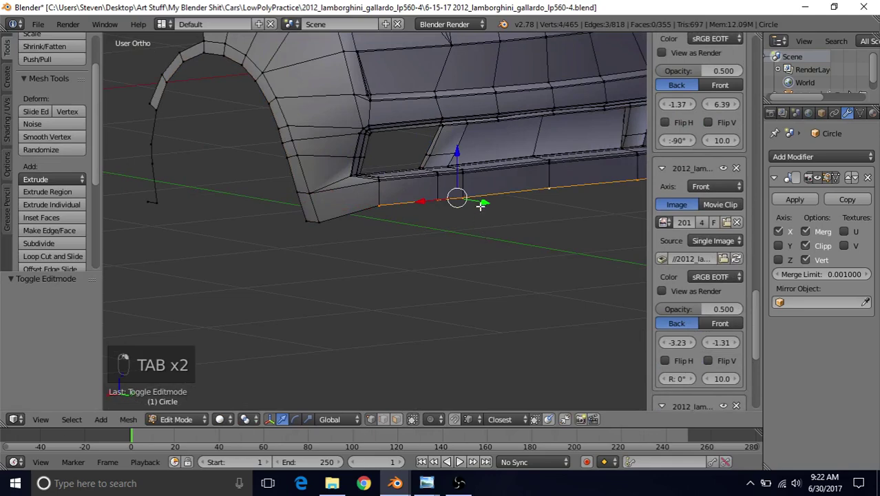
left_click_drag(481, 206, 470, 198)
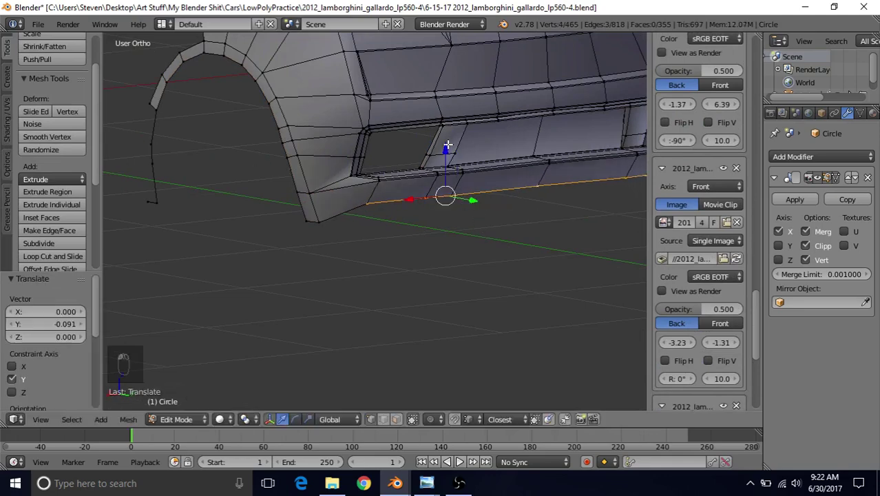
left_click_drag(447, 146, 445, 168)
Lower the panel's bottom edge by 0.063 along Z to match the bumper's lower line in the back-view blueprint
key("ctrl+KP_1")
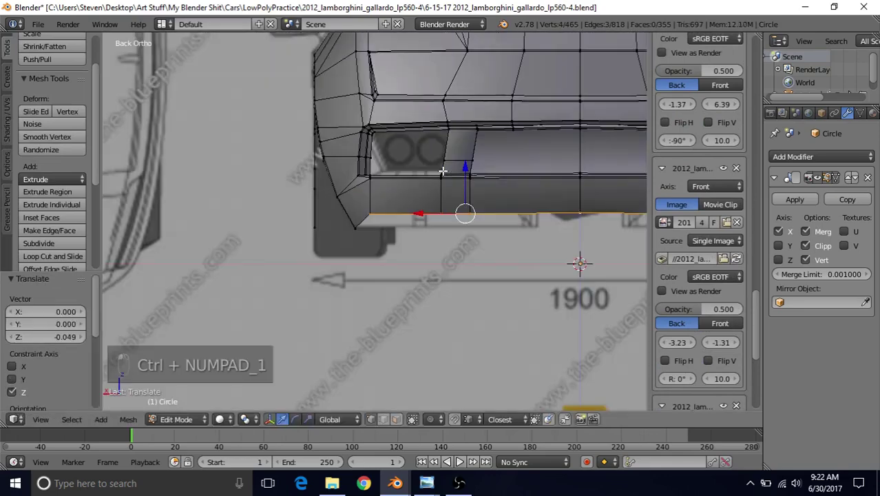
middle_click_drag(425, 196, 355, 199, "shift")
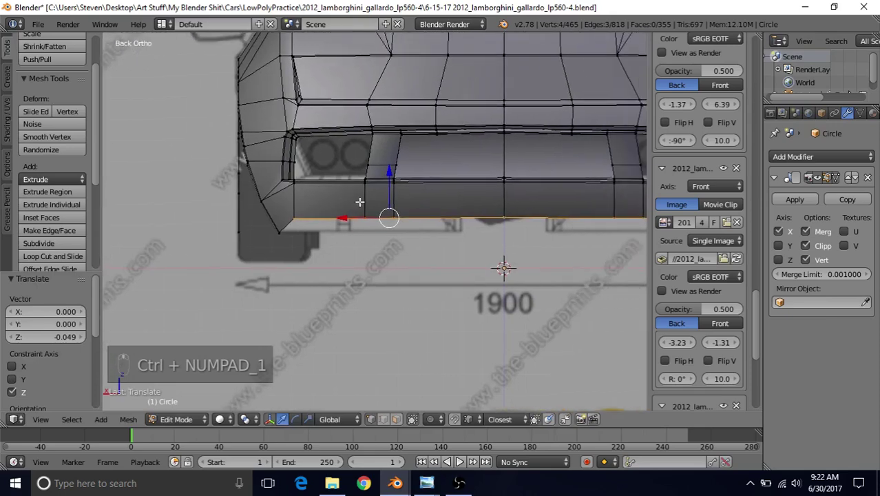
scroll(359, 207, "up", 2)
key("g")
key("z")
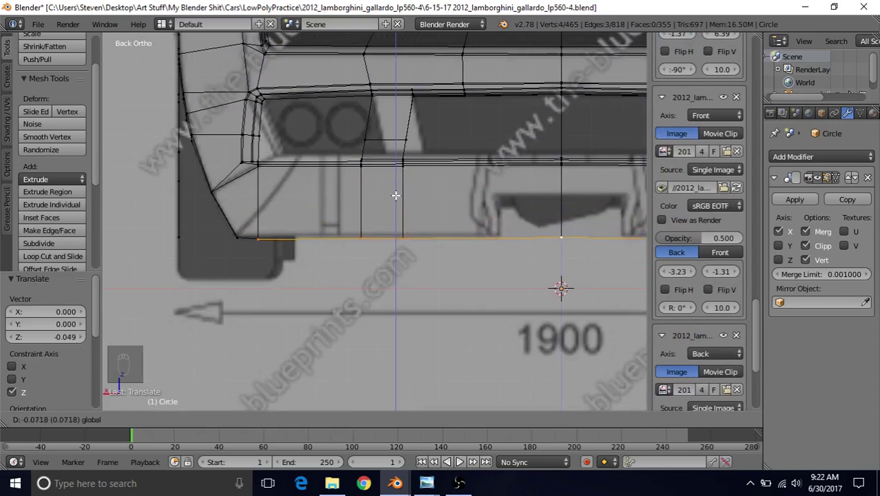
left_click(395, 193)
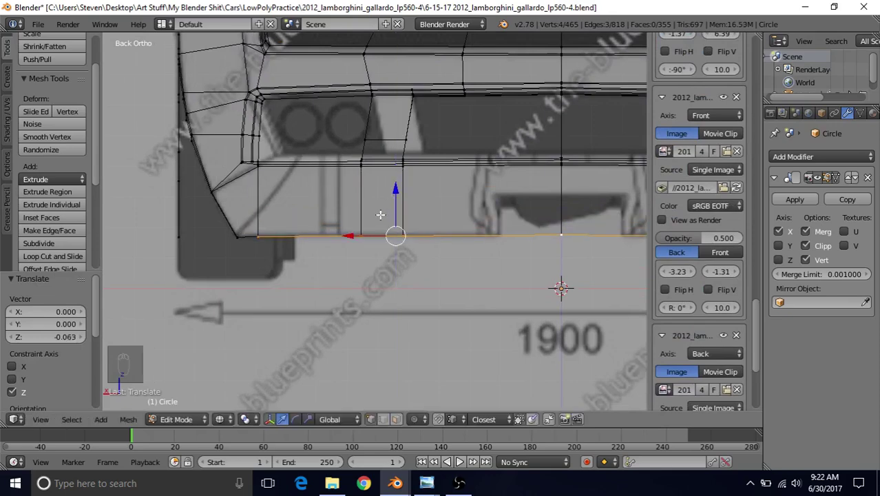
Examine the extended lower bumper panel in solid shading and Object Mode from an angle
scroll(383, 213, "down", 2)
mouse_move(391, 212)
middle_mouse_down("shift")
mouse_move(332, 208)
mouse_move(384, 166)
mouse_move(412, 174)
middle_mouse_up("shift")
key("z")
key("Tab")
scroll(337, 220, "down", 3)
scroll(412, 175, "up", 3)
key("Tab")
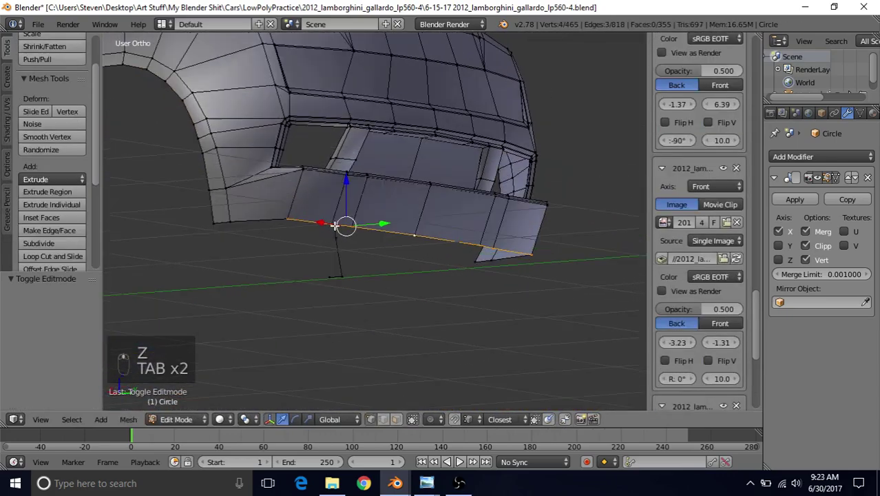
Align the panel's bottom edge in the right-side view, moving it 0.031 along Z and -0.009 along Y
key("KP_3")
key("z")
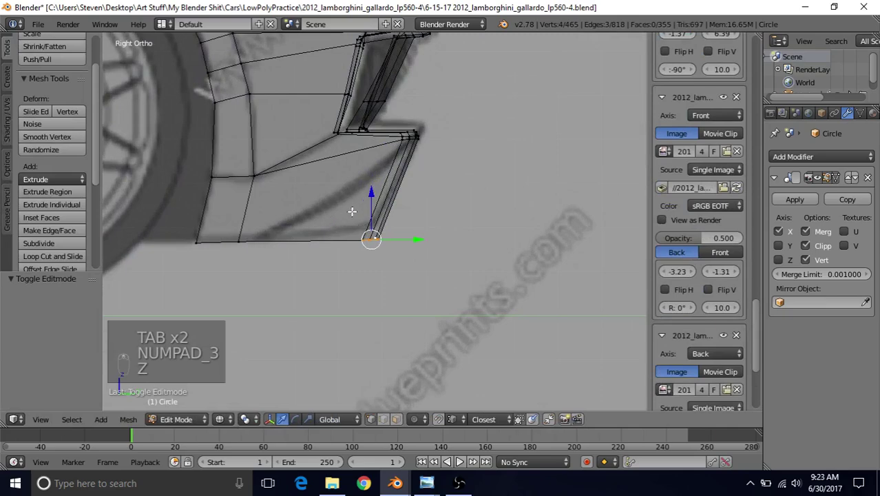
left_click_drag(371, 193, 368, 179)
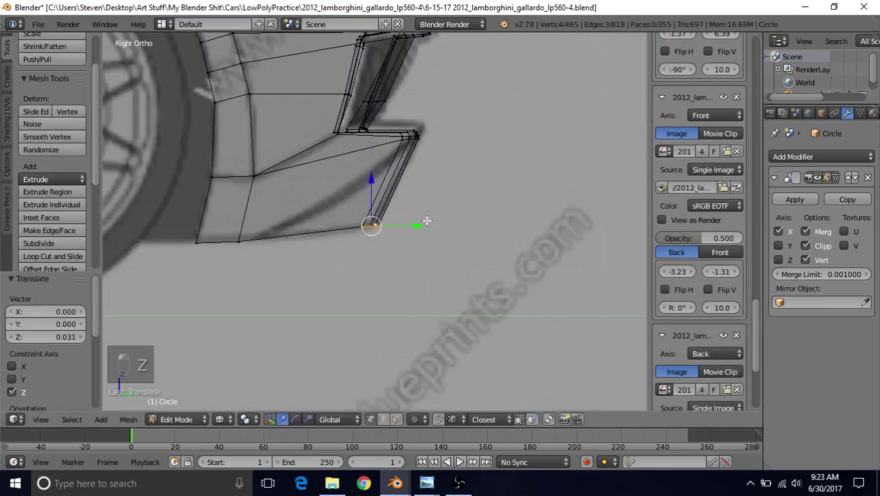
left_click_drag(418, 226, 414, 226)
scroll(414, 228, "down", 2)
key("z")
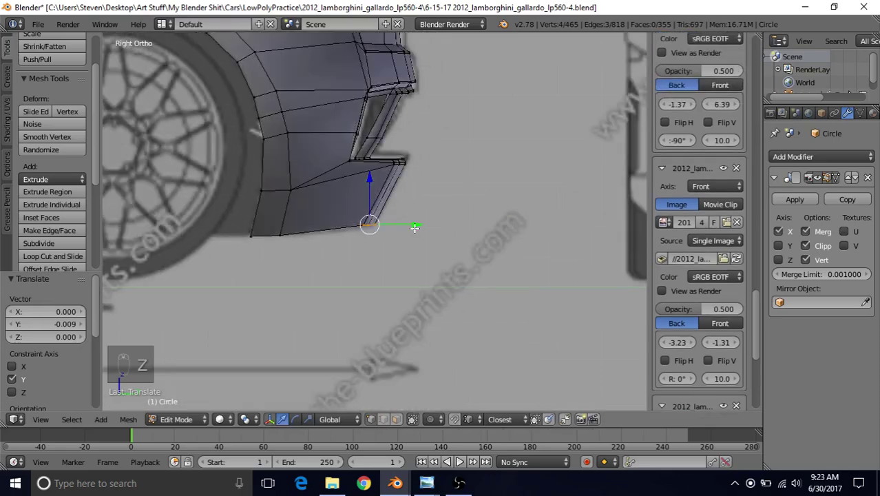
Inspect the lower bumper panel in Object Mode and compare it with the finished practice6V2 model in the other Blender window
key("Tab")
mouse_move(413, 228)
middle_mouse_down()
mouse_move(378, 168)
mouse_move(327, 206)
middle_mouse_up()
key("Tab")
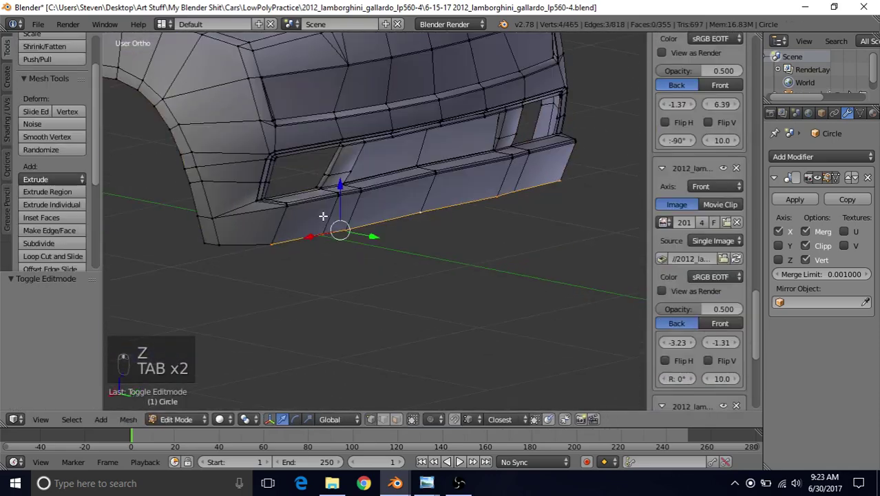
key("Tab")
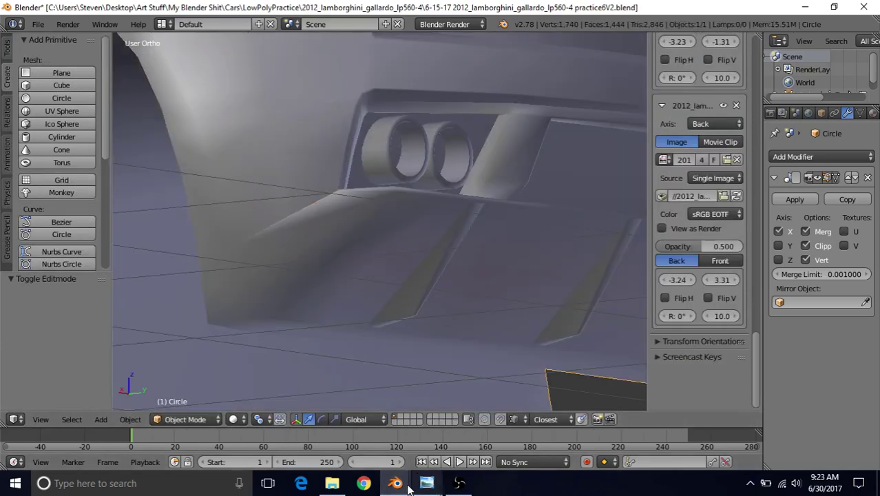
mouse_move(395, 482)
left_click(466, 423)
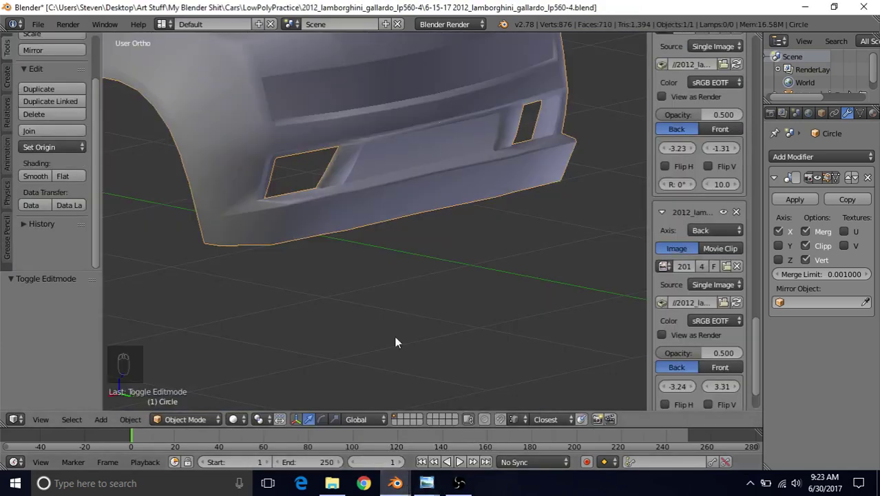
Extrude the lower bumper panel's bottom edge and move it -0.219 along Y under the car
key("Tab")
middle_click_drag(396, 342, 401, 186)
scroll(358, 203, "up", 2)
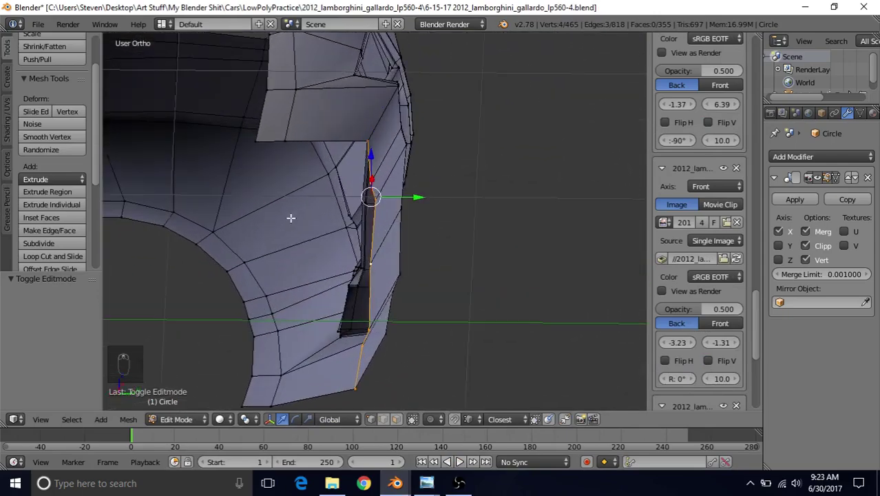
middle_click_drag(291, 219, 385, 248, "shift")
key("e")
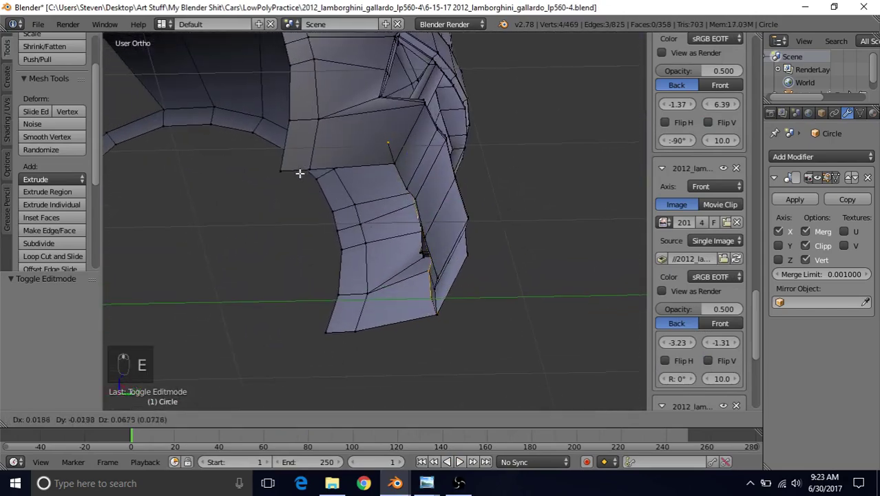
right_click(282, 232)
left_click_drag(451, 197, 383, 212)
Flatten the extruded edge by scaling it to 0 along Y, and shift it another -0.075 along Y
key("s")
key("y")
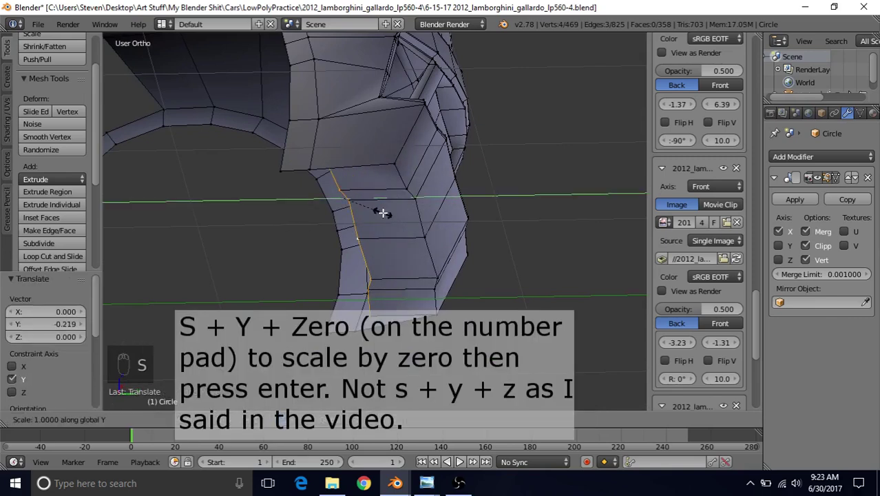
key("KP_0")
key("Return")
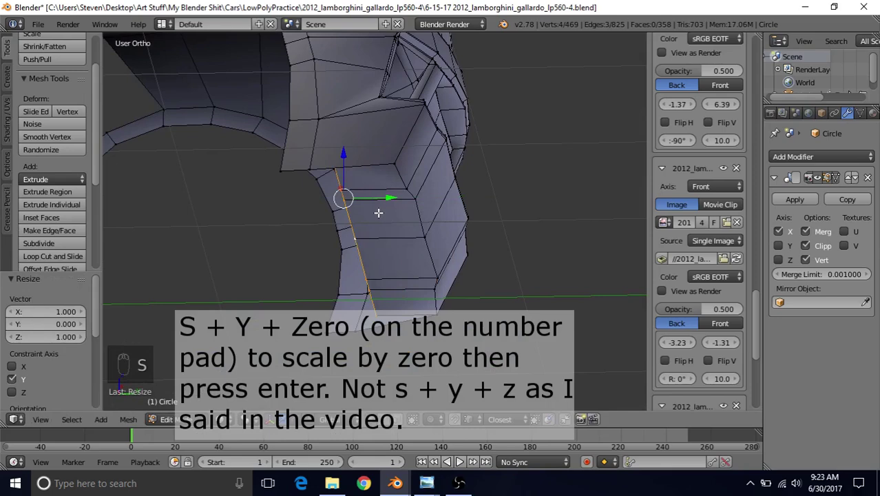
middle_click_drag(378, 213, 451, 210, "shift")
scroll(451, 210, "up", 1)
left_click_drag(464, 193, 464, 192)
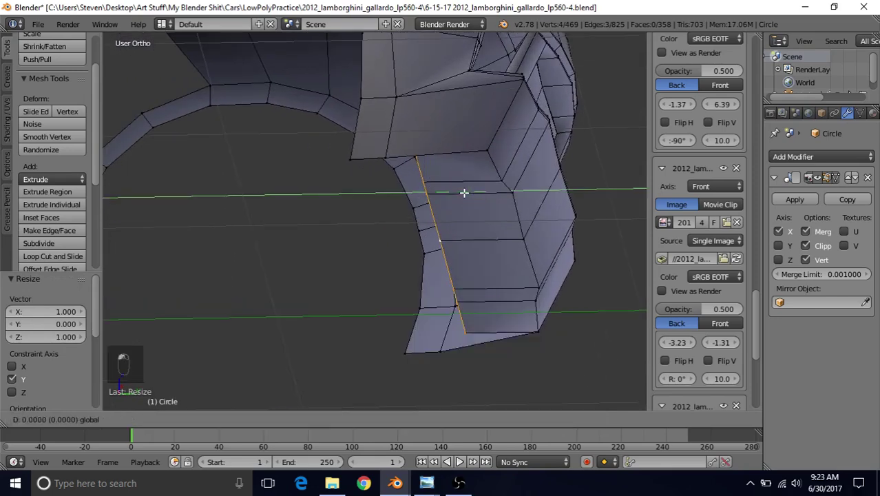
left_click_drag(390, 157, 390, 158)
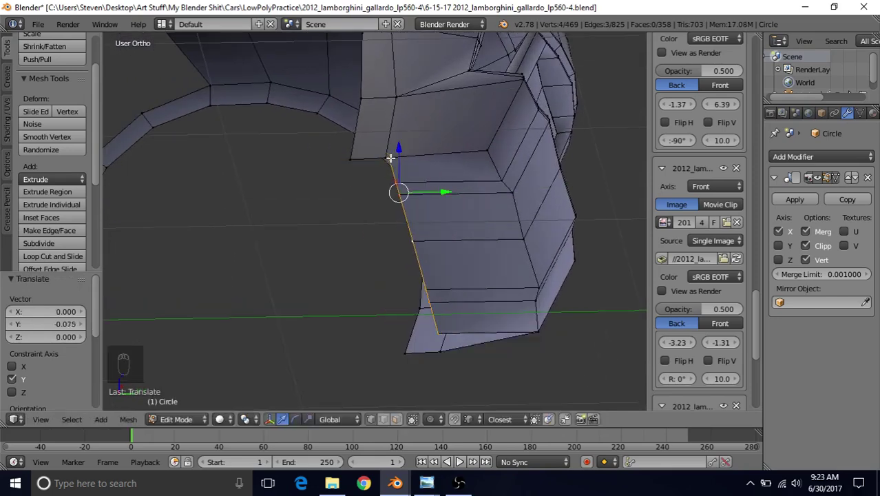
Merge the extruded edge's outer end vertex into the adjacent wheel arch corner vertex using At Last
middle_click_drag(394, 185, 409, 199)
right_click(268, 158)
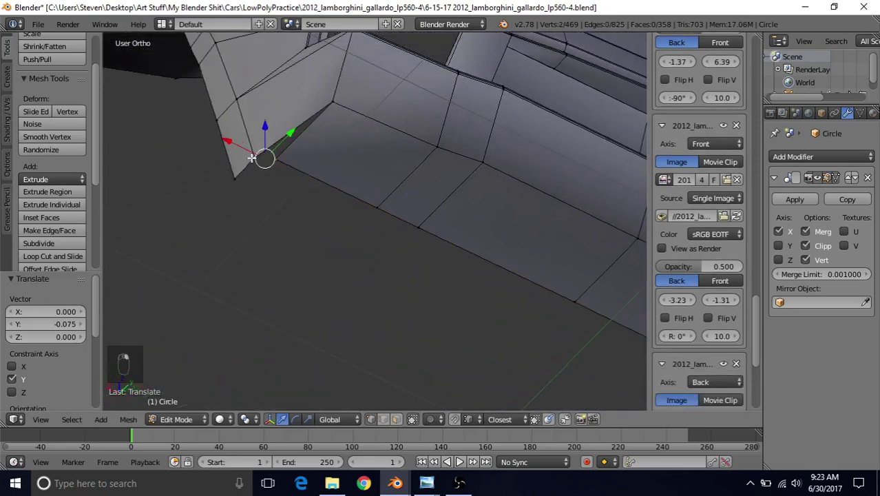
key("alt+m")
left_click(253, 157)
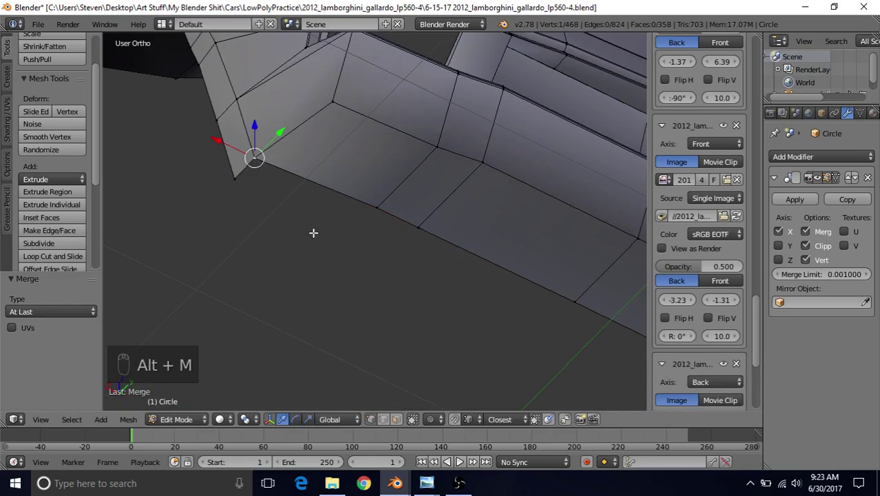
Extrude the middle section of the underside edge, excluding the outer corner segments, and move it further under the car along Y
right_click(420, 234, "alt")
key("c")
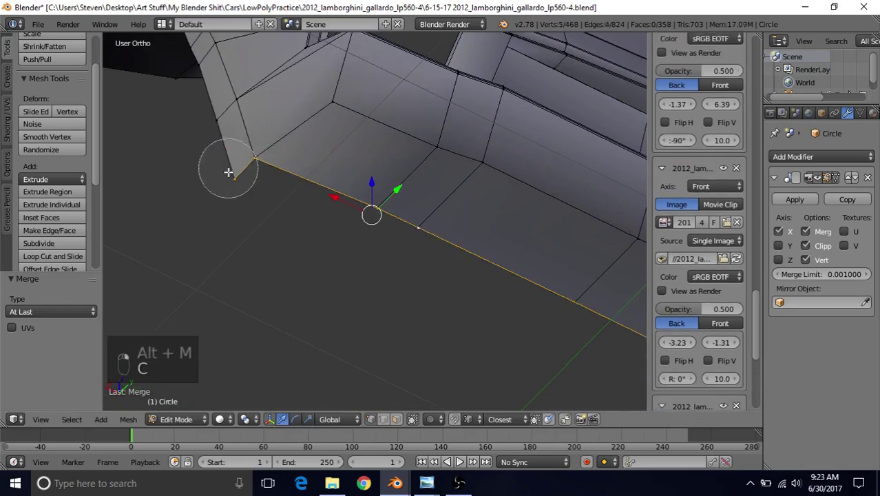
middle_click(229, 173)
right_click(234, 177)
scroll(365, 280, "down", 3)
middle_click_drag(389, 245, 334, 225, "shift")
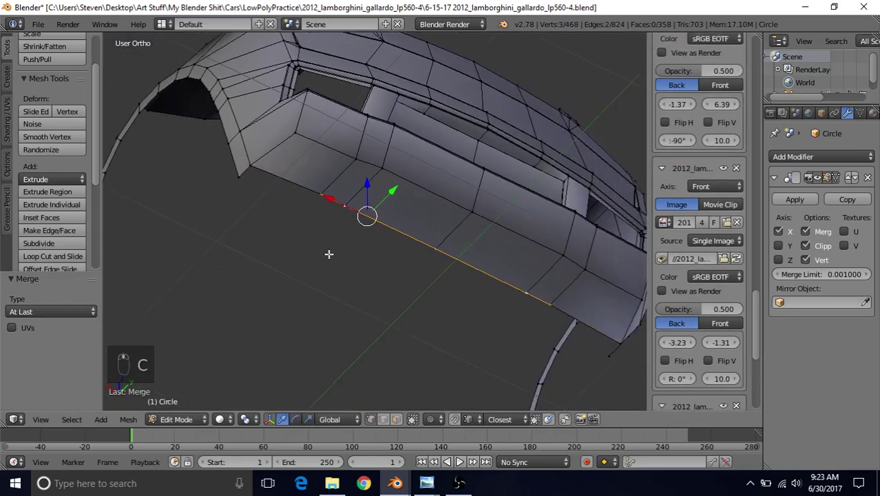
right_click(370, 216, "alt")
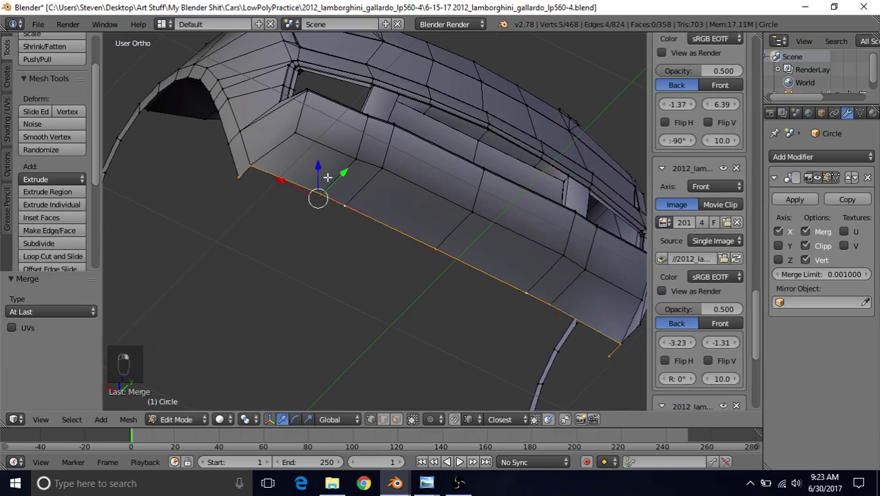
key("c")
middle_click(240, 172)
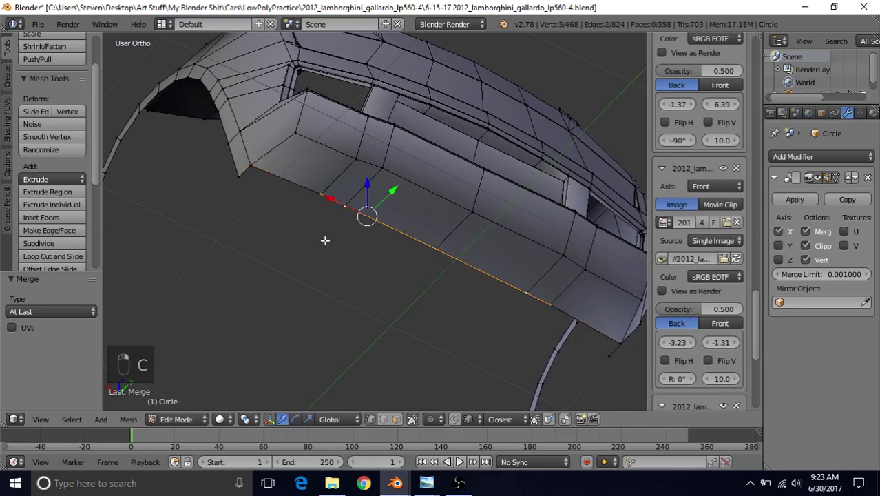
key("e")
right_click(280, 215)
key("e")
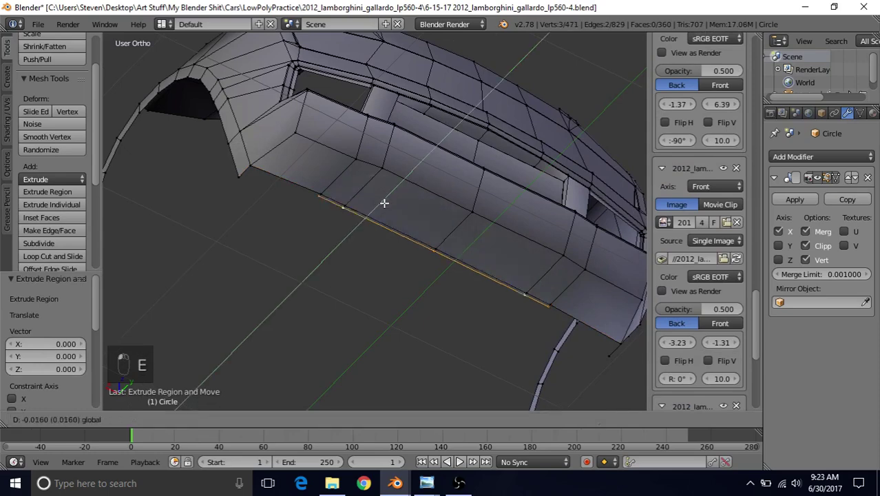
left_click_drag(372, 205, 238, 181)
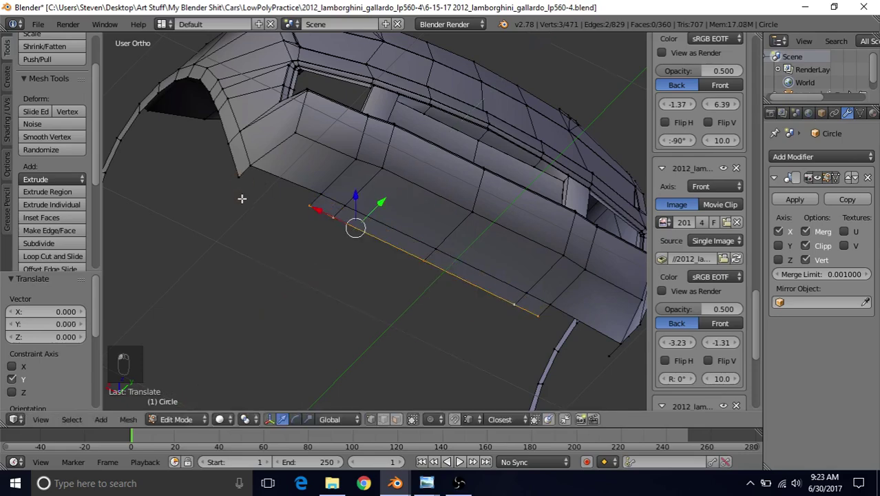
Fill a face between the two wheel arch corner vertices and the outer end of the new underside strip
scroll(233, 186, "up", 1)
right_click(210, 167)
right_click(225, 154, "shift")
right_click(307, 188, "shift")
right_click(301, 201, "shift")
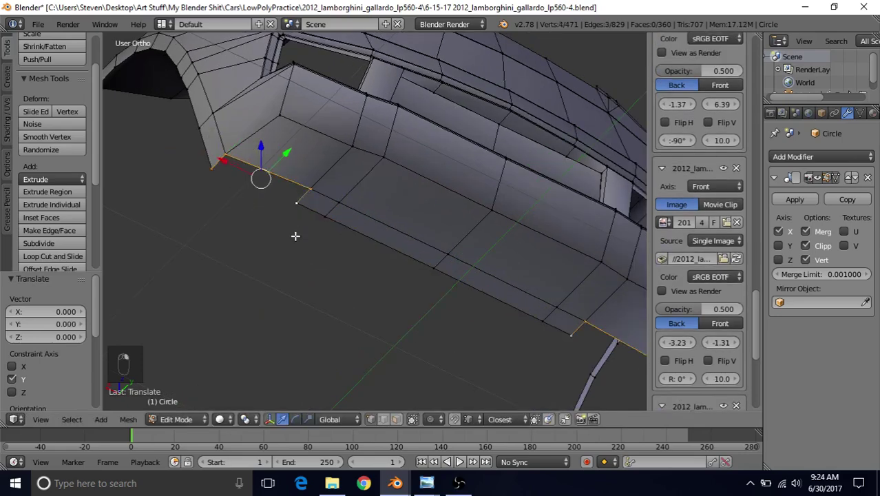
key("f")
Inspect the extended bumper underside and lower panel in Object Mode from the back and from an angle
scroll(294, 257, "down", 5)
key("Tab")
mouse_move(295, 256)
middle_mouse_down()
mouse_move(343, 194)
mouse_move(330, 241)
mouse_move(262, 285)
mouse_move(394, 279)
mouse_move(393, 232)
mouse_move(422, 221)
mouse_move(465, 238)
mouse_move(292, 243)
middle_mouse_up()
scroll(396, 275, "up", 3)
key("Tab")
scroll(396, 271, "up", 2)
key("Tab")
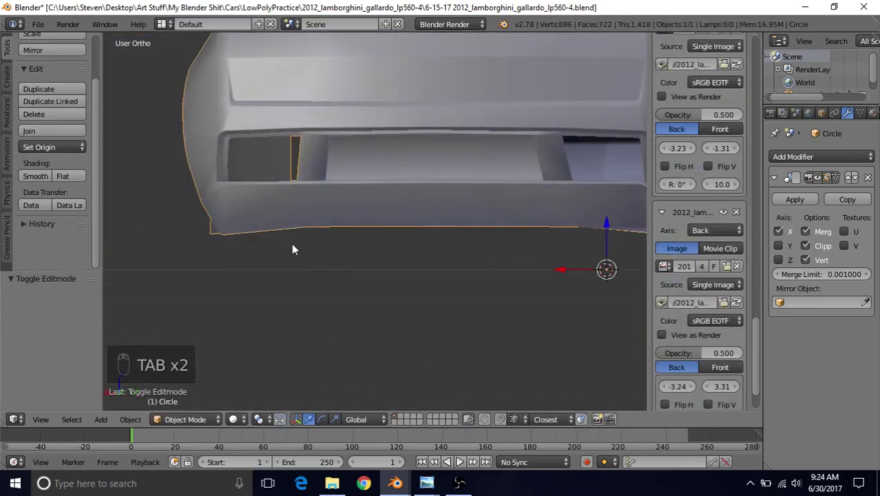
scroll(291, 243, "down", 3)
middle_click_drag(380, 192, 274, 206)
scroll(274, 206, "up", 3)
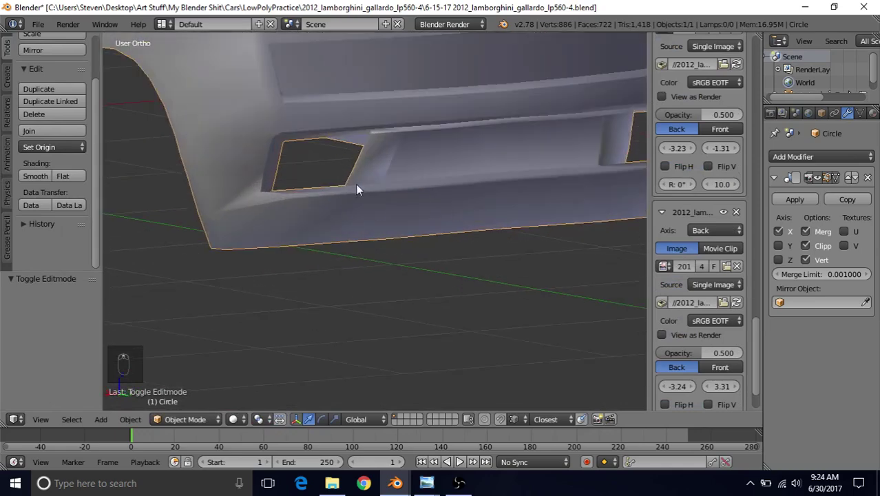
scroll(315, 244, "down", 4)
scroll(382, 220, "up", 2)
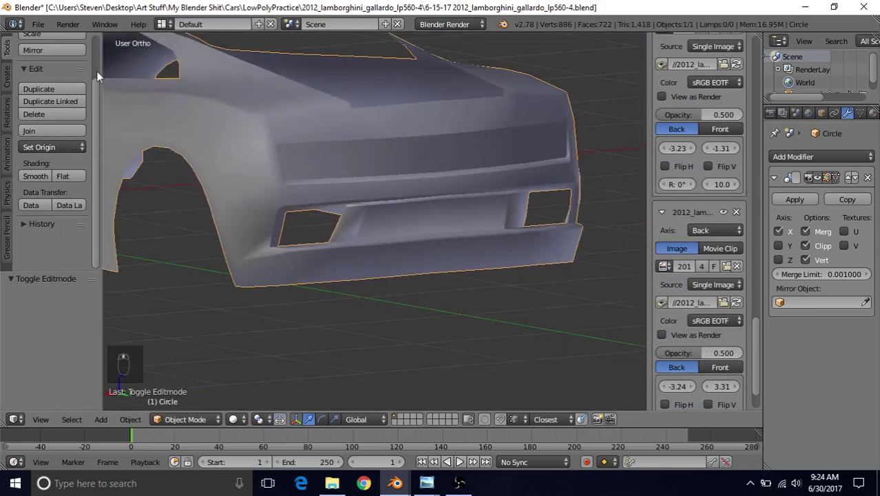
Save the Gallardo model file
left_click(38, 24)
left_click(52, 118)
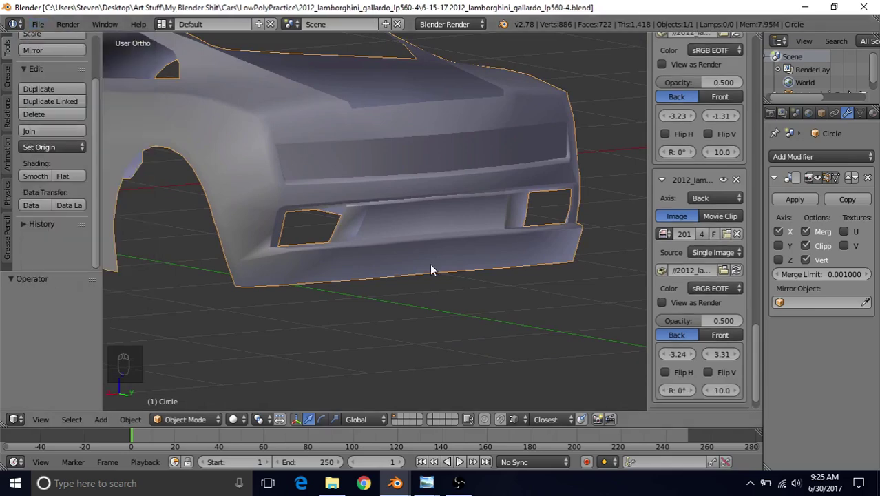
Rip the vertex at the exhaust opening's lower outer corner, leaving the split vertex at its original position
key("Tab")
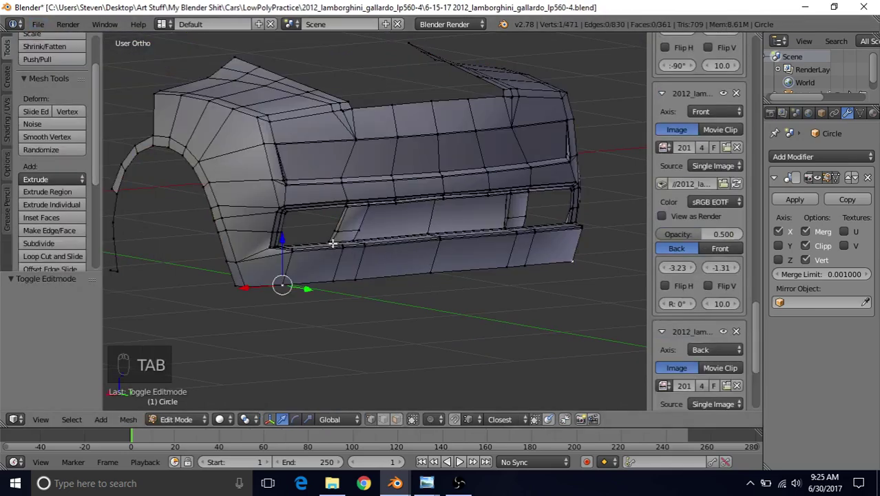
middle_click_drag(301, 198, 332, 238)
scroll(332, 238, "up", 3)
scroll(429, 243, "up", 4)
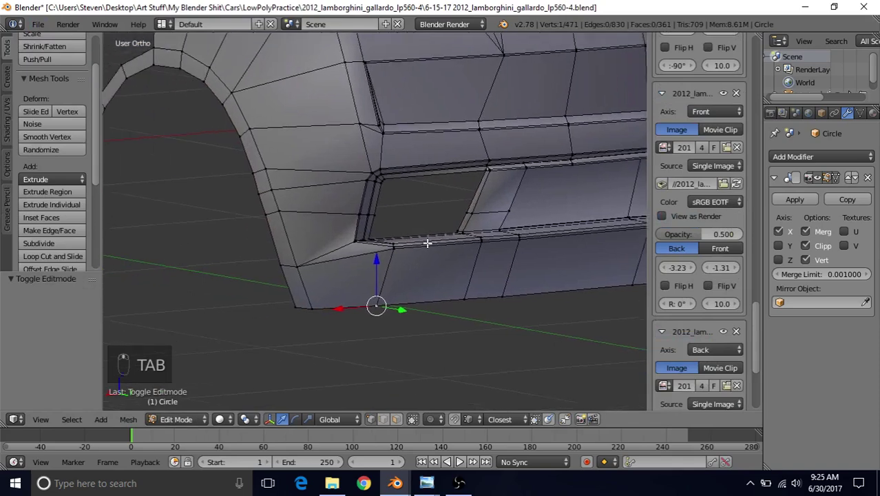
scroll(307, 283, "up", 3)
right_click(306, 296)
middle_click_drag(352, 268, 432, 229, "shift")
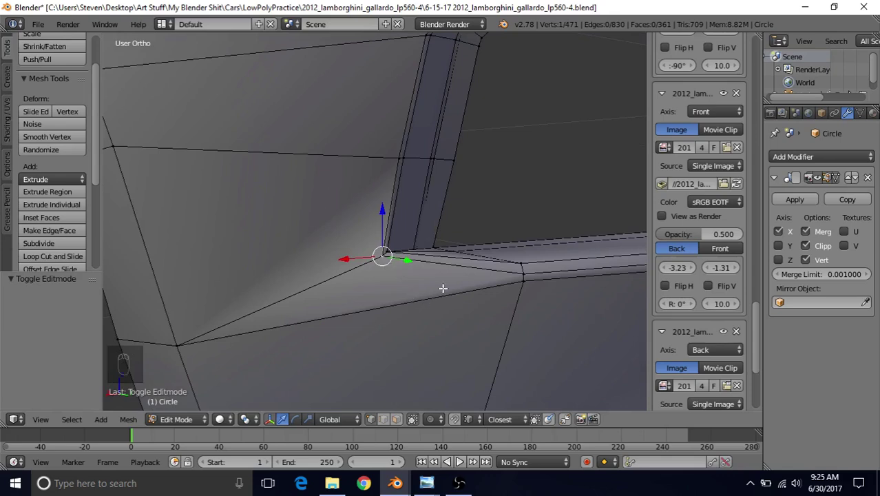
key("v")
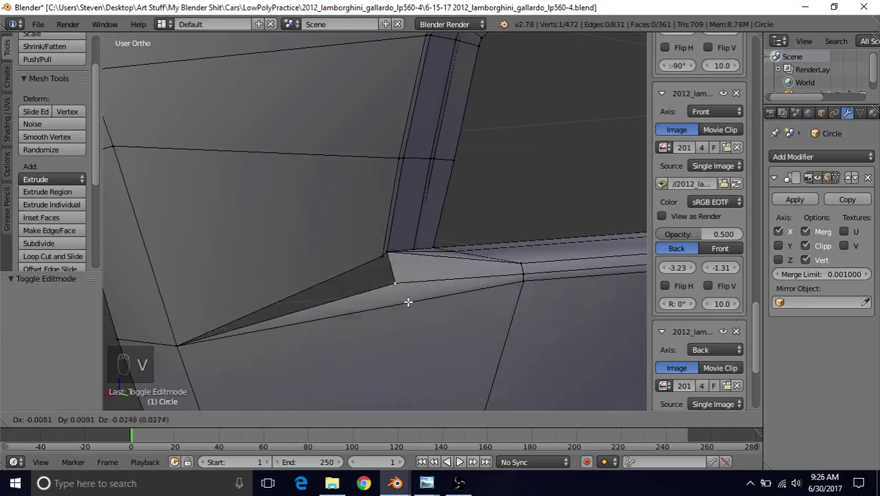
right_click(443, 325)
scroll(310, 274, "down", 2)
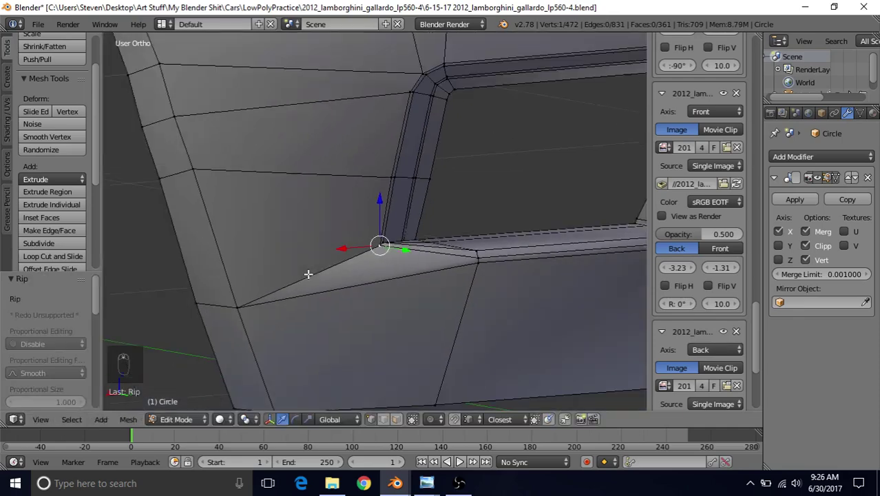
Examine the ripped corner's shading in Object Mode and compare it with the back mesh reference photo in Windows Photo Viewer
key("Tab")
scroll(316, 311, "down", 6)
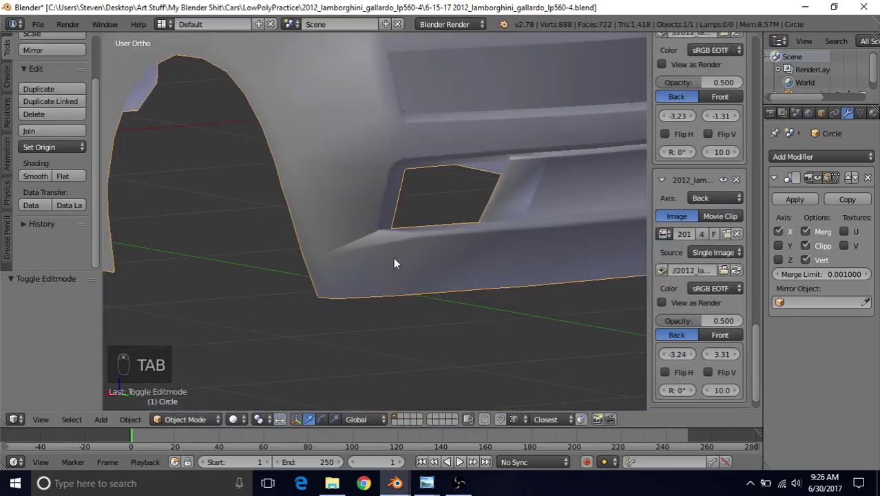
scroll(394, 259, "down", 2)
middle_click_drag(393, 255, 384, 255)
scroll(380, 249, "up", 3)
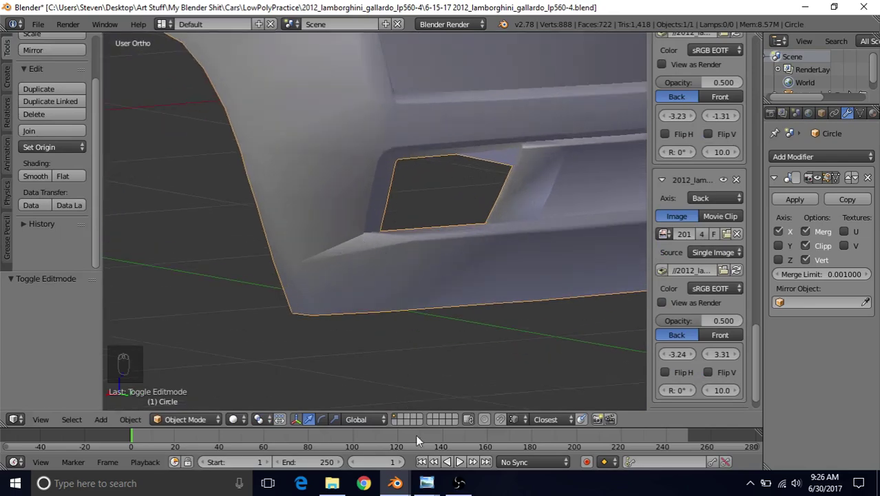
left_click(425, 483)
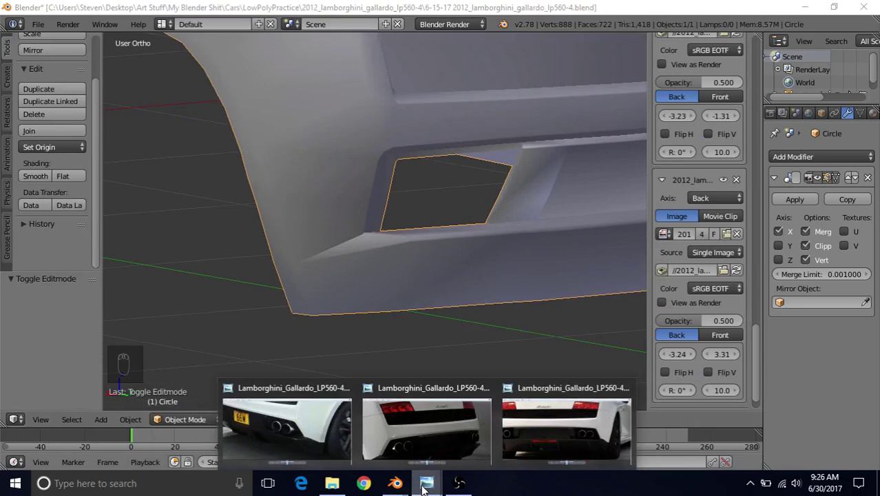
left_click(327, 424)
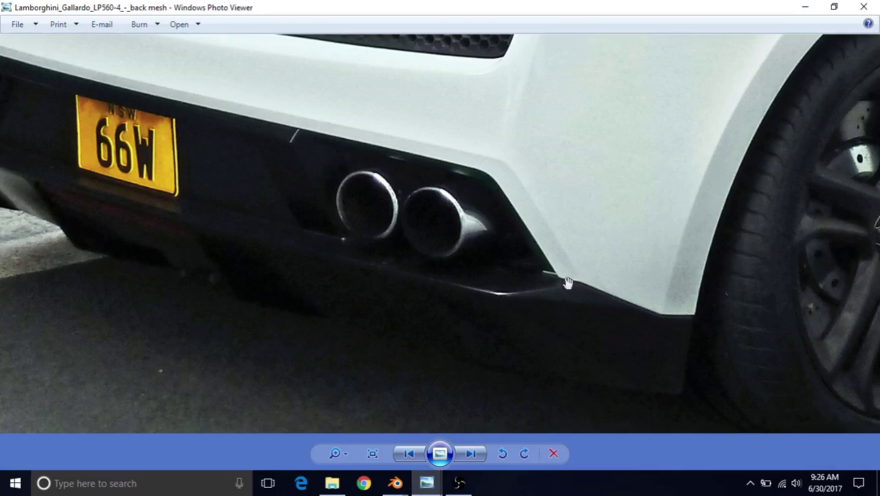
left_click(394, 484)
left_click(434, 406)
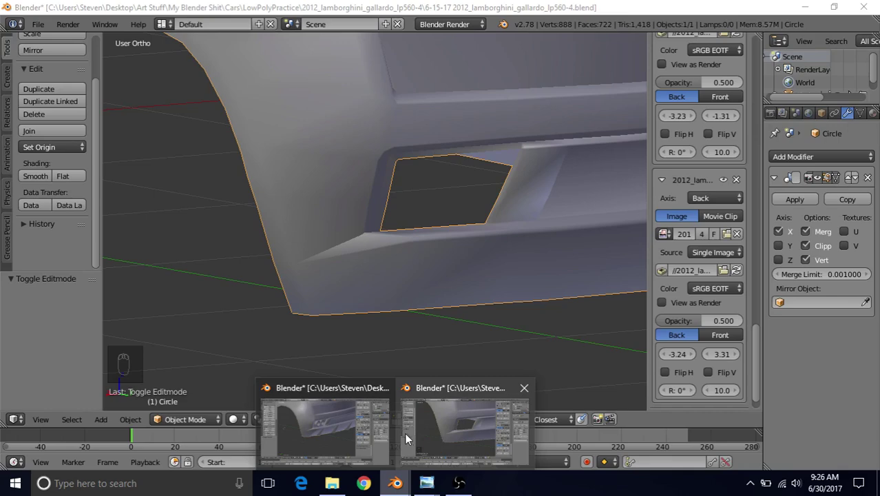
middle_click_drag(368, 251, 418, 275)
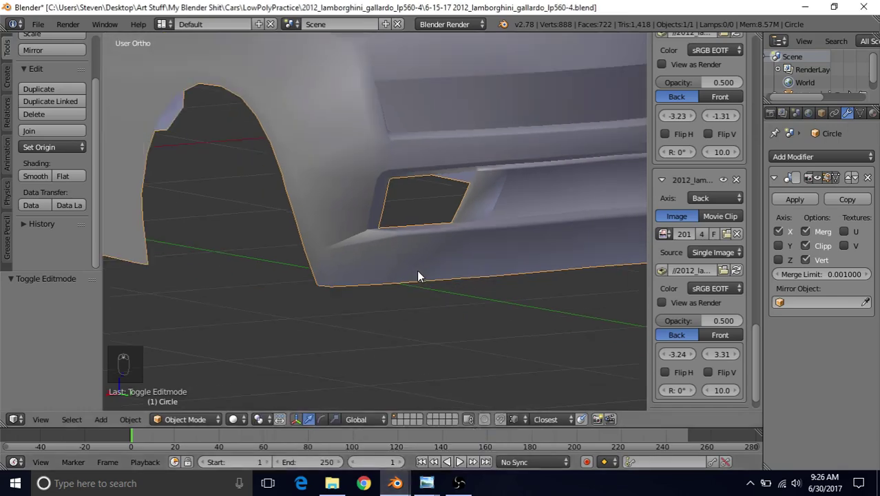
middle_click_drag(466, 252, 424, 399)
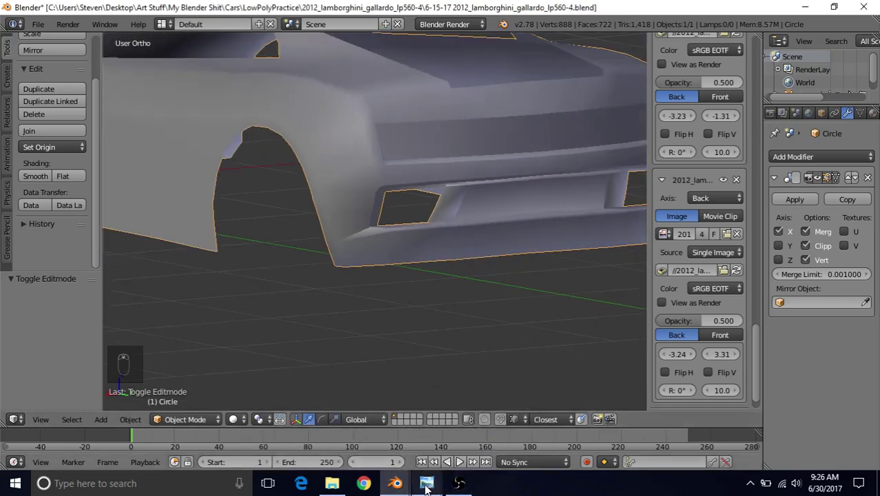
Compare the lower bumper corner with the white back1 reference photo and the finished practice6V2 model in the other Blender window
mouse_move(426, 484)
mouse_move(565, 430)
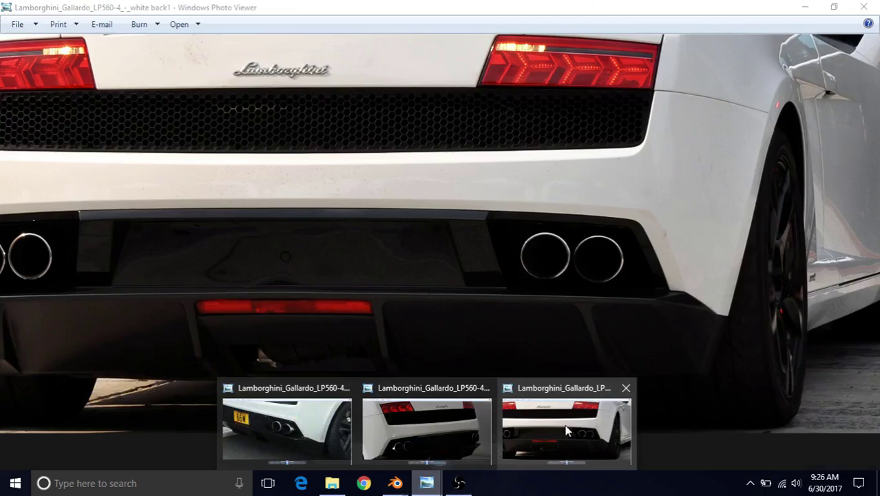
left_click(518, 432)
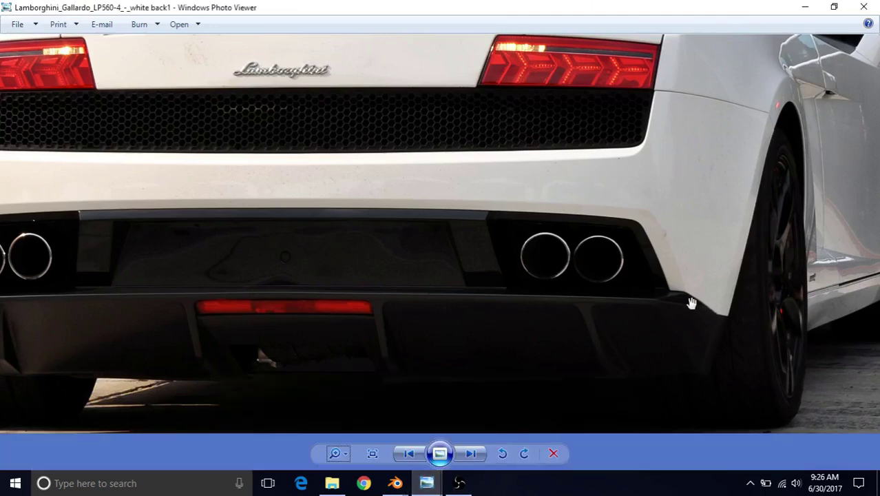
mouse_move(395, 483)
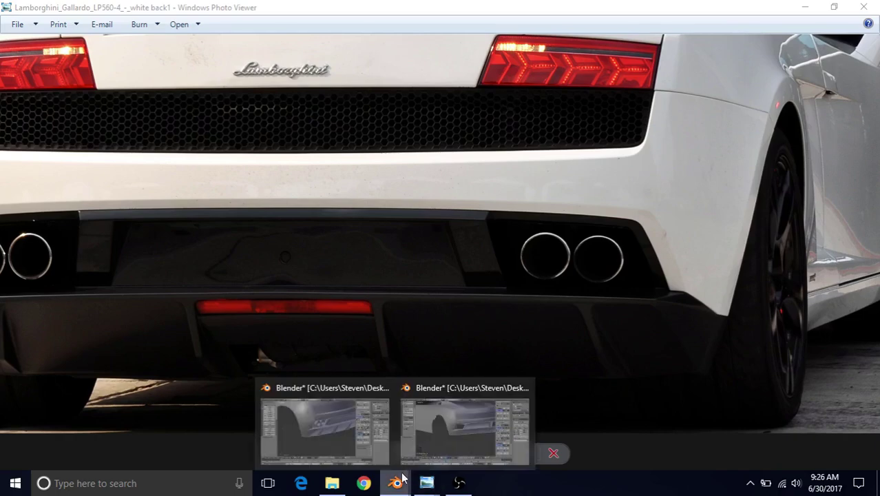
left_click(347, 435)
middle_click_drag(338, 230, 342, 247)
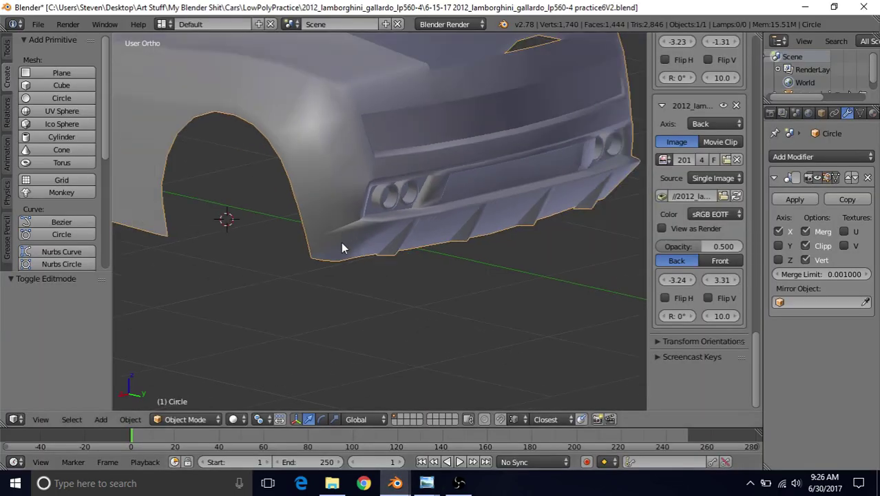
Examine the exhaust pipes and lower bumper on the finished practice6V2 model, and switch back to the working Gallardo model to compare its rear openings
middle_click_drag(432, 271, 435, 187)
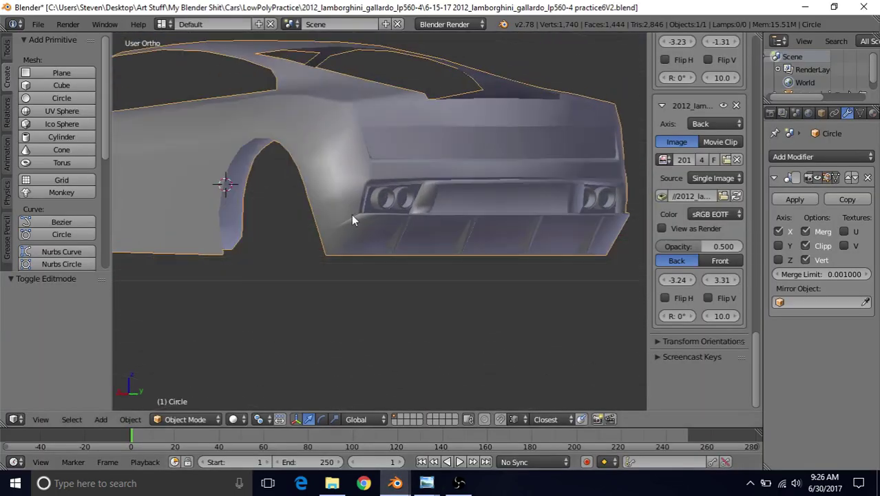
scroll(448, 218, "down", 2)
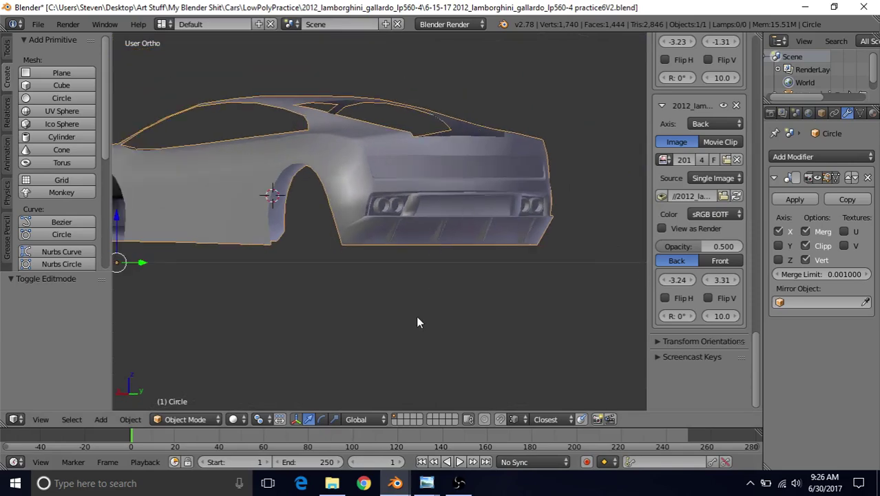
scroll(416, 322, "up", 5)
mouse_move(395, 482)
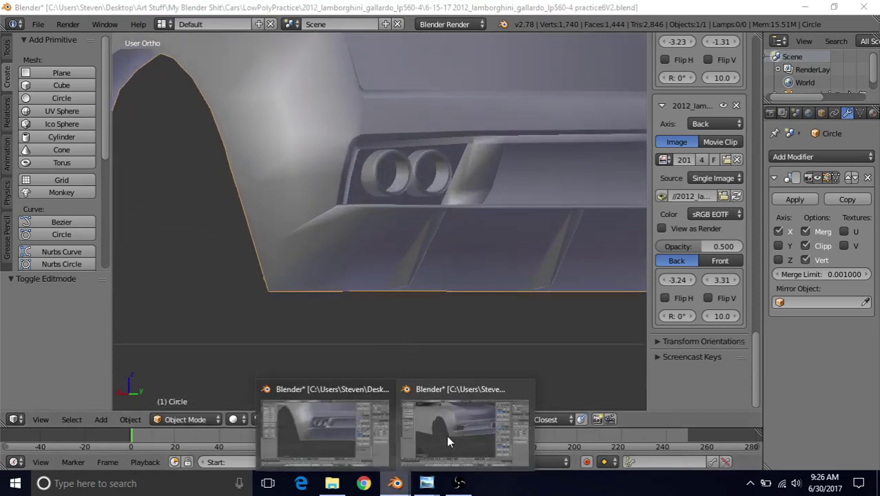
left_click(446, 435)
middle_click_drag(358, 236, 427, 192)
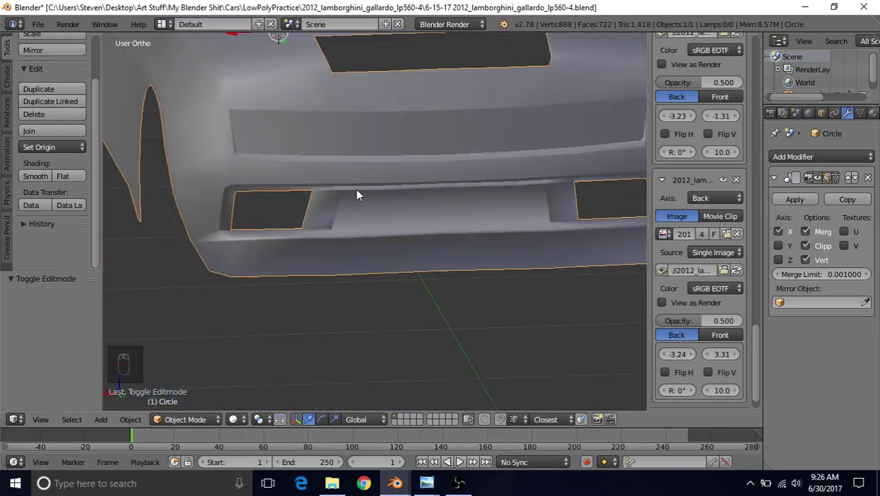
middle_click_drag(298, 227, 403, 226, "shift")
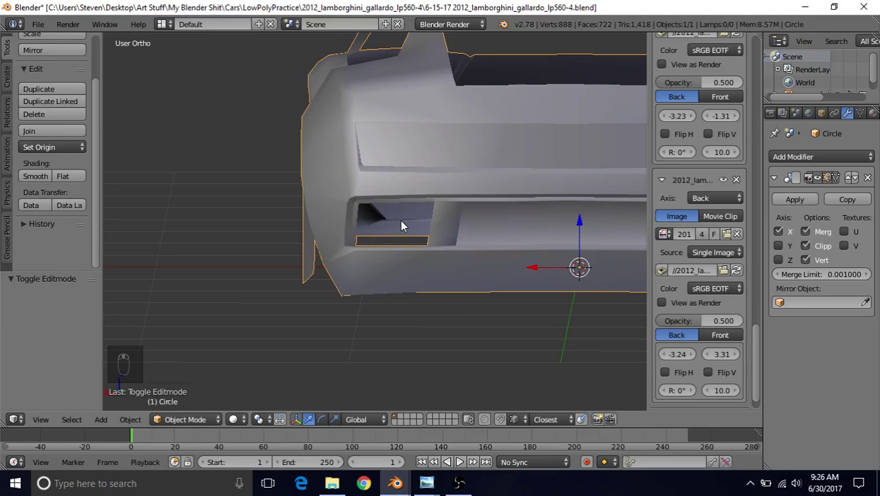
In Edit Mode from the back view, add a 16-vertex circle with radius 1 and rotate it 90° about the X axis
key("ctrl+KP_1")
key("Tab")
scroll(392, 233, "up", 1)
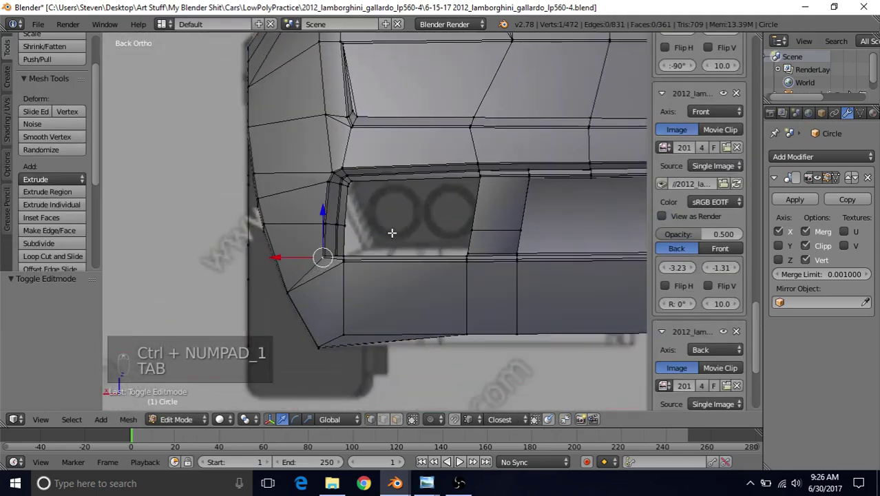
middle_click_drag(369, 217, 287, 250, "shift")
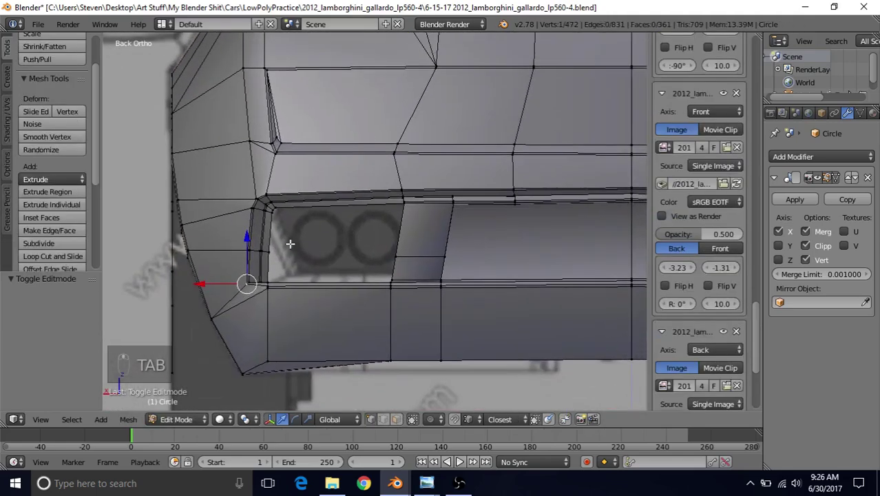
scroll(320, 253, "down", 6)
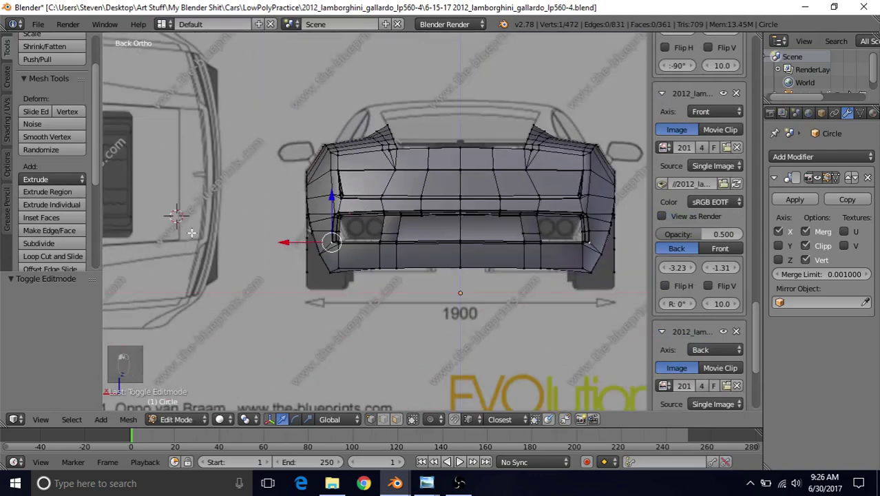
left_click(8, 77)
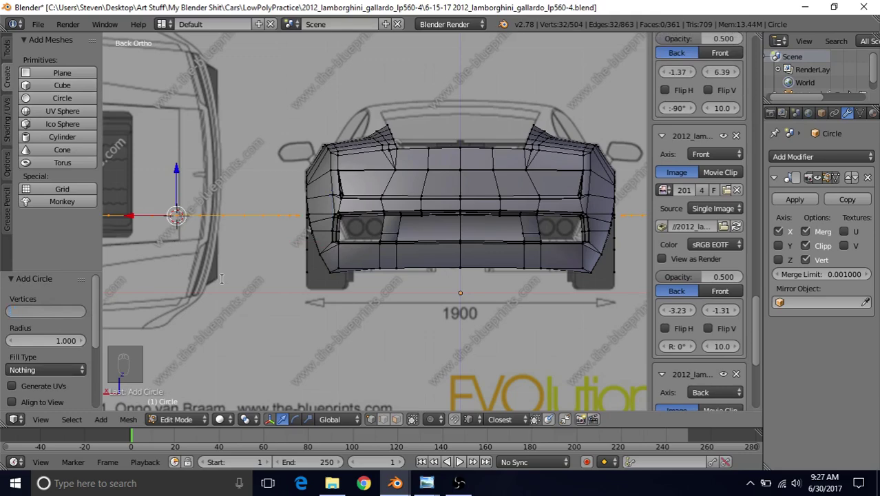
key("Return")
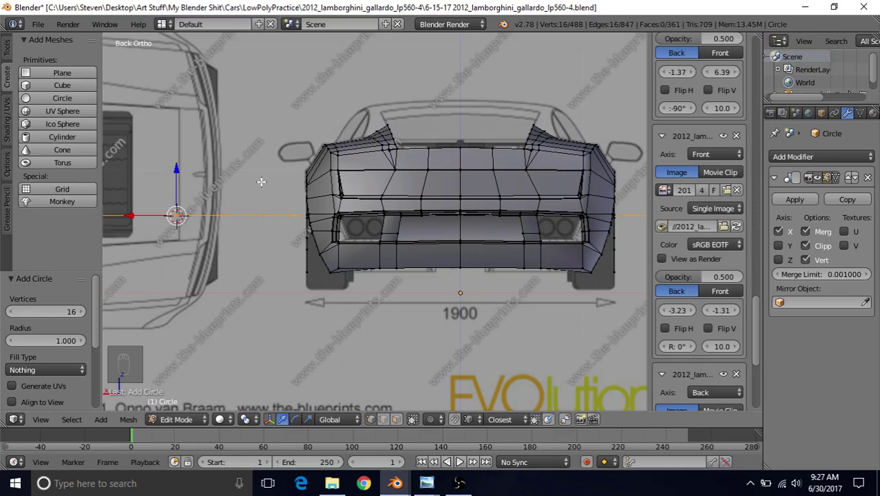
left_click(34, 312)
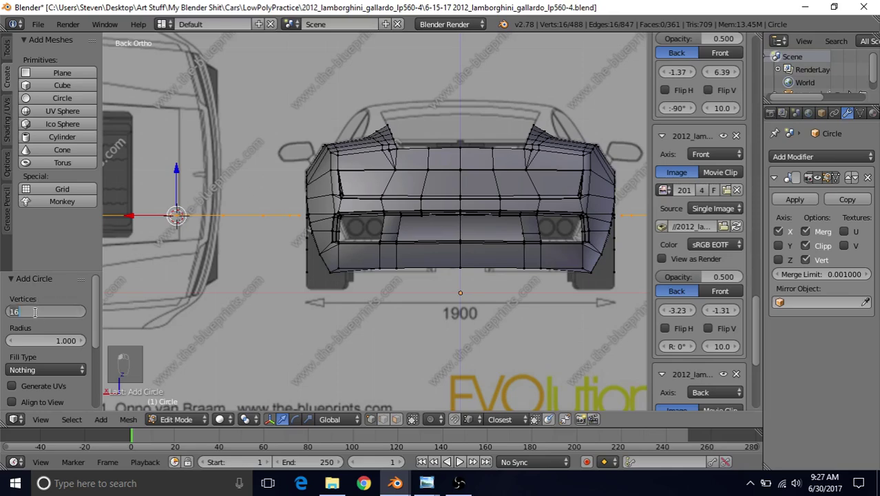
key("Return")
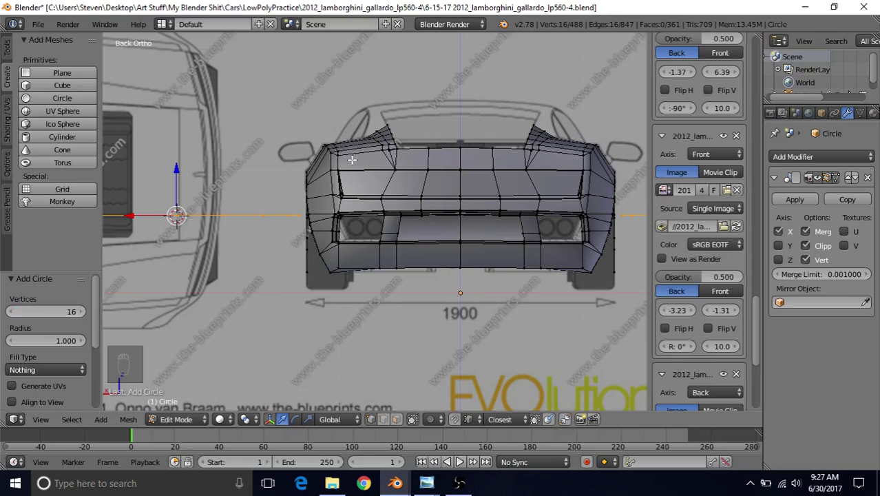
key("r")
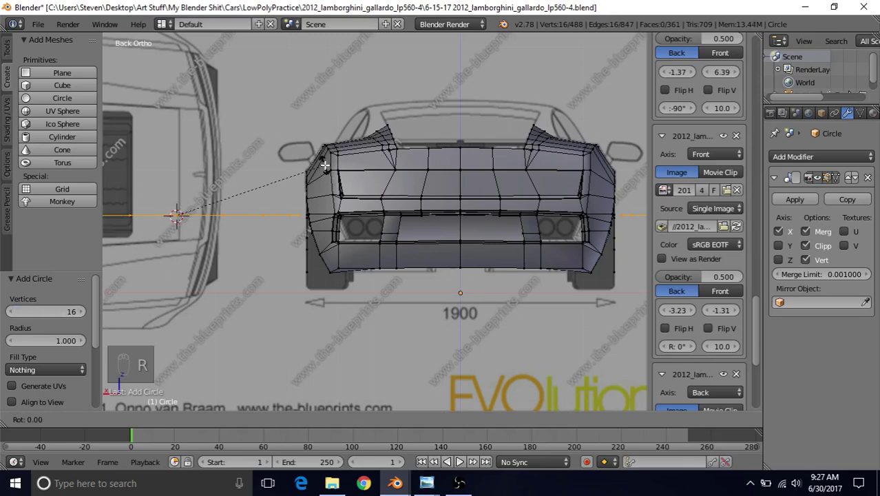
key("Return")
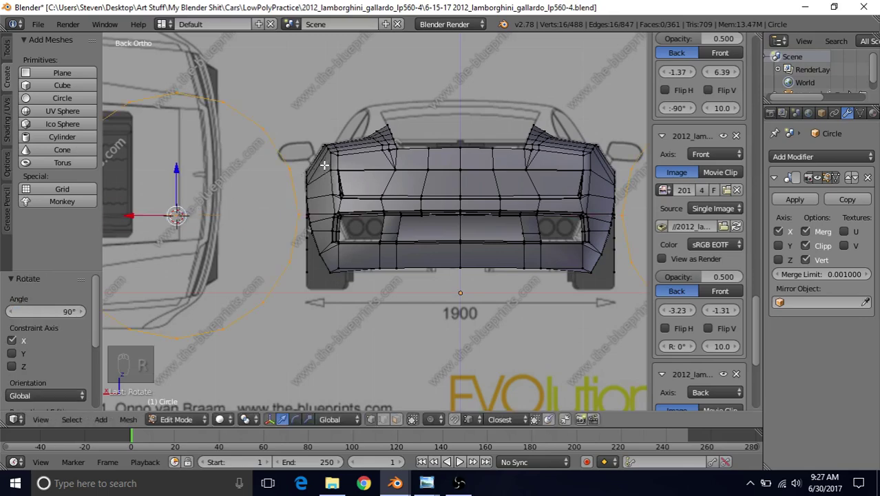
Scale the circle down to 0.1 and move it over the outermost exhaust pipe in the back blueprint
key("g")
left_click(361, 150)
key("s")
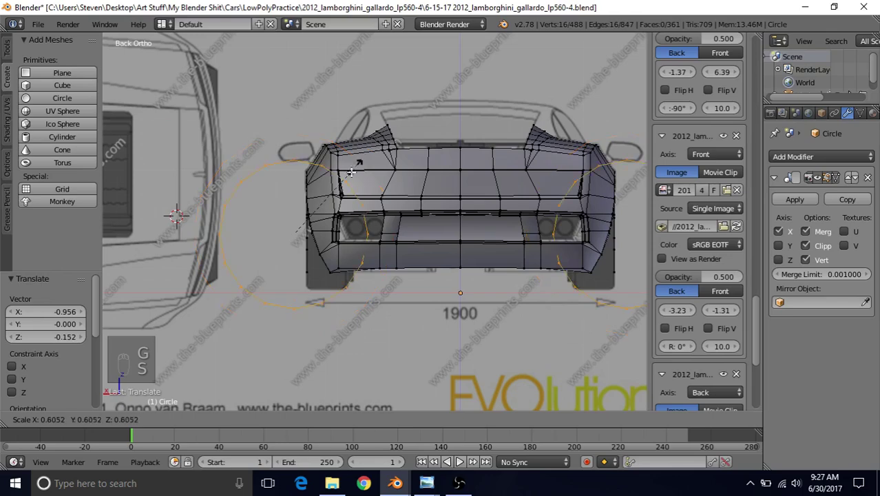
left_click(301, 223)
key("g")
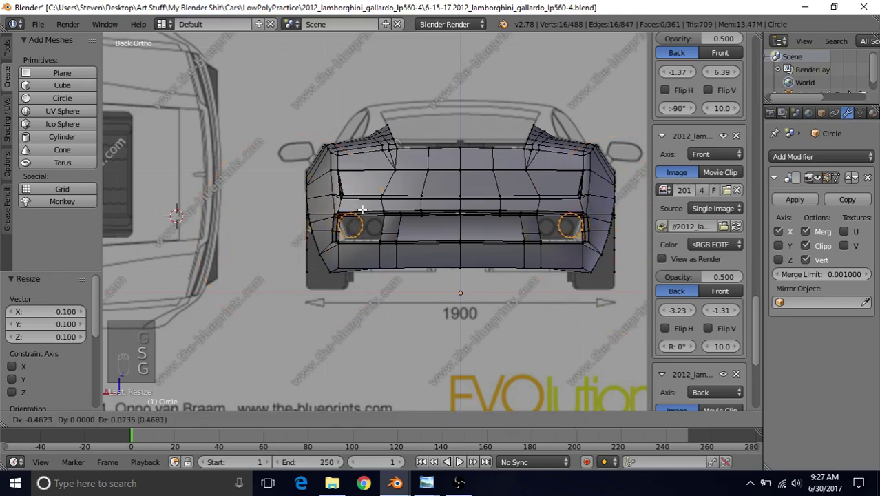
left_click(366, 213)
Fine-tune the circle's size and position until it matches the outer rim of the blueprint's outermost exhaust pipe
scroll(367, 212, "up", 7)
key("s")
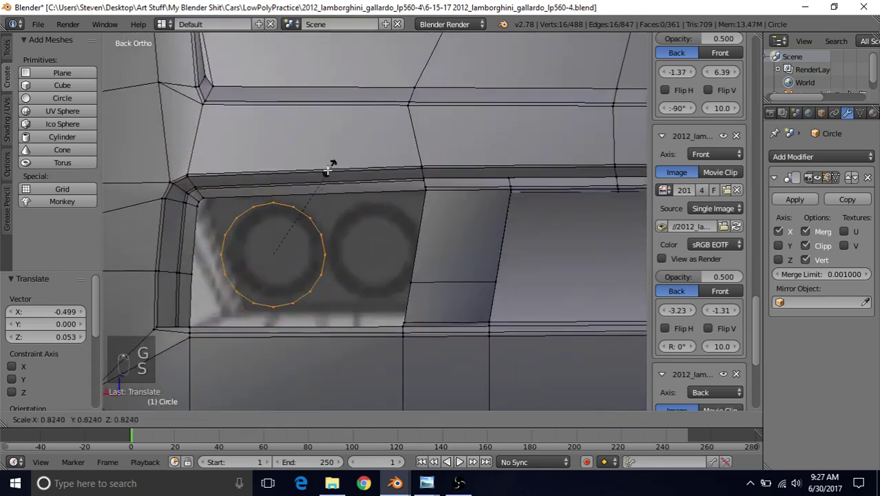
left_click(324, 173)
key("g")
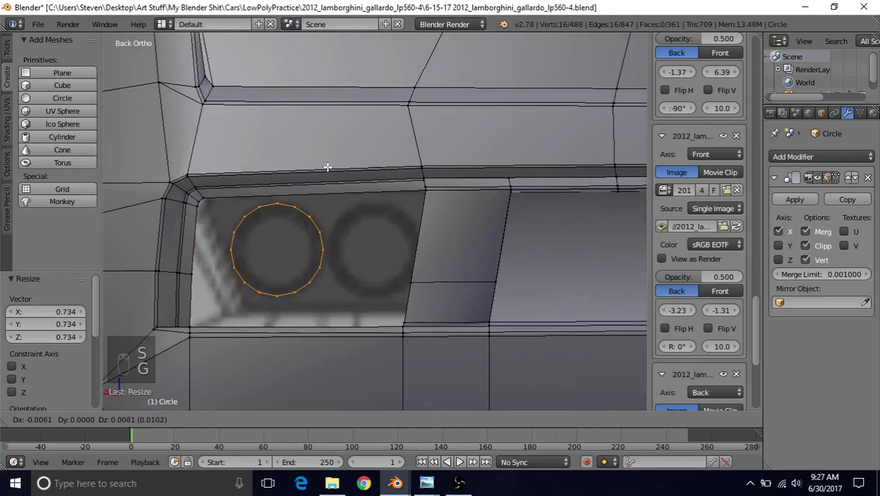
left_click(328, 167)
key("s")
left_click(331, 162)
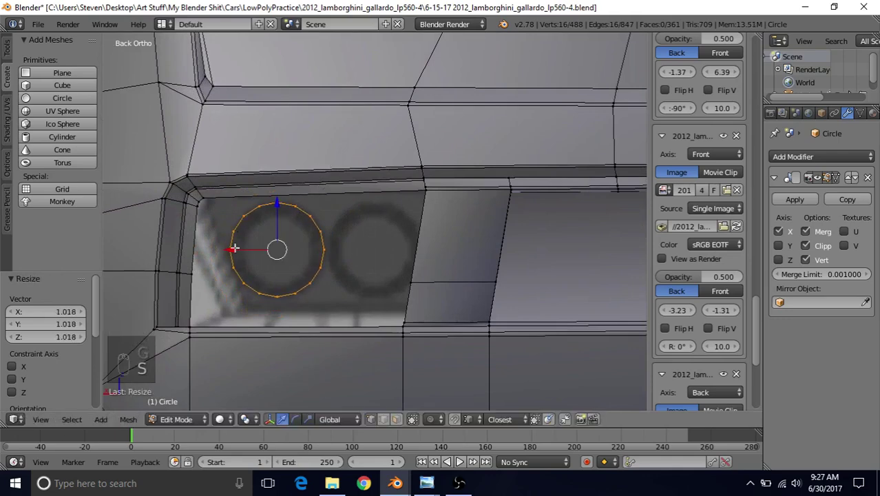
key("s")
left_click(341, 182)
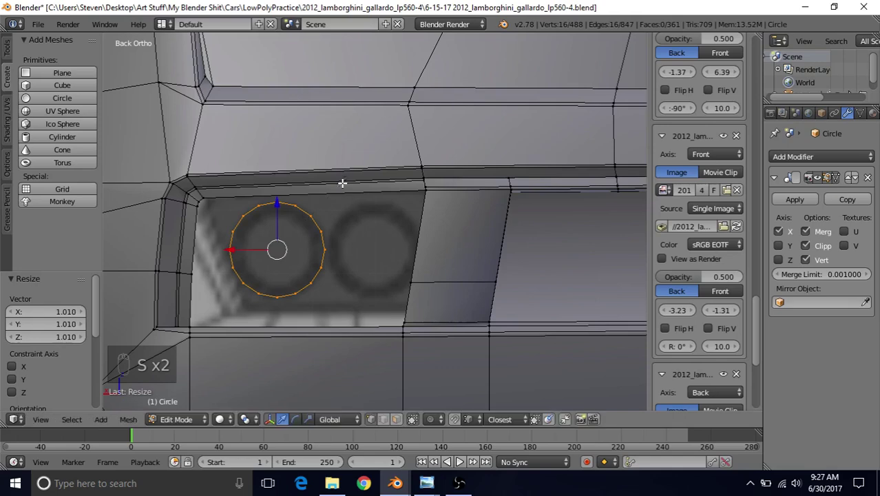
Extrude the circle in place and scale the new ring by 0.733 and 1.060 to match the pipe's inner rim in the blueprint
middle_click_drag(351, 217, 389, 204, "shift")
scroll(368, 234, "up", 1)
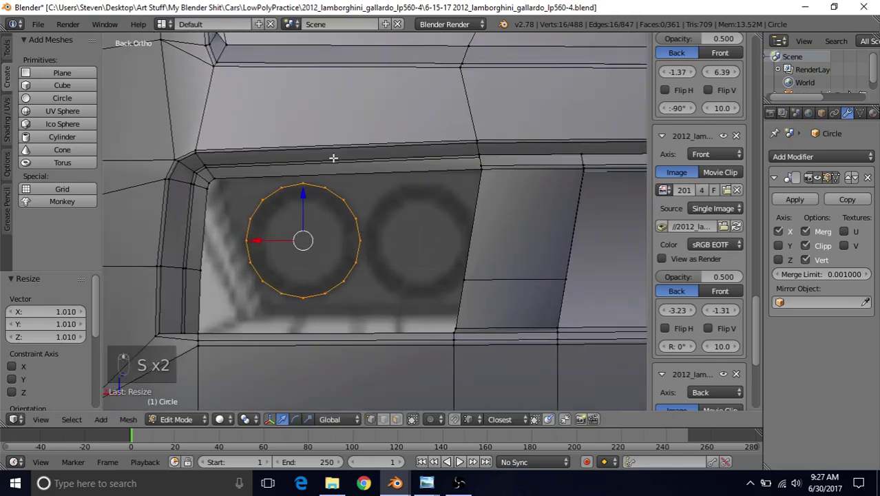
key("e")
key("Escape")
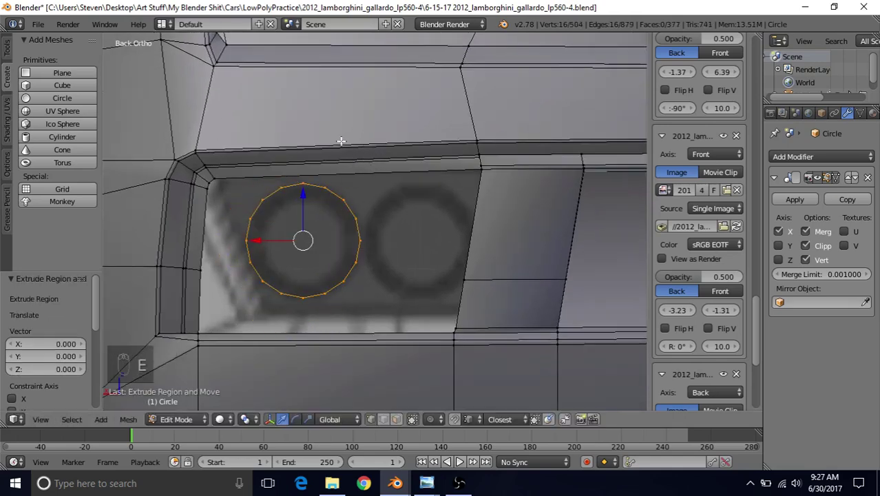
key("s")
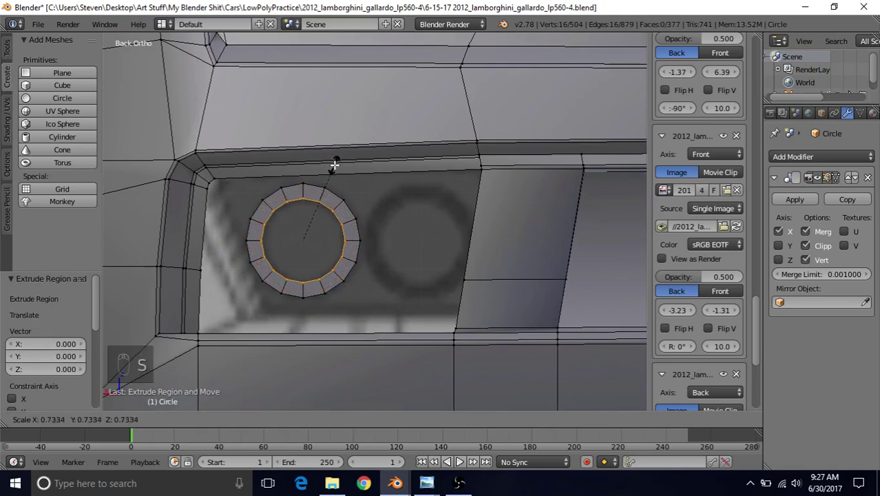
left_click(334, 163)
scroll(336, 192, "up", 2)
key("s")
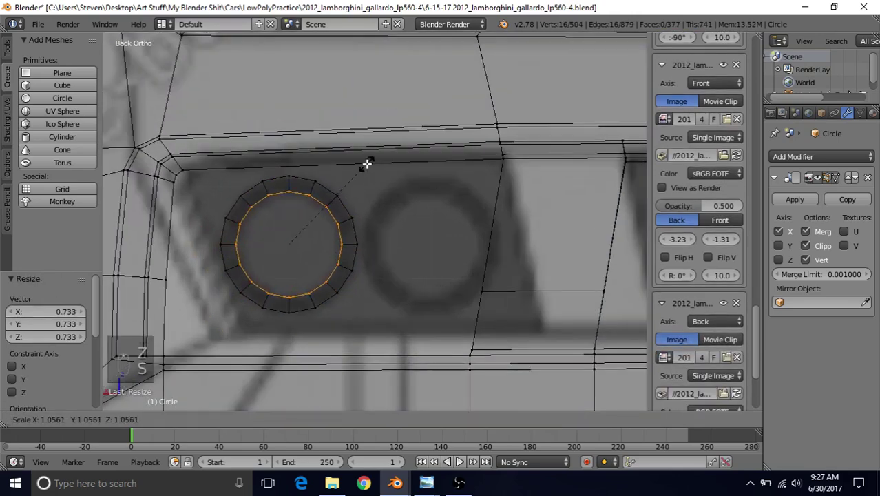
left_click(367, 163)
scroll(364, 170, "up", 2)
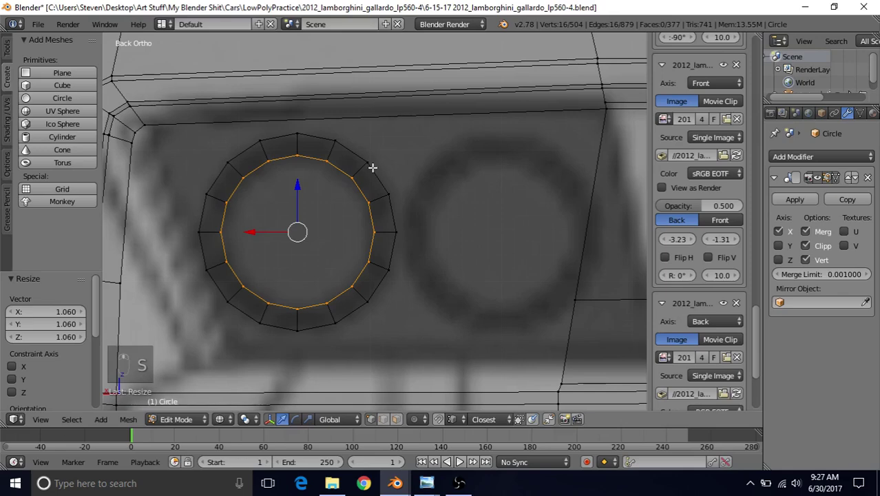
Extrude the inner ring in place and scale the new loop by 0.969 and 1.003 to form a thin supporting edge
key("e")
right_click(375, 158)
key("s")
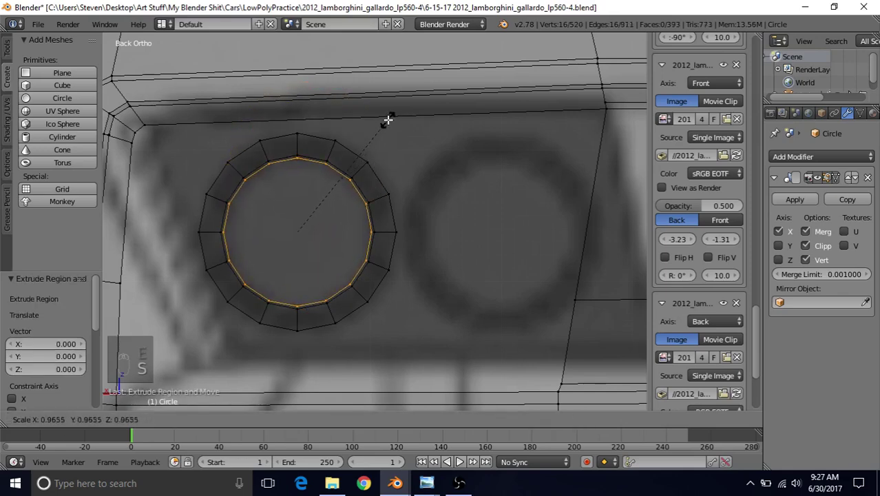
left_click(387, 123)
scroll(348, 175, "up", 2)
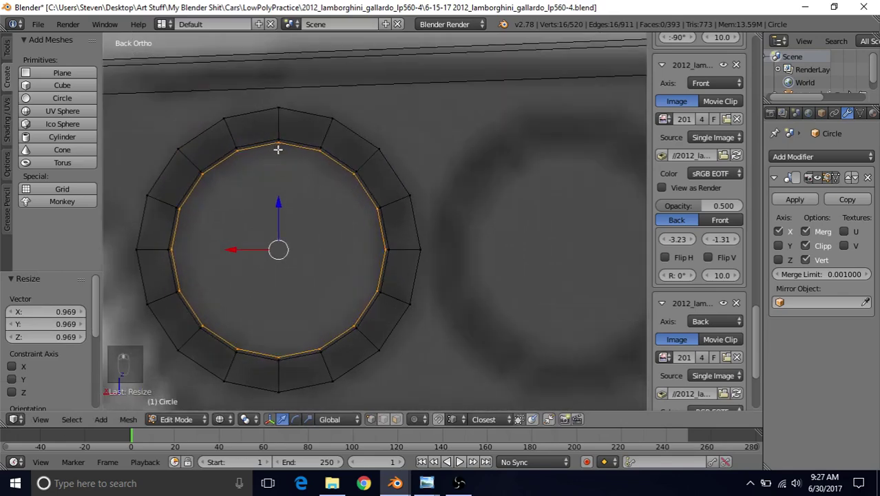
key("s")
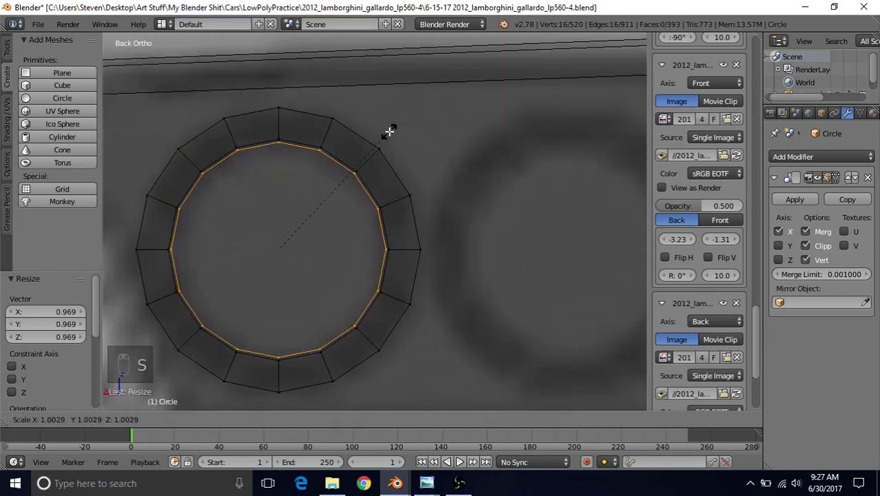
left_click(389, 131)
Add the outer loop to the inner loop's selection and extrude both about 0.25 units along Y into the car as pipe walls
scroll(360, 211, "down", 3)
middle_click_drag(345, 250, 361, 231, "shift")
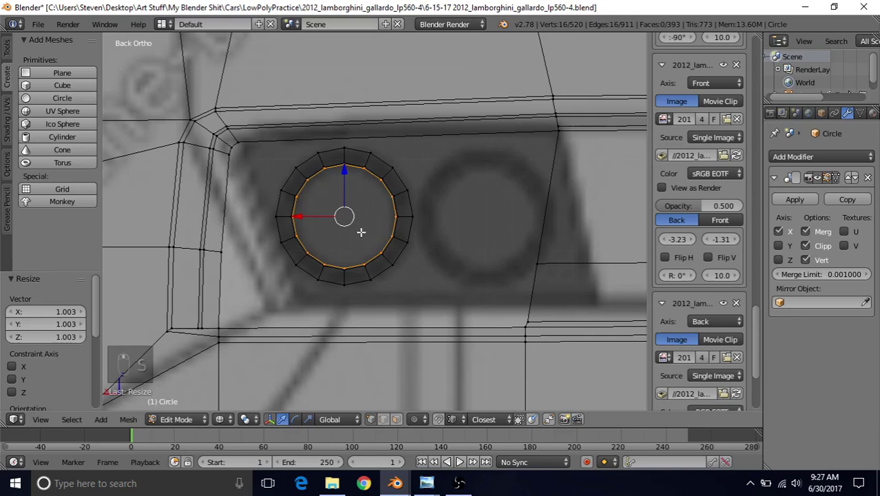
left_click(384, 158, "alt+shift")
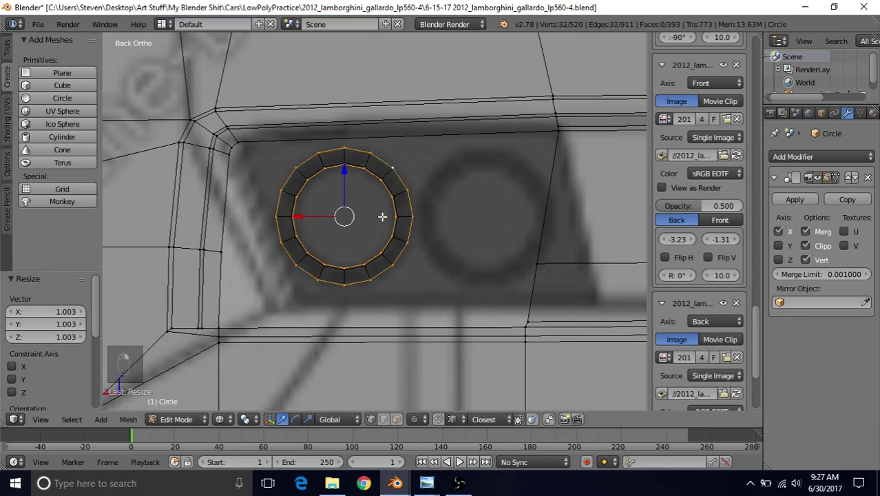
middle_click_drag(417, 285, 381, 235)
key("e")
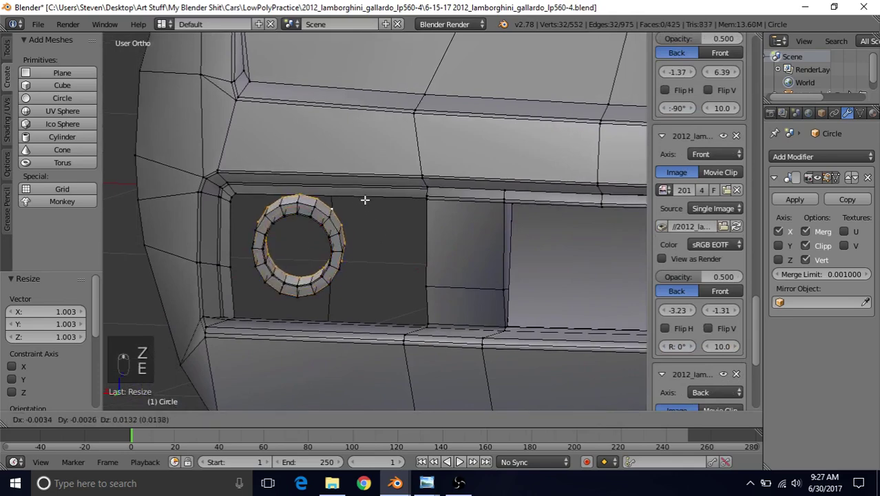
right_click(354, 193)
key("e")
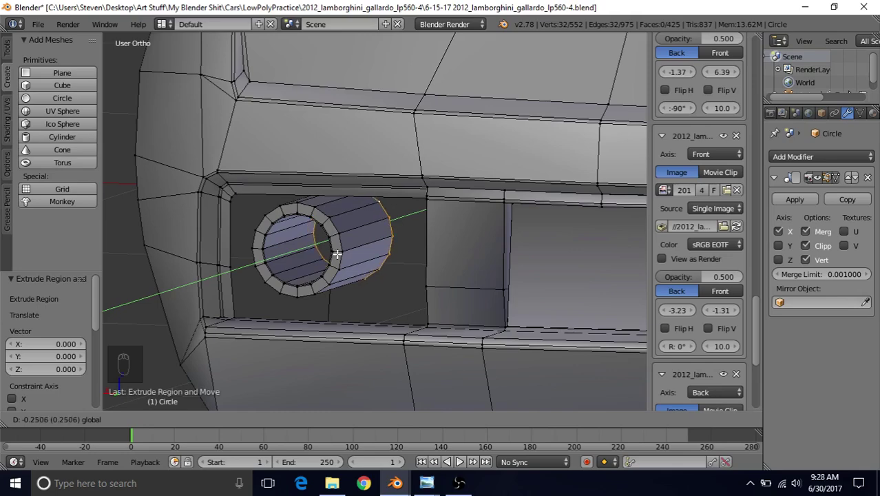
left_click(337, 254)
Apply smooth shading to the body in Object Mode and inspect the exhaust pipe's shading up close
key("Tab")
scroll(335, 276, "down", 3)
left_click(8, 47)
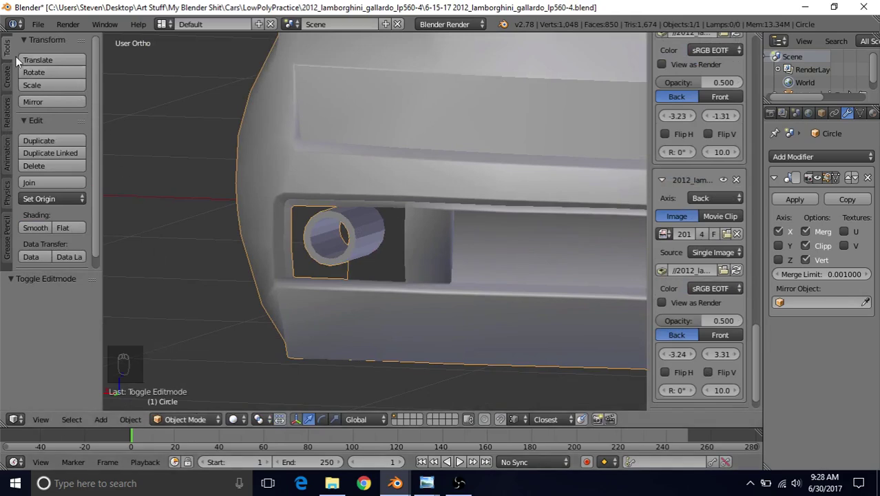
left_click(35, 227)
mouse_move(252, 273)
middle_mouse_down()
mouse_move(341, 197)
mouse_move(372, 188)
mouse_move(421, 195)
middle_mouse_up()
scroll(421, 195, "up", 4)
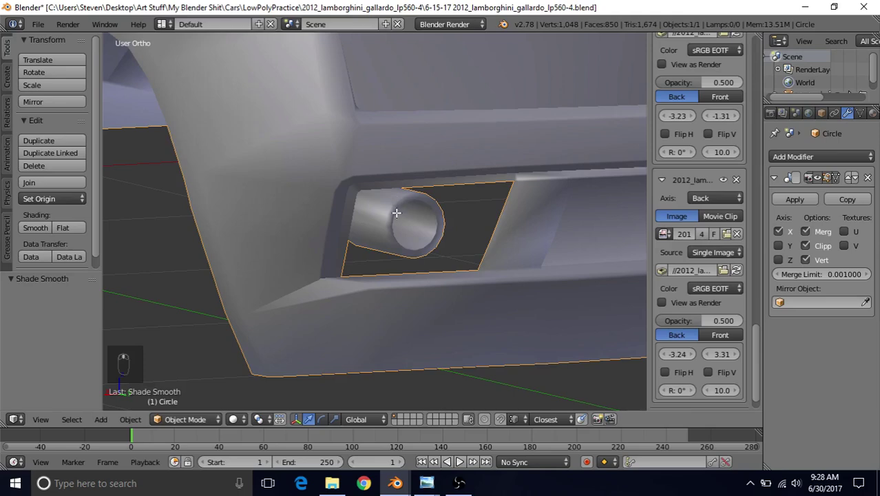
Add a loop cut around the exhaust pipe's outer wall and slide it close to the rim at about 0.90
key("Tab")
scroll(465, 234, "up", 2)
scroll(465, 234, "up", 1)
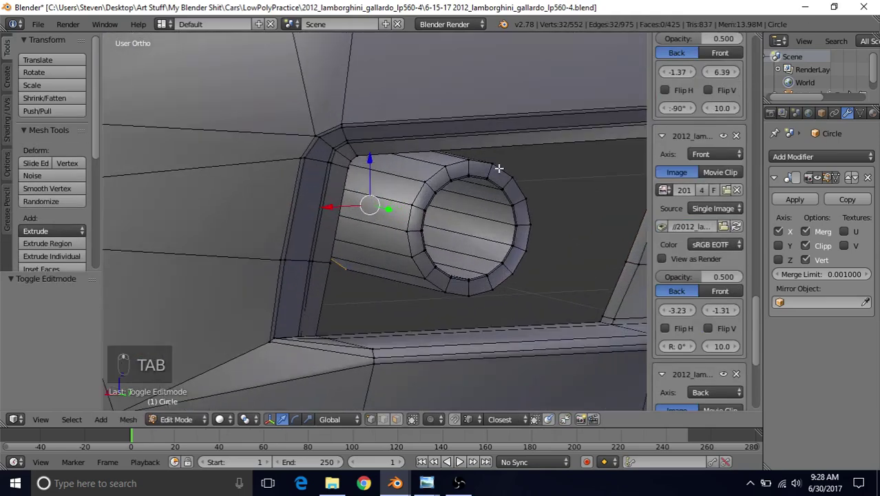
key("ctrl+r")
left_click(393, 183)
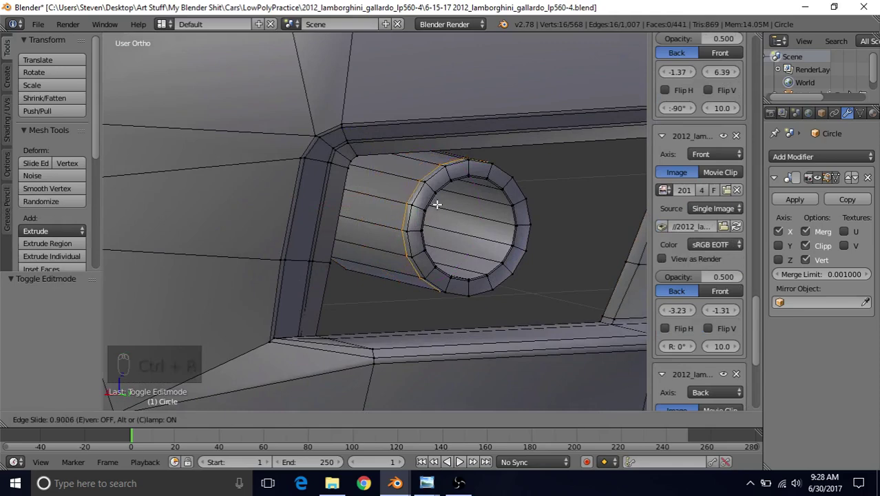
left_click(437, 206)
scroll(437, 206, "down", 3)
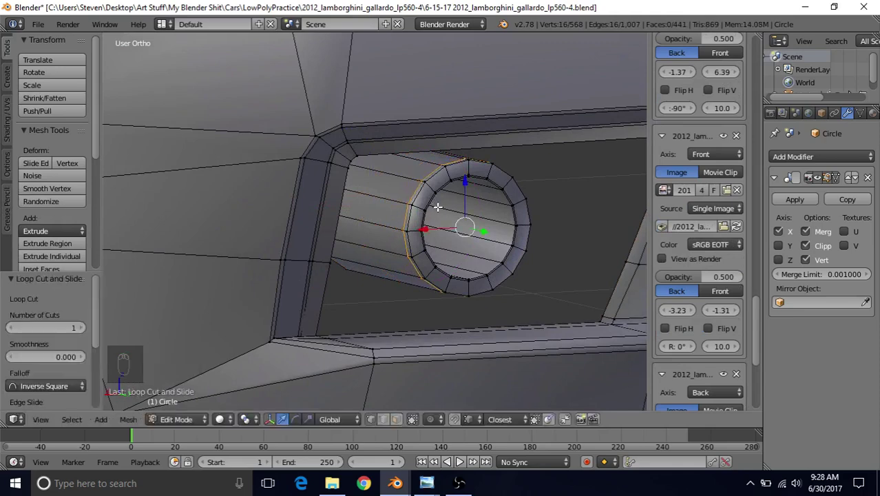
Edge-slide the outer wall's support loop to adjust its distance from the rim and check the smooth shading in Object Mode
key("Tab")
key("Tab")
scroll(404, 194, "up", 4)
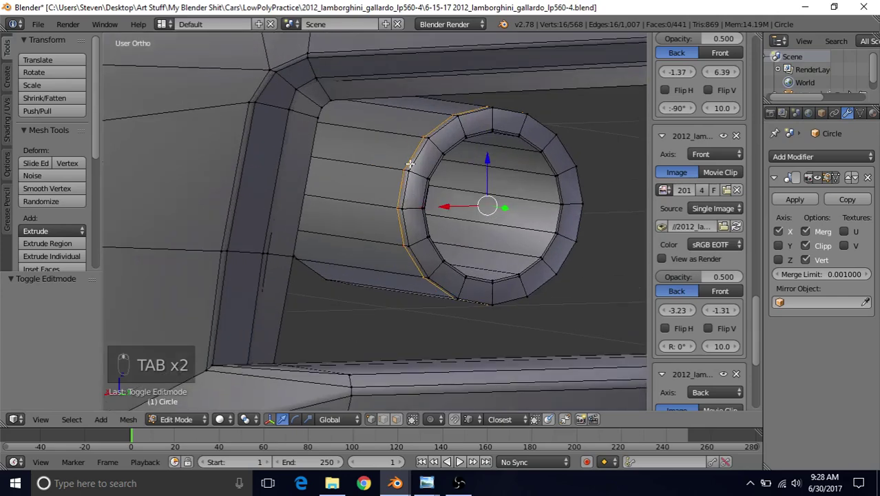
key("g")
key("g")
left_click(410, 142)
key("Tab")
scroll(403, 228, "down", 6)
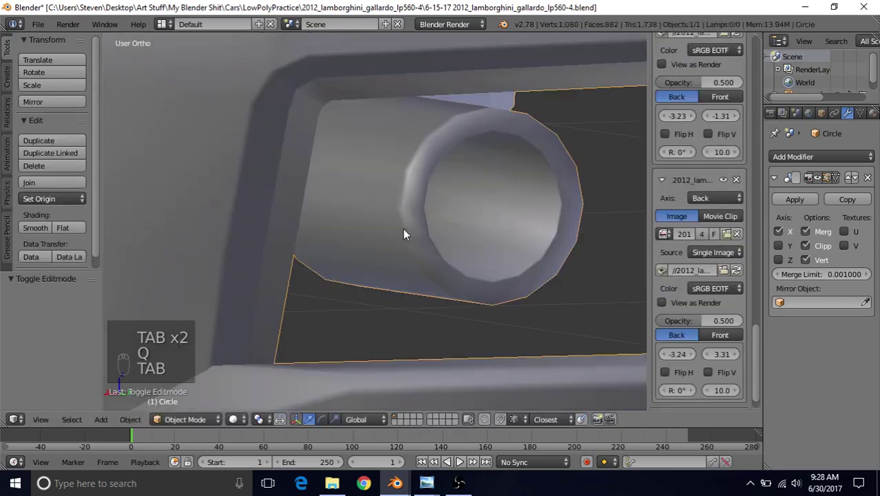
scroll(347, 196, "up", 4)
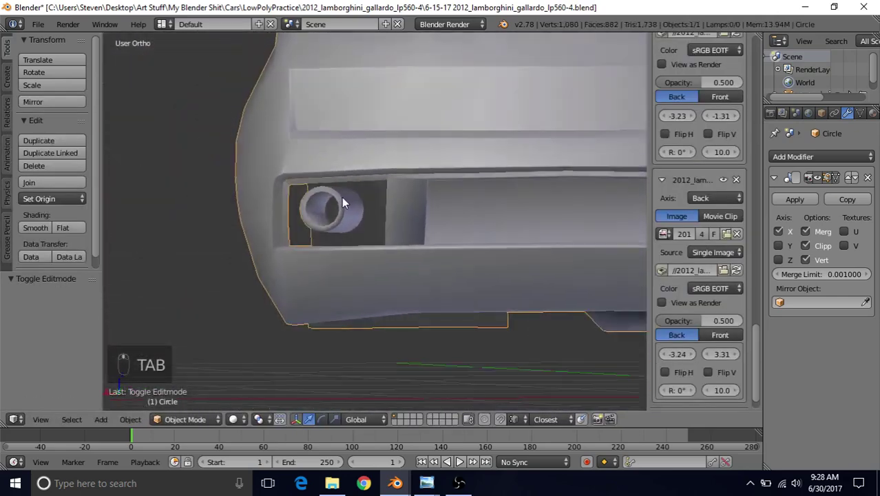
Add a loop cut around the pipe's inner wall, slide it to about 0.973 beside the rim, and inspect the shading
key("Tab")
middle_click_drag(333, 205, 428, 232, "shift")
scroll(385, 220, "up", 4)
scroll(416, 203, "up", 3)
key("ctrl+r")
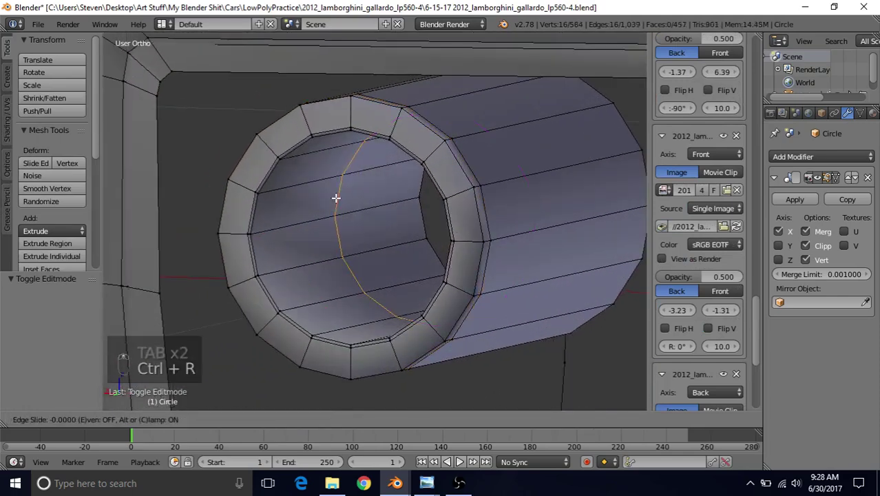
left_click(338, 196)
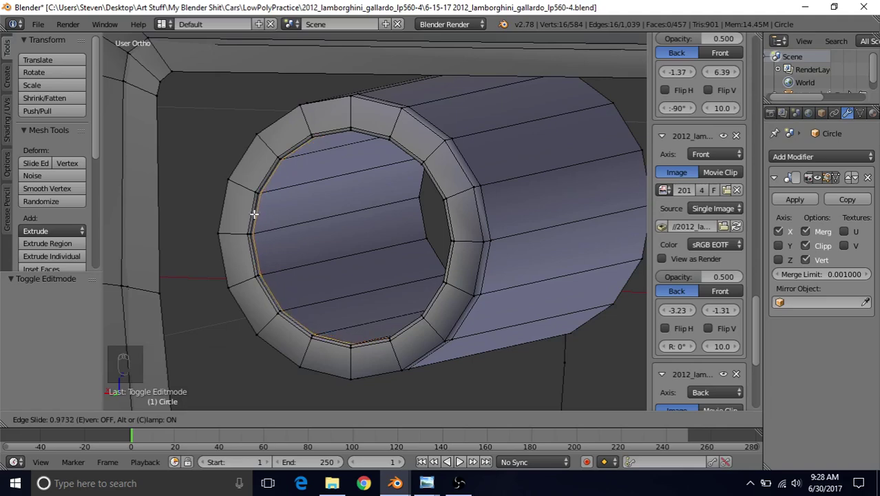
left_click(255, 214)
key("Tab")
scroll(282, 265, "down", 6)
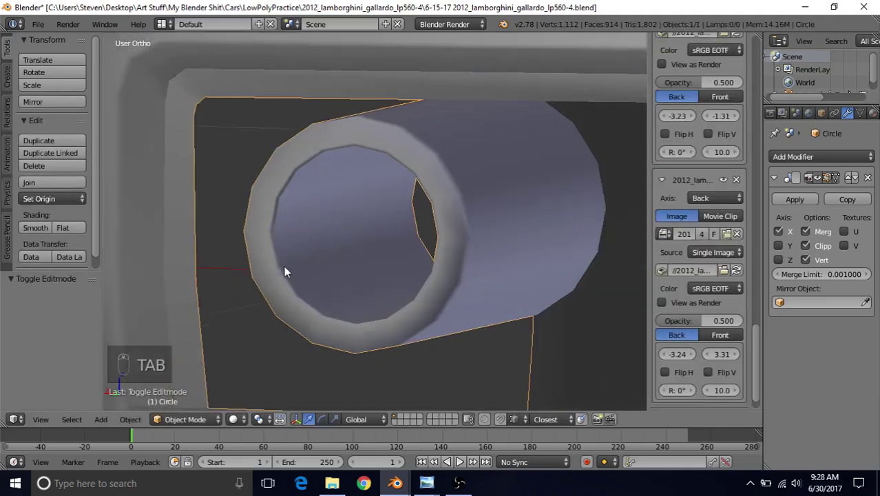
middle_click_drag(404, 176, 356, 206)
scroll(365, 237, "up", 4)
scroll(410, 199, "down", 2)
Edge-slide the inner wall's support loop by about -0.033, deeper into the pipe, and check it in Object Mode
key("Tab")
scroll(362, 212, "up", 3)
scroll(356, 196, "up", 4)
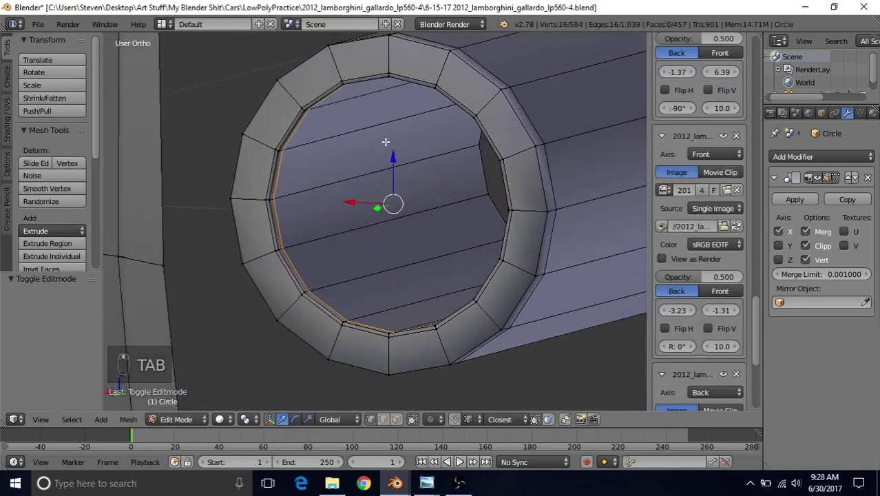
key("q")
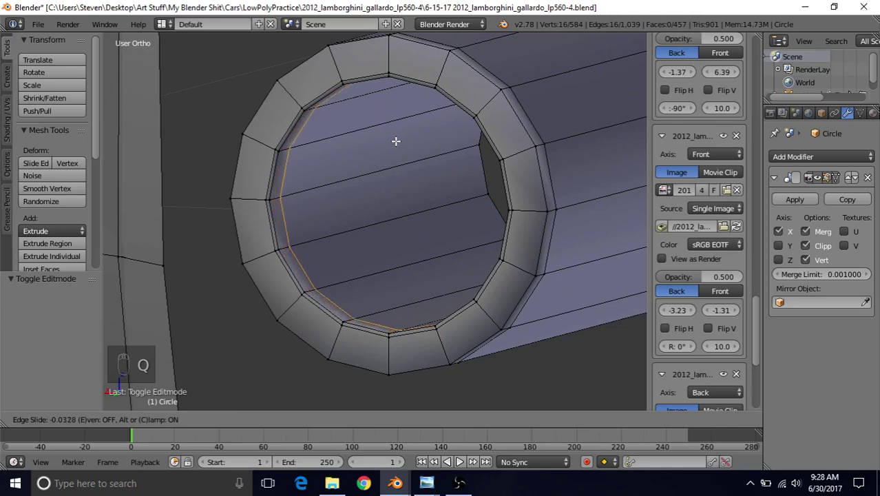
left_click(396, 141)
key("Tab")
scroll(359, 202, "down", 5)
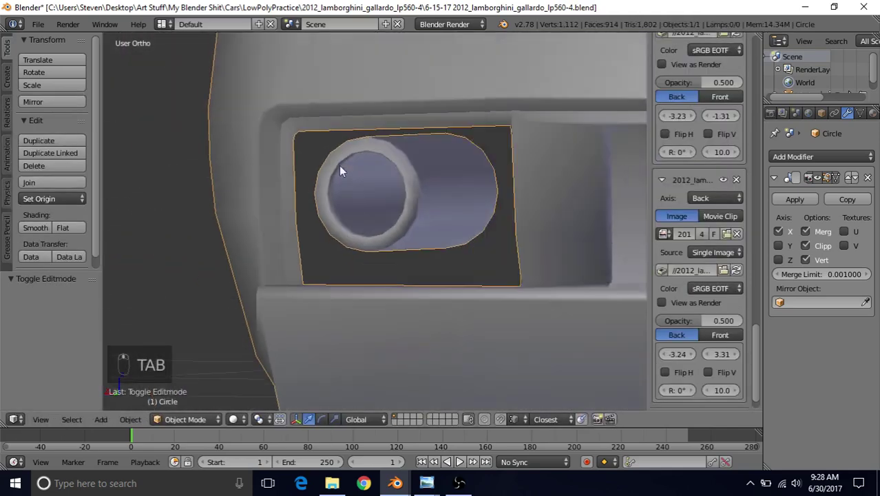
Edge-slide the inner support loop further into the pipe by a factor of -0.056 and review the shading
scroll(334, 166, "up", 5)
key("Tab")
key("q")
left_click(344, 125)
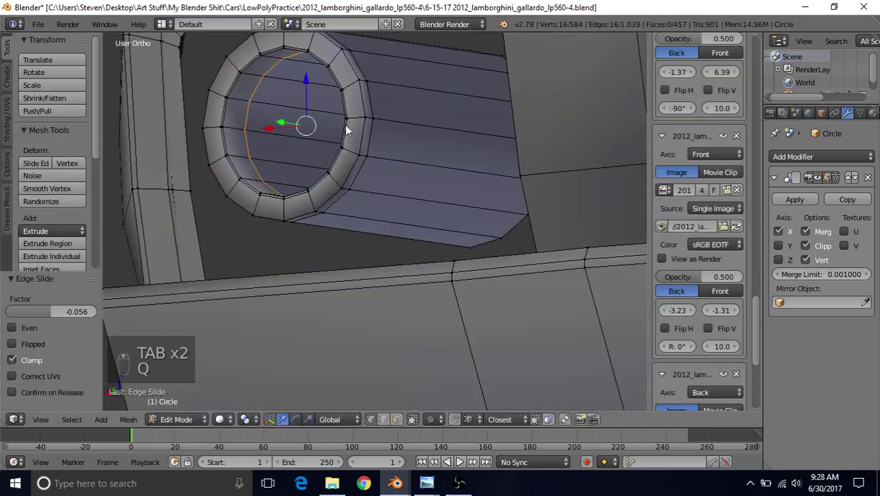
key("Tab")
scroll(309, 161, "down", 4)
left_click(130, 419)
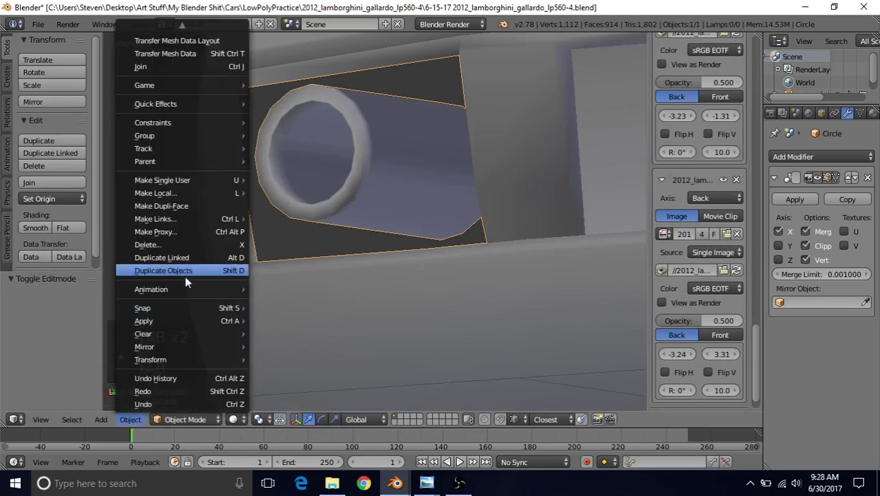
key("Tab")
left_click(124, 419)
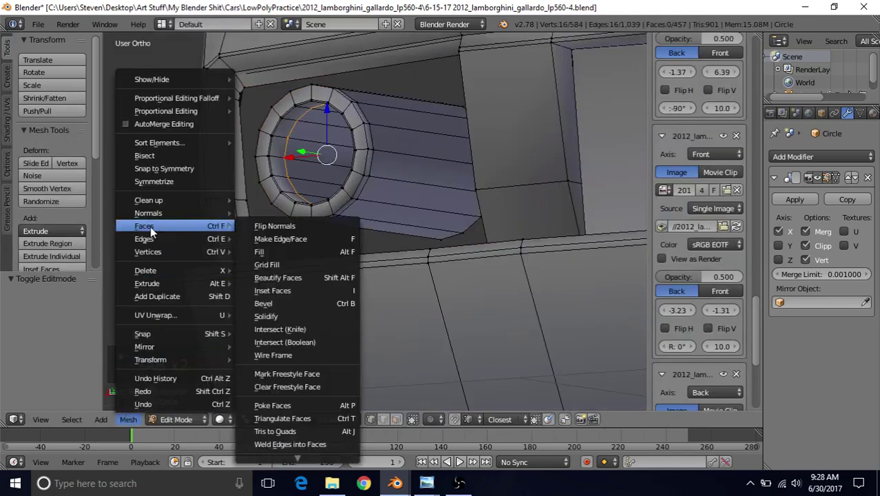
mouse_move(151, 238)
mouse_move(296, 460)
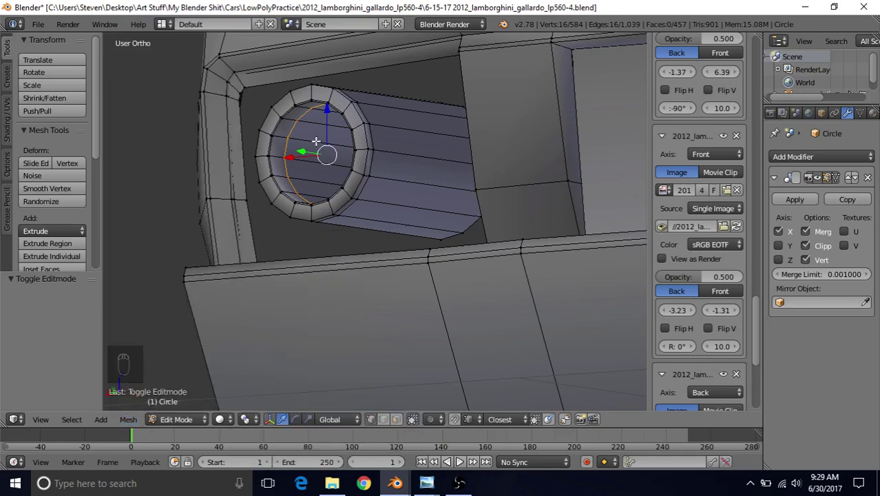
Readjust the inner support loop with two more edge slides, checking the pipe's smooth shading in Object Mode after each
key("q")
left_click(288, 123)
key("Tab")
scroll(317, 166, "down", 2)
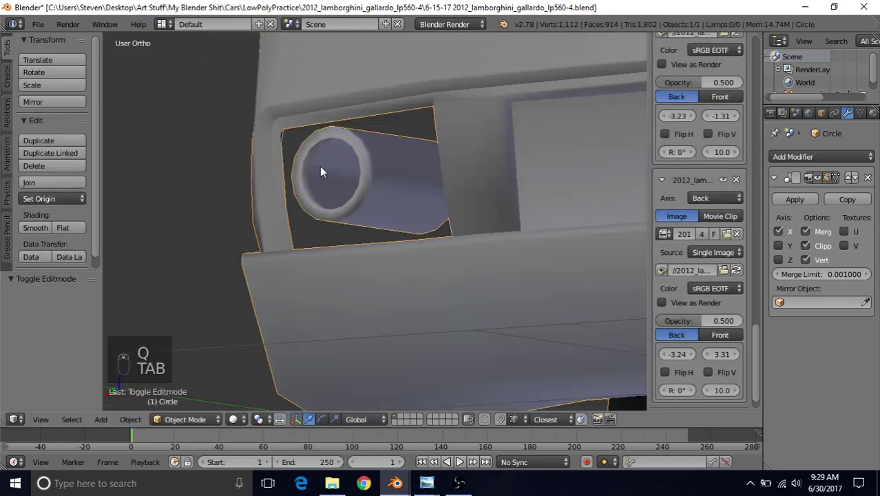
middle_click_drag(319, 166, 287, 191)
key("Tab")
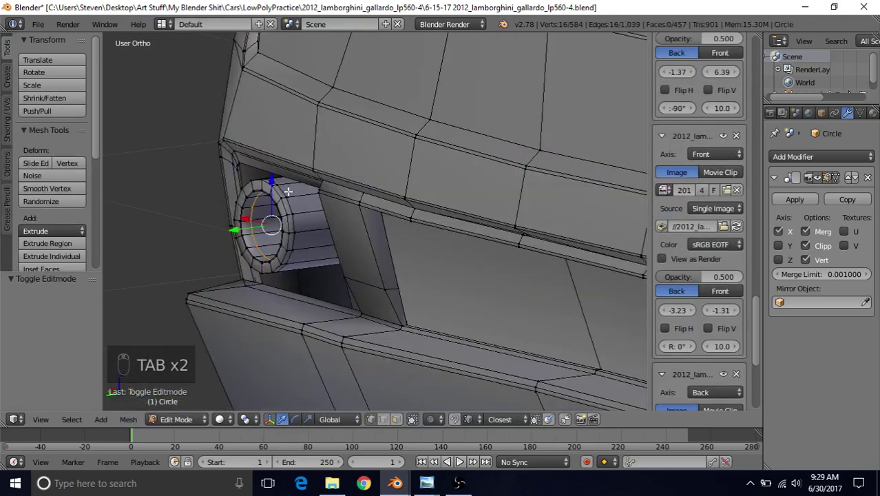
key("q")
left_click(246, 208)
key("Tab")
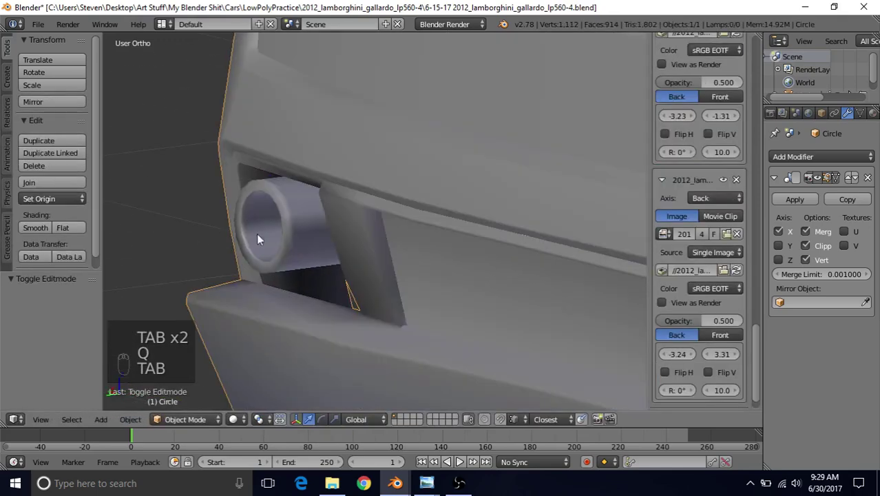
scroll(275, 267, "down", 5)
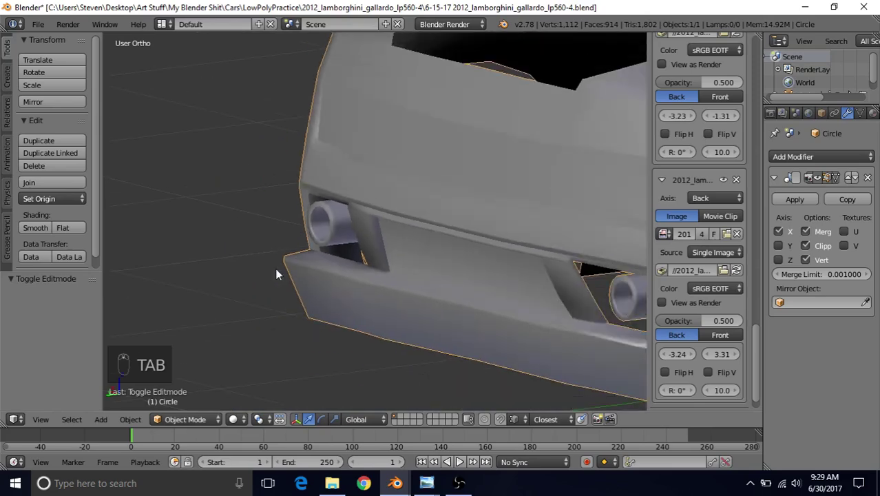
middle_click_drag(275, 268, 428, 198)
scroll(412, 196, "up", 3)
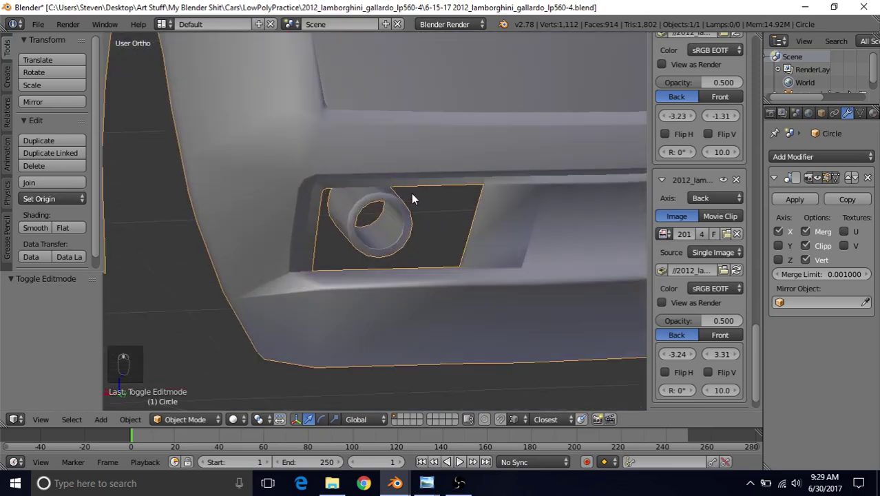
Duplicate the entire linked exhaust pipe and move the copy -0.155 along X onto the second pipe in the back blueprint
key("ctrl+KP_1")
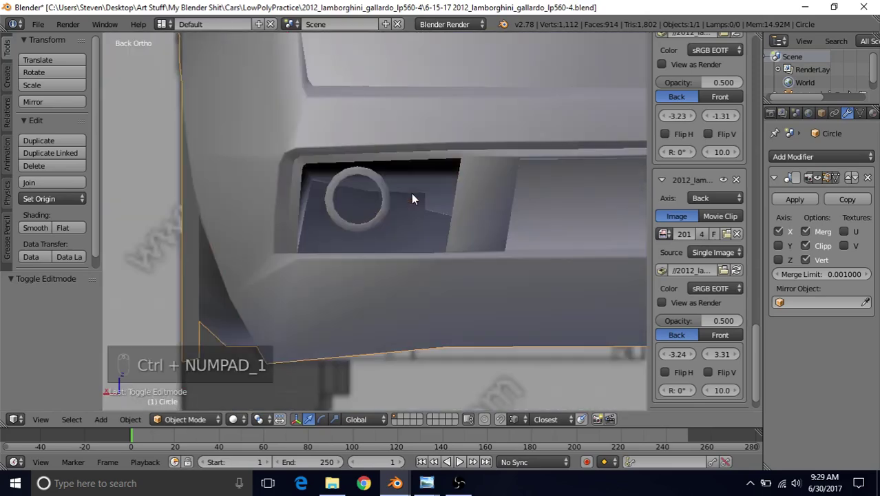
key("Tab")
key("z")
scroll(409, 190, "up", 3)
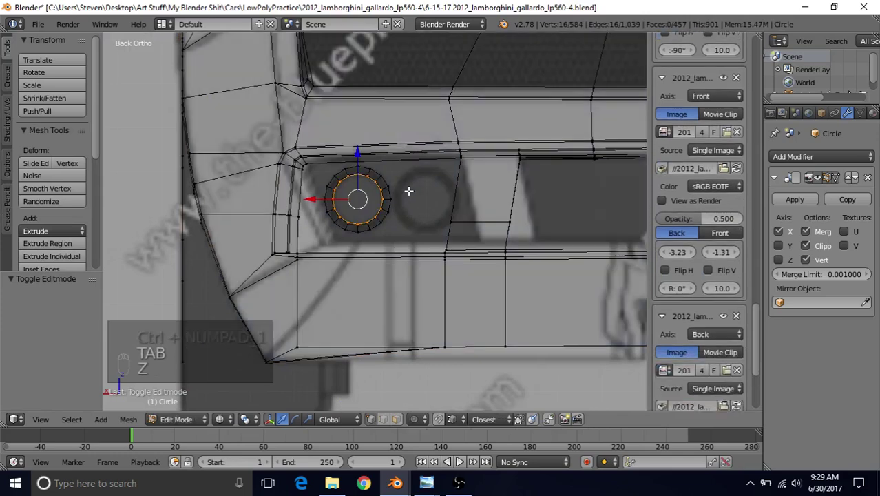
left_click(72, 419)
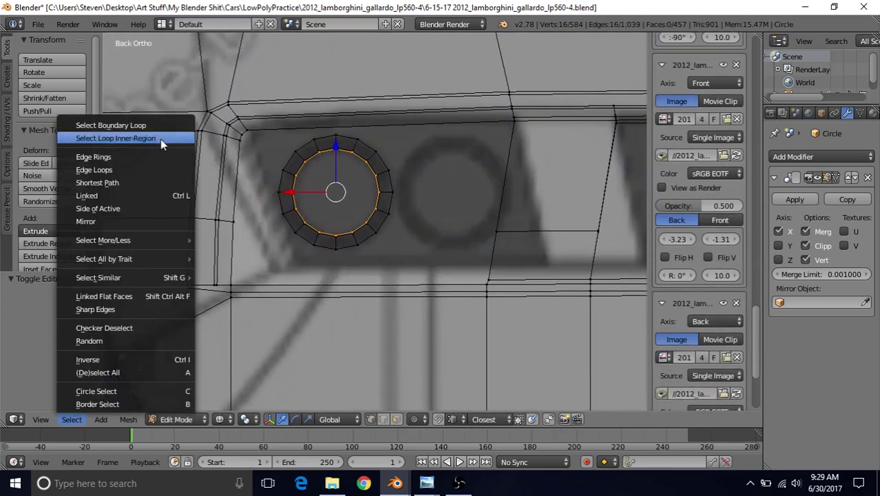
left_click(132, 195)
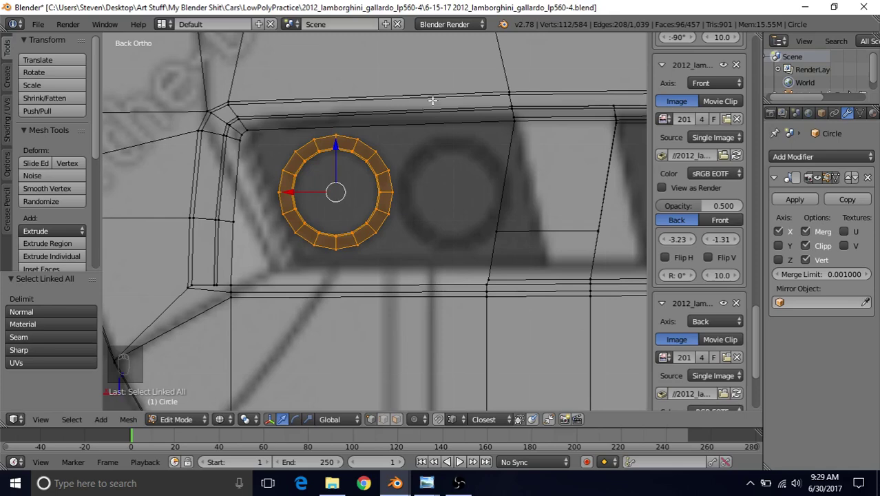
key("shift+d")
right_click(434, 128)
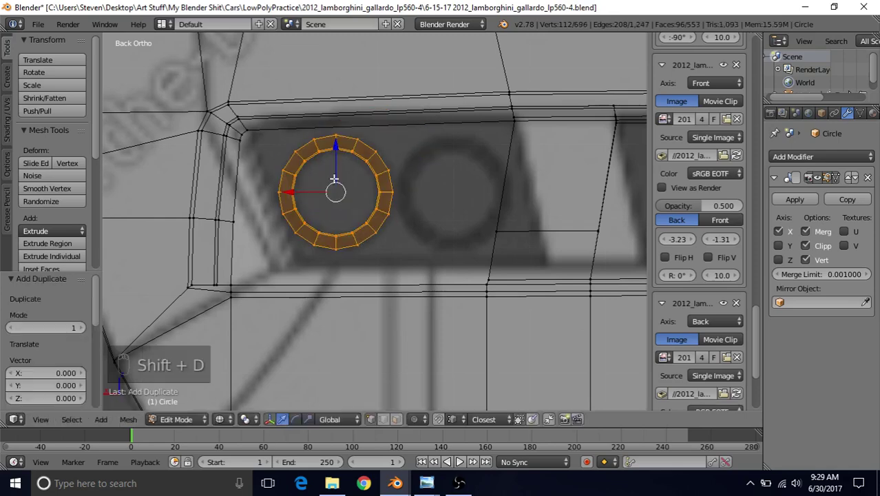
left_click_drag(288, 195, 406, 185)
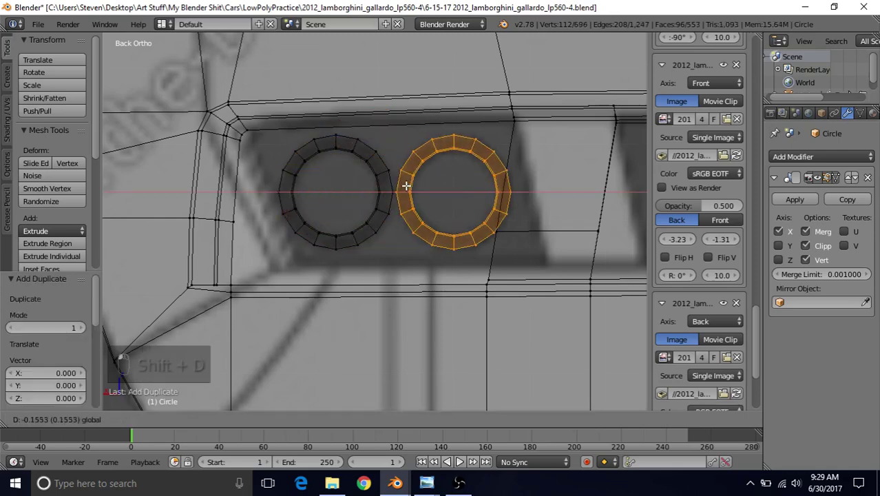
left_click(406, 184)
key("z")
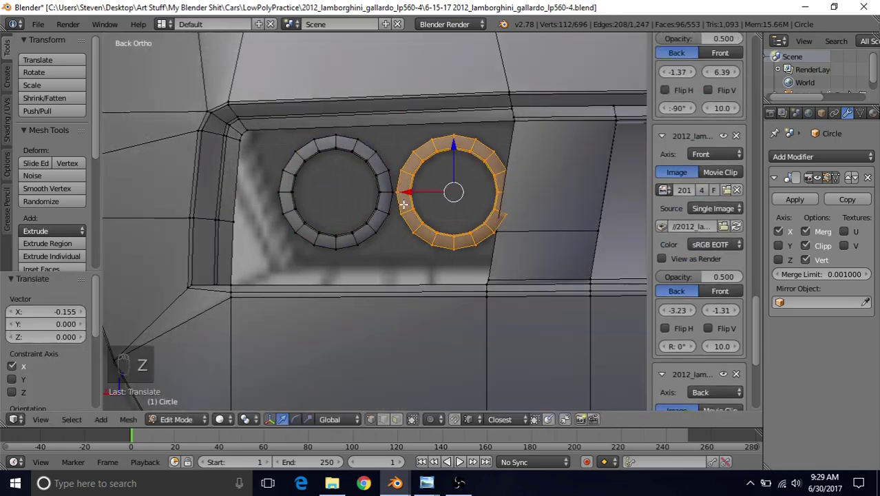
Compare the duplicated pipe with the back blueprint and examine how both pipes sit inside the exhaust opening
key("z")
middle_click_drag(484, 195, 389, 185, "shift")
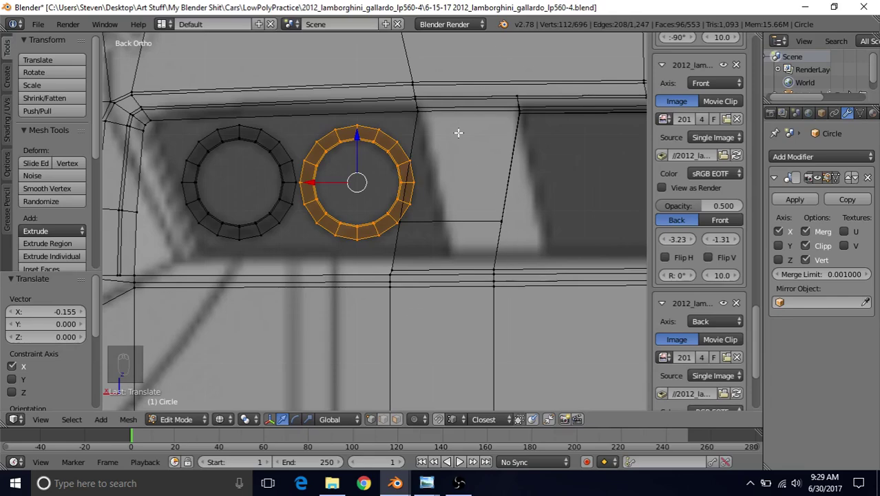
key("z")
scroll(388, 230, "down", 1)
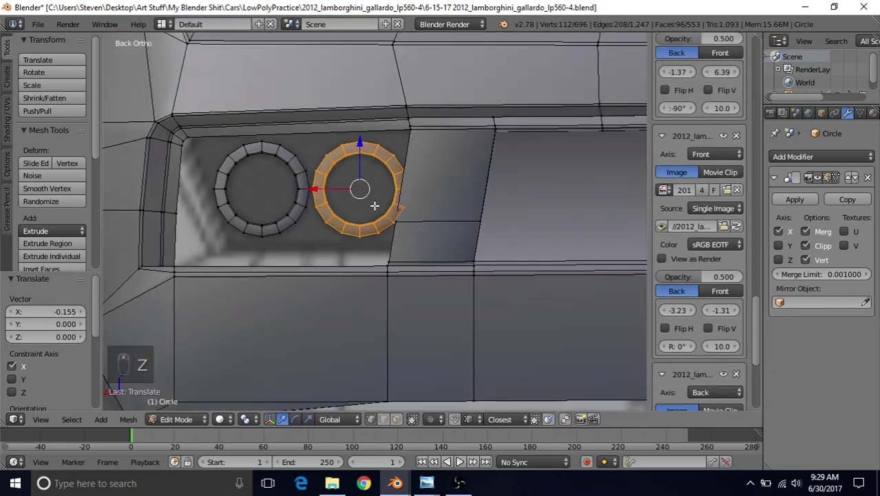
key("Tab")
middle_click_drag(373, 207, 473, 166)
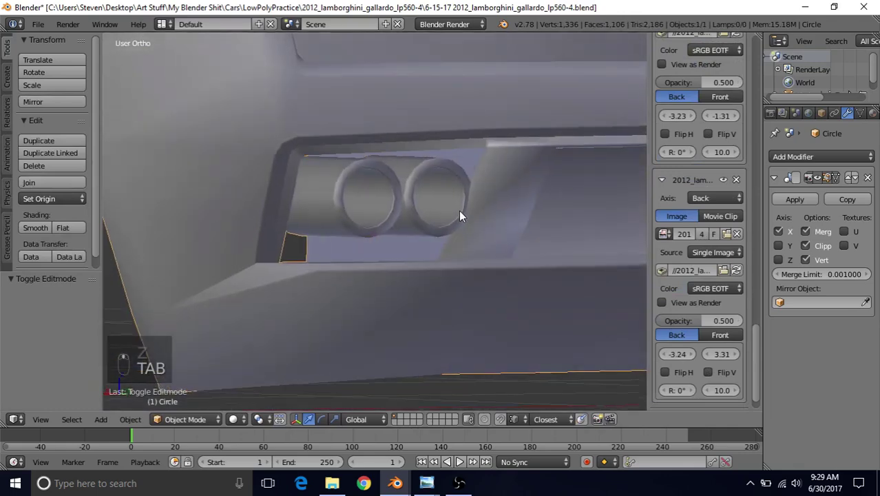
middle_click_drag(463, 214, 406, 199)
key("Tab")
key("Tab")
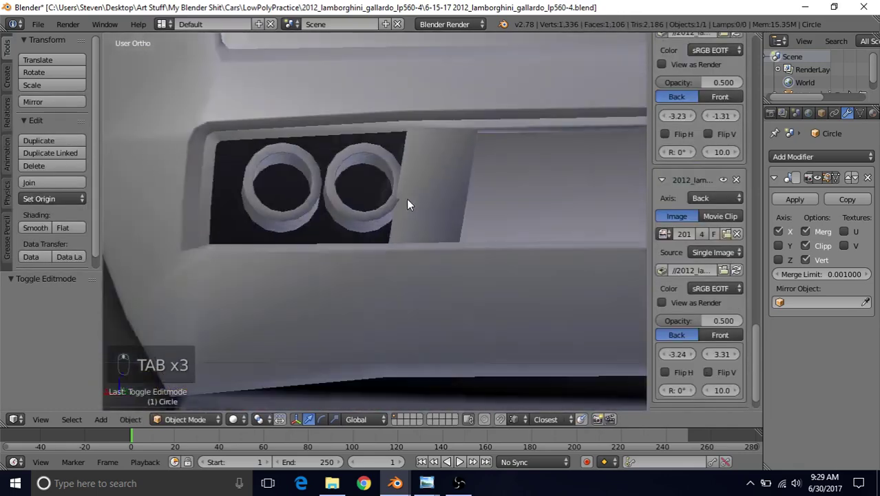
Select both complete exhaust pipes and move them 0.032 along X within the exhaust opening
key("Tab")
scroll(406, 199, "up", 3)
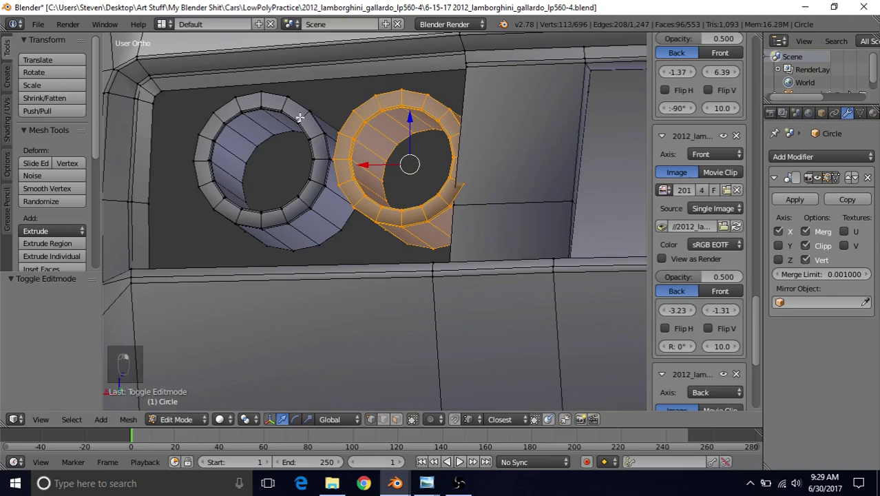
left_click(72, 418)
left_click(145, 192)
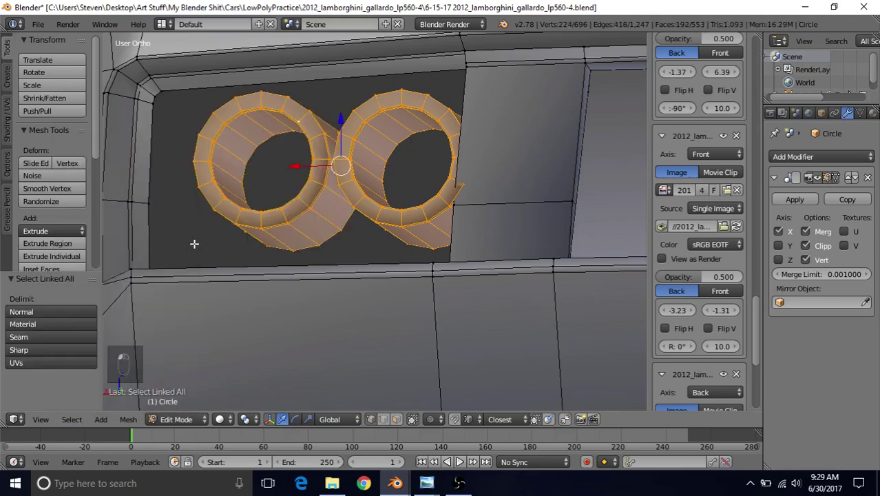
key("ctrl+KP_1")
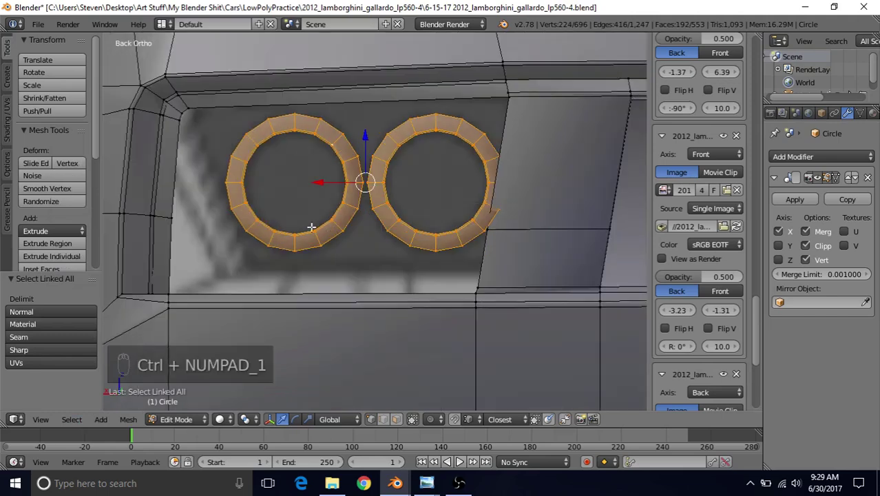
scroll(306, 195, "down", 2)
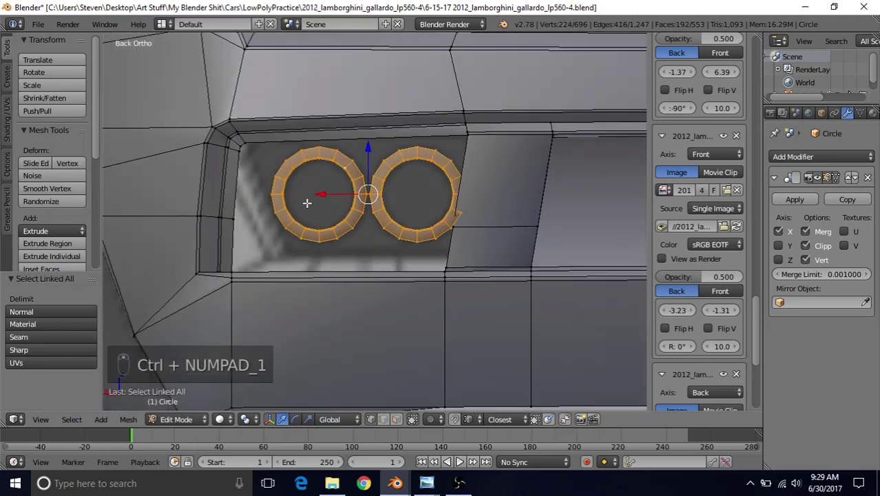
key("g")
key("x")
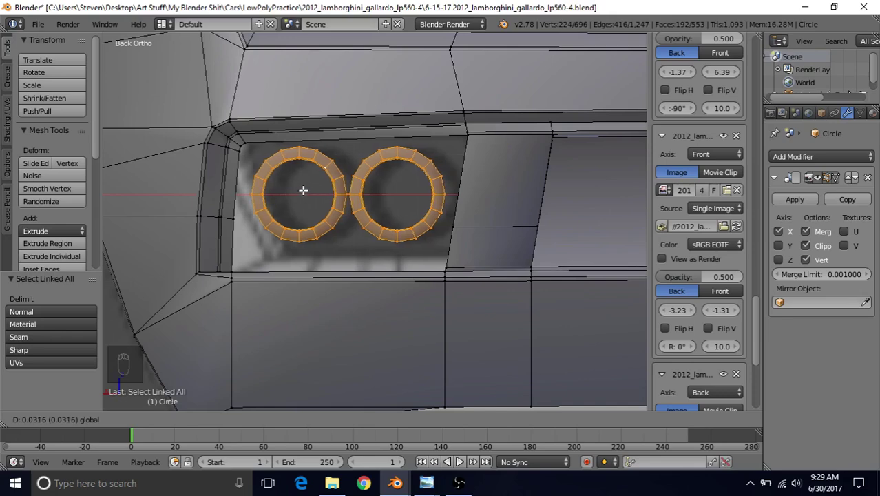
left_click(303, 190)
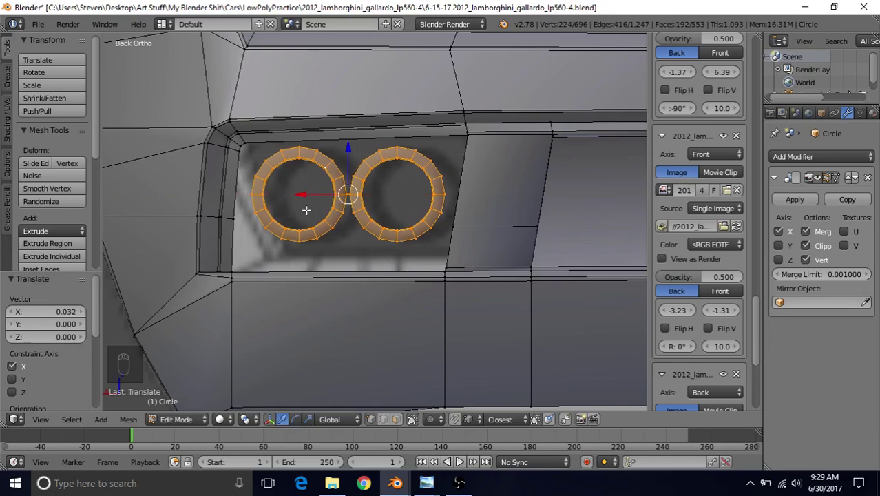
scroll(344, 232, "down", 1)
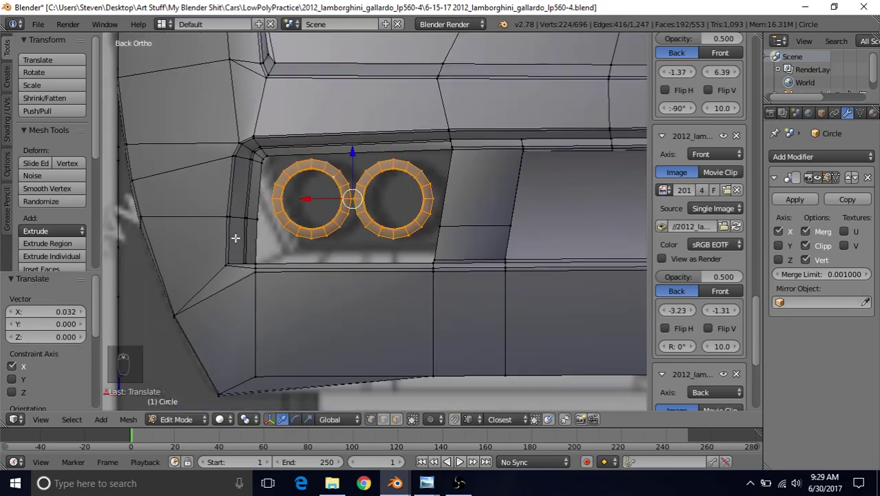
Compare the pair of pipes with the back blueprint in wireframe and with the white rear reference photo
key("z")
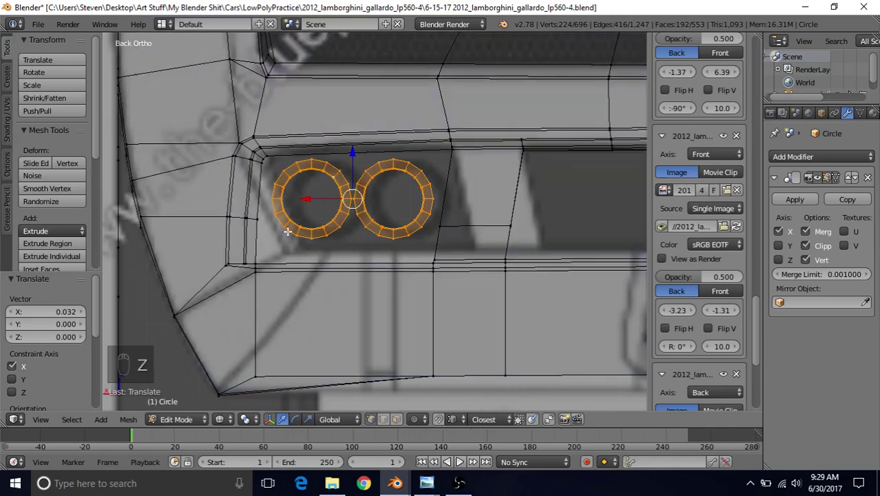
scroll(333, 214, "down", 2)
key("z")
middle_click_drag(322, 226, 310, 244)
mouse_move(426, 482)
left_click(569, 451)
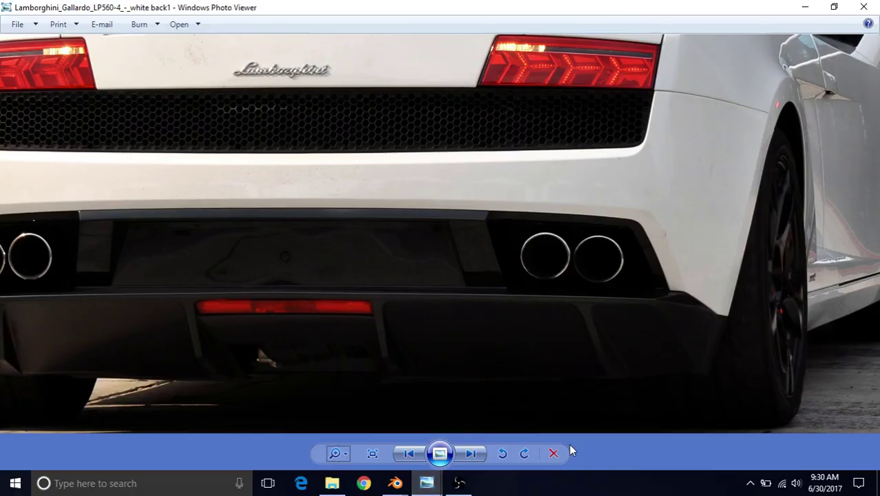
mouse_move(395, 482)
left_click(425, 432)
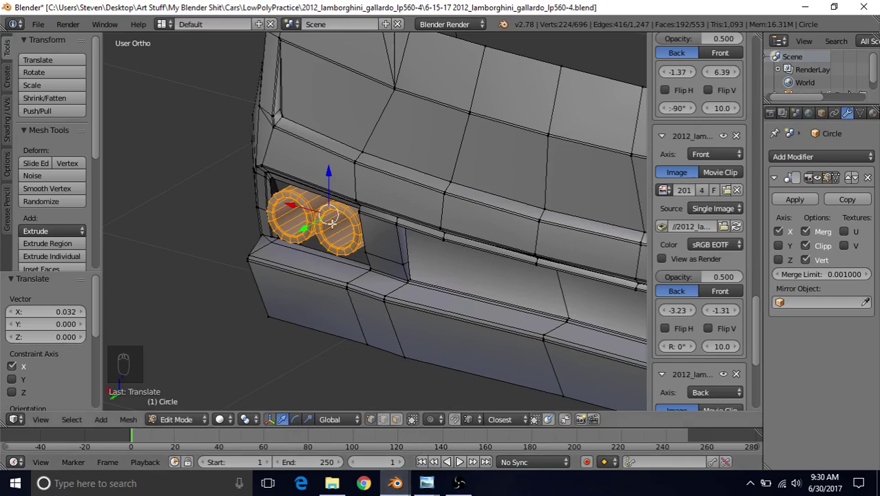
Move both exhaust pipes together -0.051 along Y
middle_click_drag(331, 223, 245, 239)
left_click_drag(274, 220, 297, 219)
left_click(297, 220)
middle_click_drag(297, 220, 449, 183)
scroll(437, 190, "up", 2)
Try moving only the inner exhaust pipe about 0.035 along Y, then review both pipes' depth in Object Mode
right_click(438, 190)
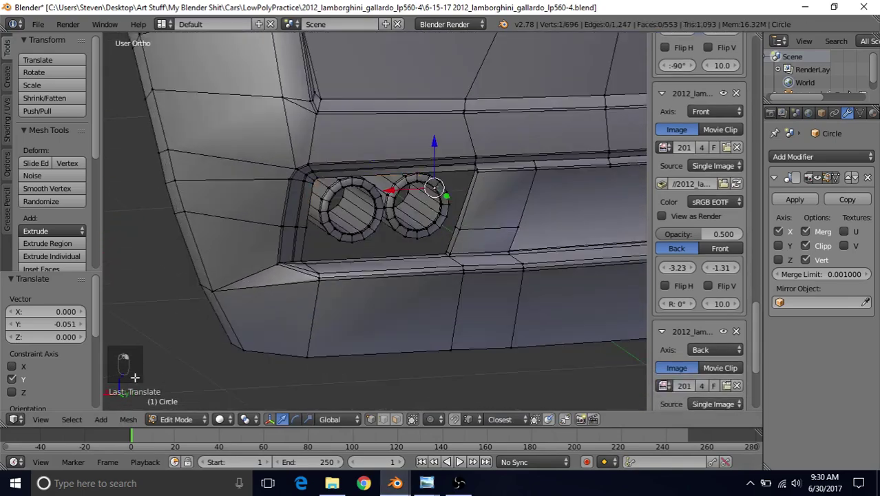
left_click(72, 419)
left_click(153, 197)
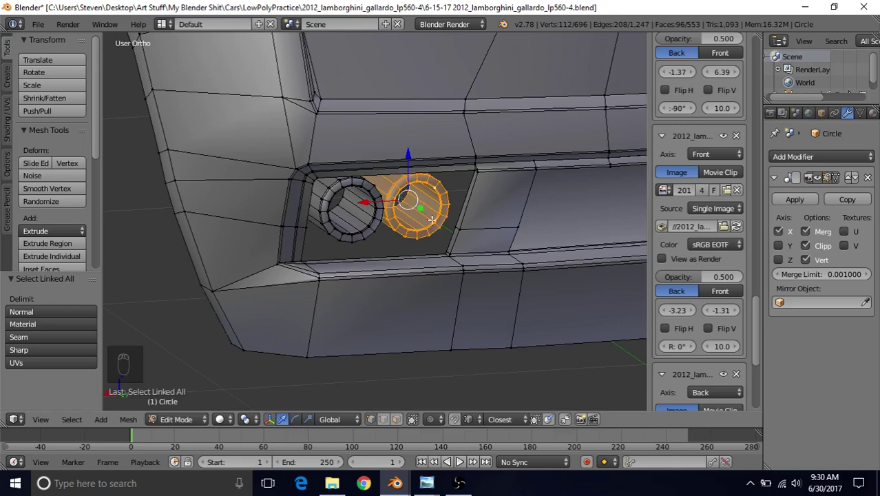
middle_click_drag(431, 219, 489, 228)
key("e")
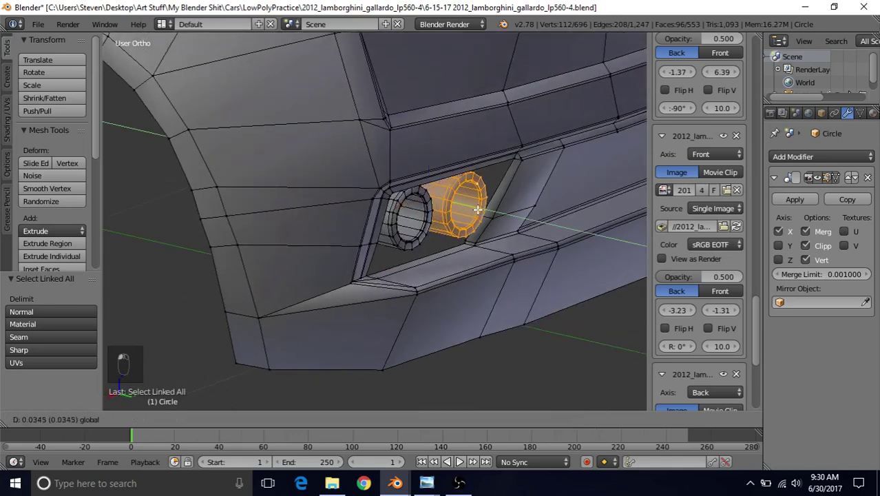
left_click(479, 207)
key("Tab")
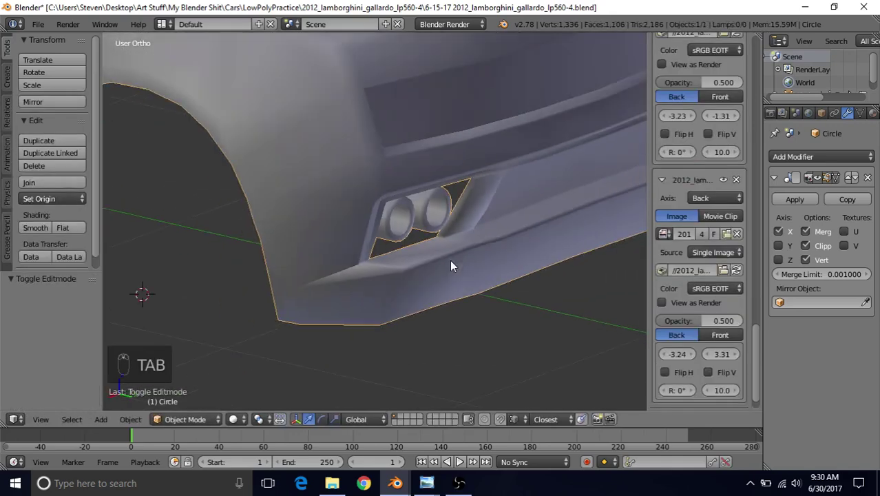
scroll(373, 183, "up", 3)
middle_click_drag(373, 182, 277, 196)
middle_click_drag(275, 202, 271, 211)
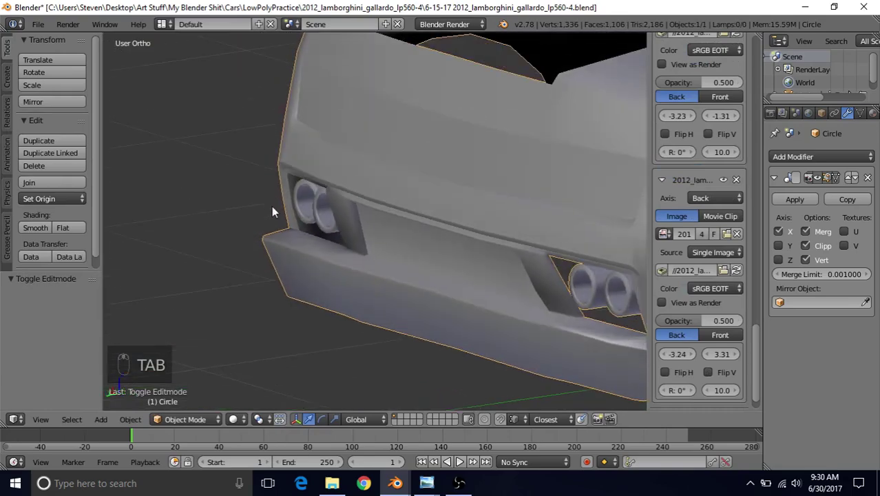
Study the exhaust pipe placement in the white back and rear lights reference photos, then return to the car model
mouse_move(427, 483)
left_click(546, 423)
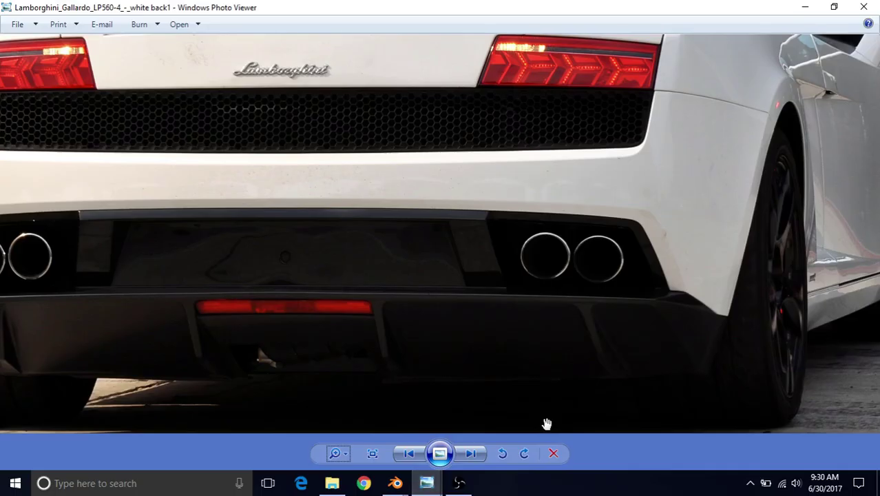
left_click(432, 421)
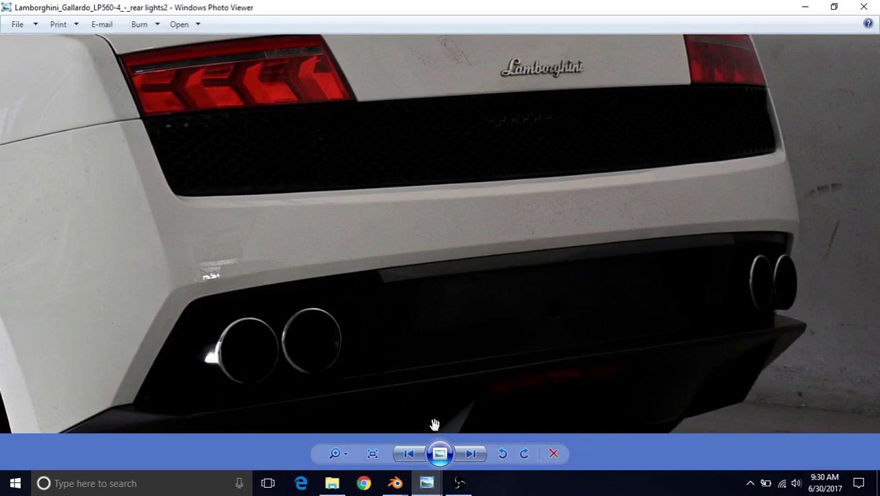
mouse_move(395, 482)
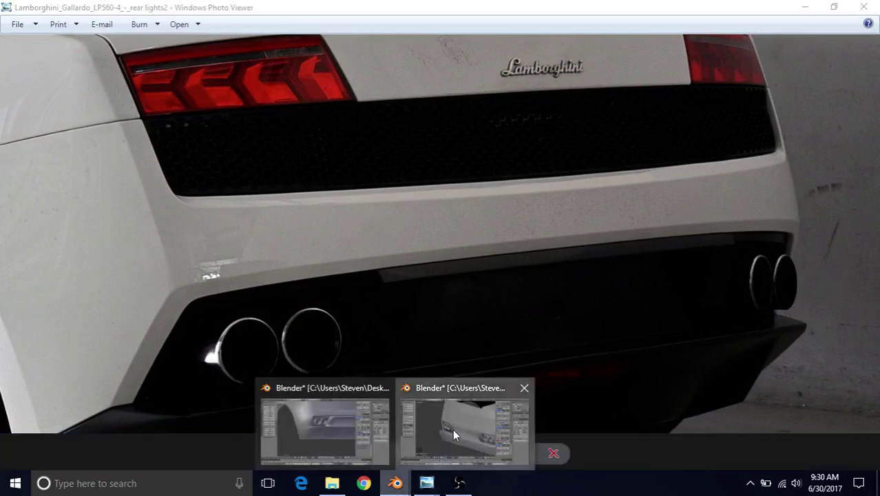
left_click(452, 429)
Undo the inner pipe's separate Y move and review the paired pipes in Object Mode
scroll(360, 248, "up", 3)
key("Tab")
key("ctrl+z")
key("ctrl+z")
key("ctrl+z")
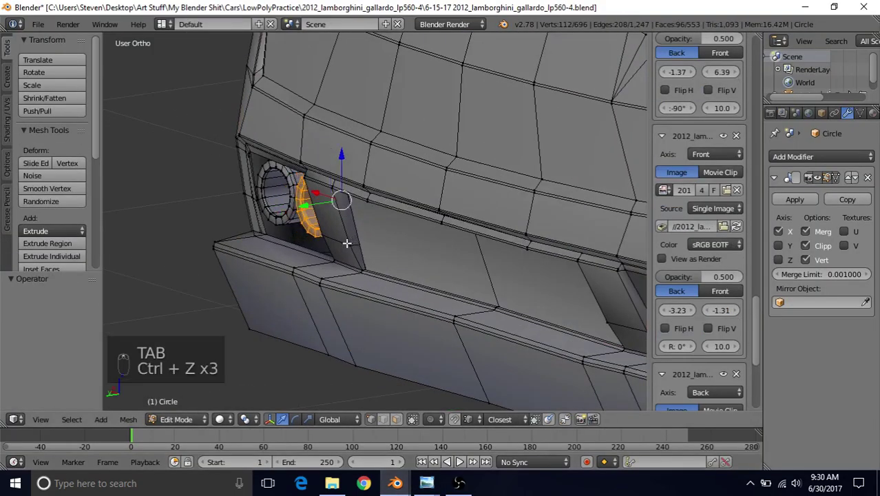
key("Tab")
middle_click_drag(295, 258, 455, 214)
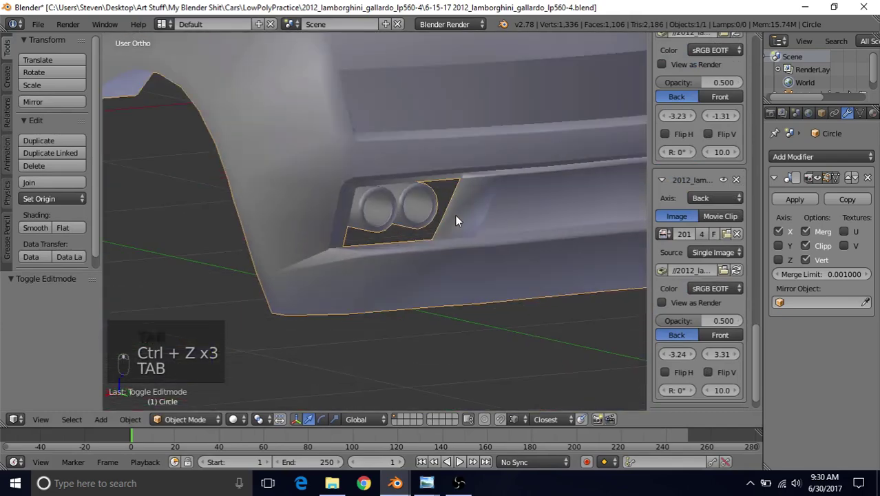
Select both linked exhaust pipes, move them about 0.036 along Y, and check the rear bumper in Object Mode
scroll(456, 220, "up", 2)
key("Tab")
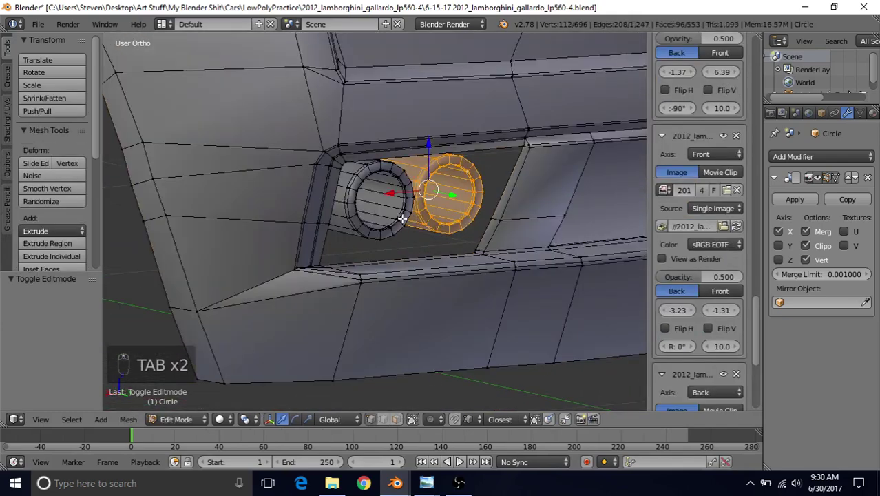
left_click(71, 419)
left_click(126, 188)
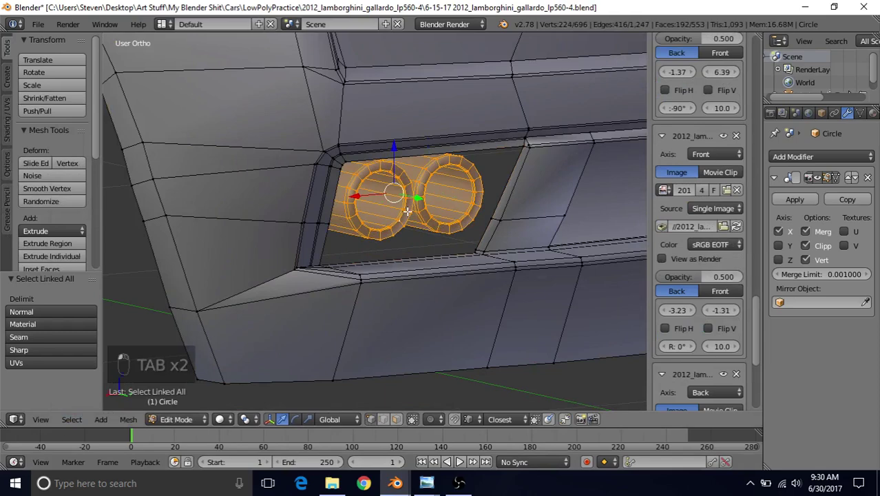
middle_click_drag(413, 220, 448, 202)
key("g")
key("y")
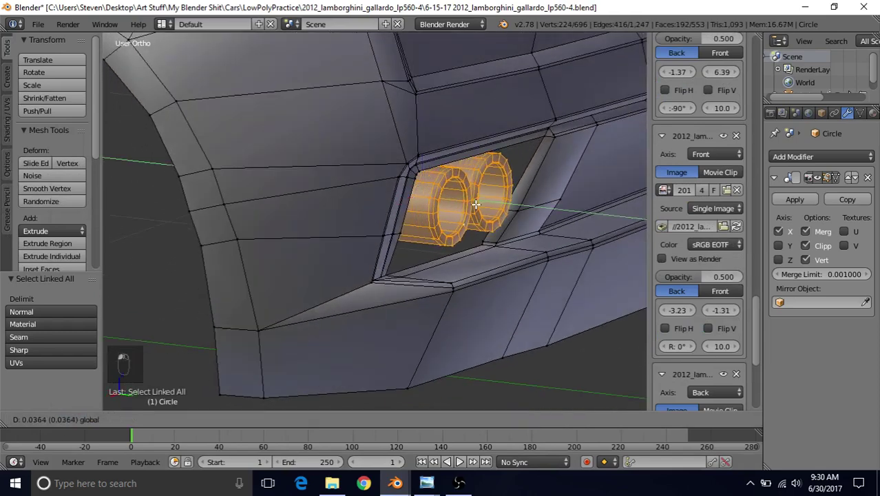
left_click(460, 257)
key("Tab")
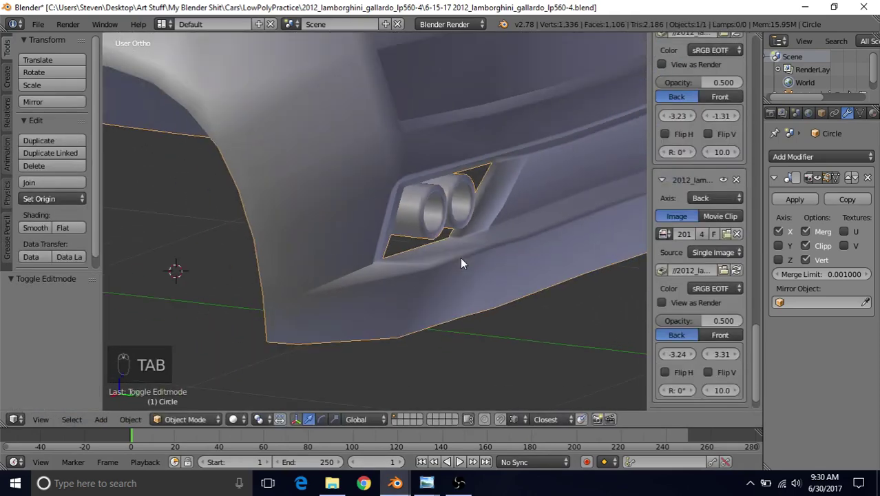
middle_click_drag(481, 254, 344, 249)
scroll(342, 243, "down", 6)
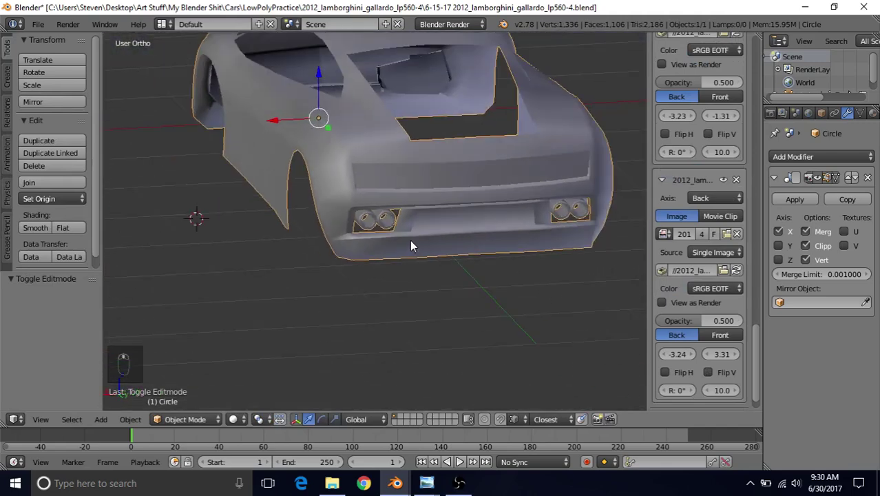
scroll(393, 244, "up", 4)
middle_click_drag(353, 240, 336, 215)
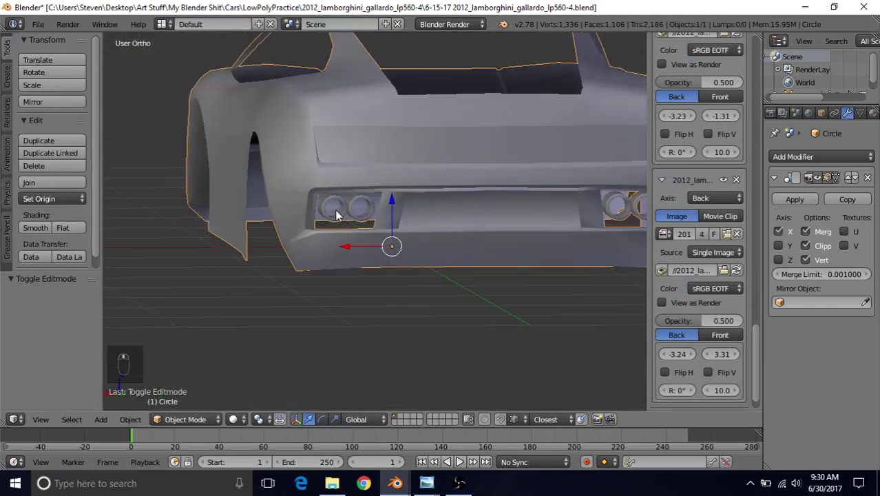
Add a plane to the car mesh and rotate it 90° around the X axis so it stands upright
key("Tab")
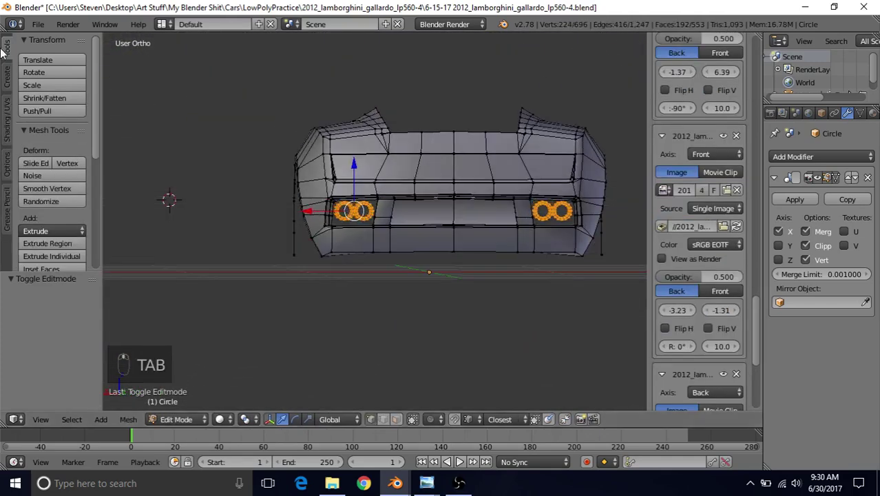
left_click(4, 74)
left_click(46, 72)
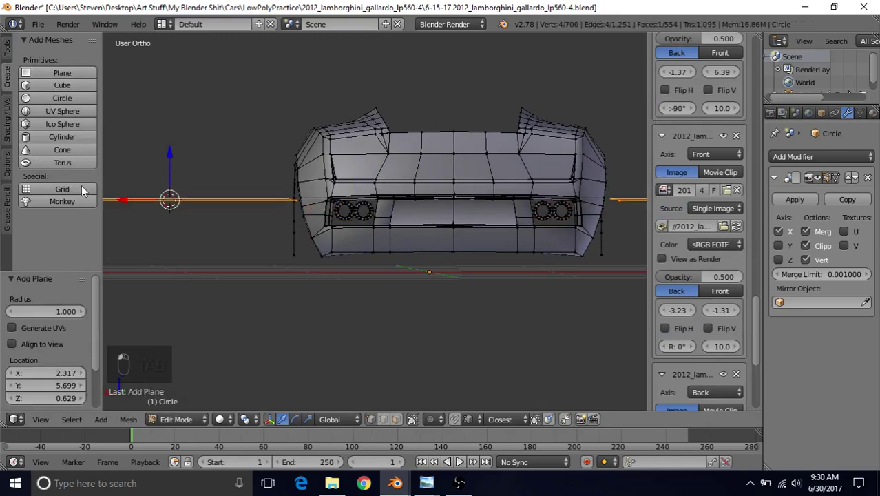
key("r")
key("x")
key("9")
key("0")
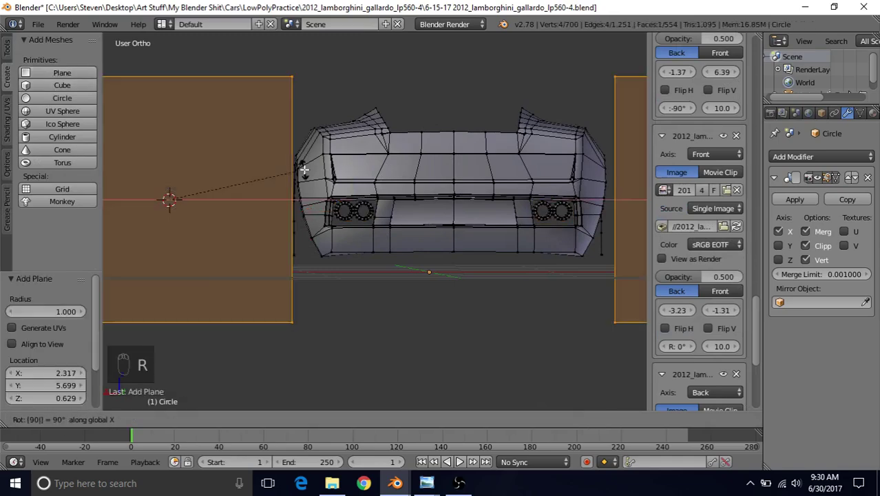
key("Return")
Check the plane's facing in Object Mode, then rotate it 180° around the X axis and review its shading
scroll(300, 171, "down", 1)
key("Tab")
scroll(319, 246, "down", 3)
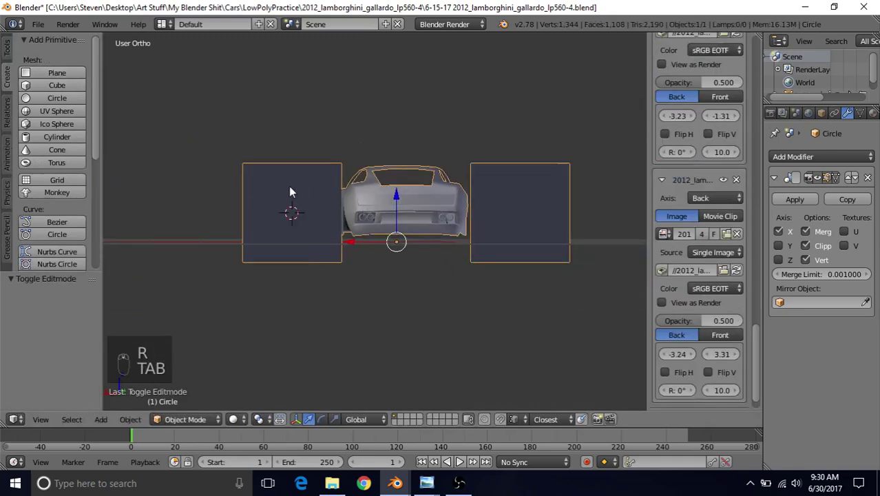
key("Tab")
scroll(277, 223, "up", 4)
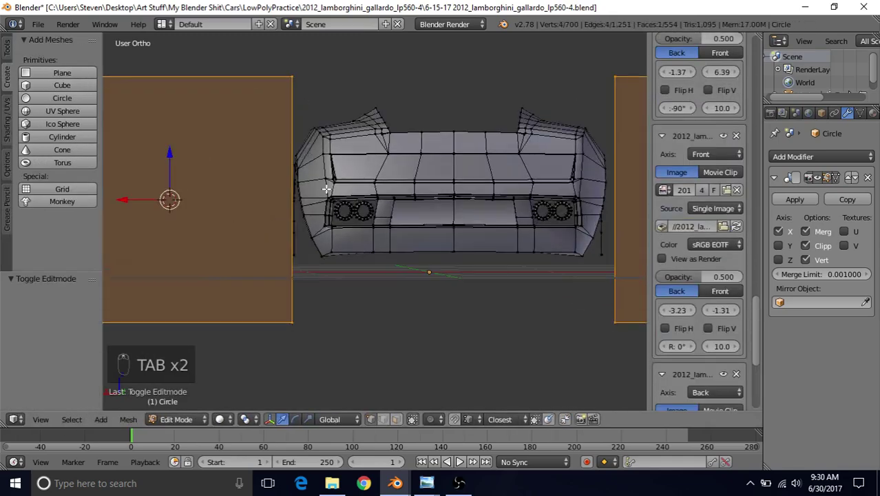
key("r")
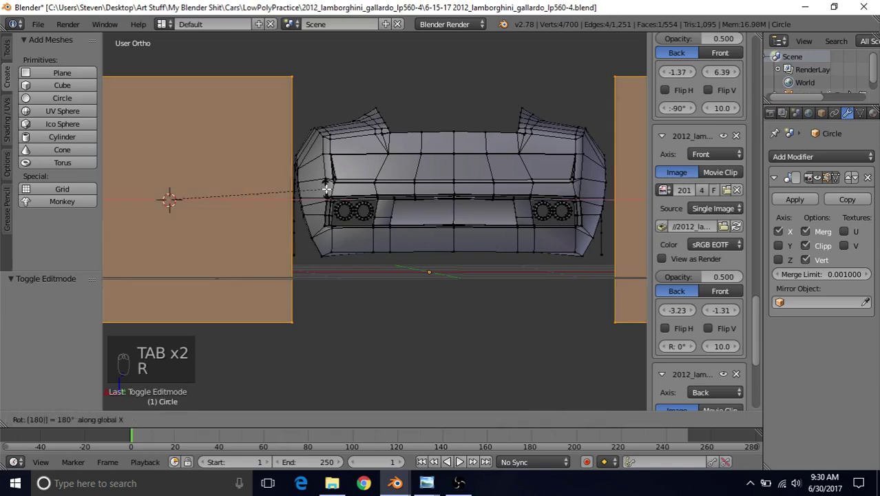
left_click(298, 201)
key("Tab")
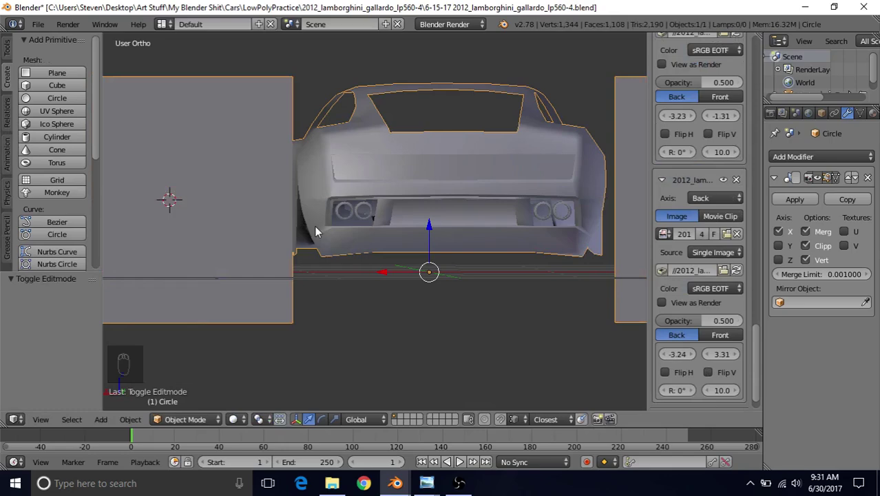
Move the upright plane -1.467 along X to the area of the exhaust pipes
key("Tab")
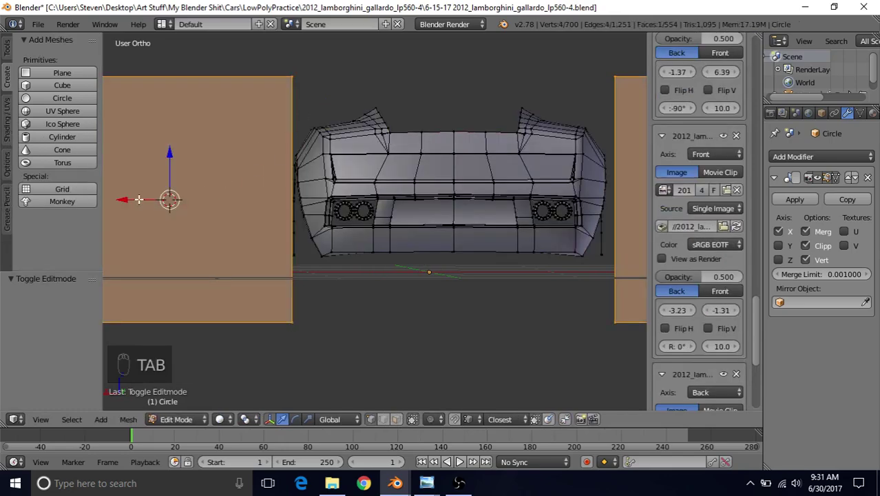
left_click_drag(138, 199, 312, 185)
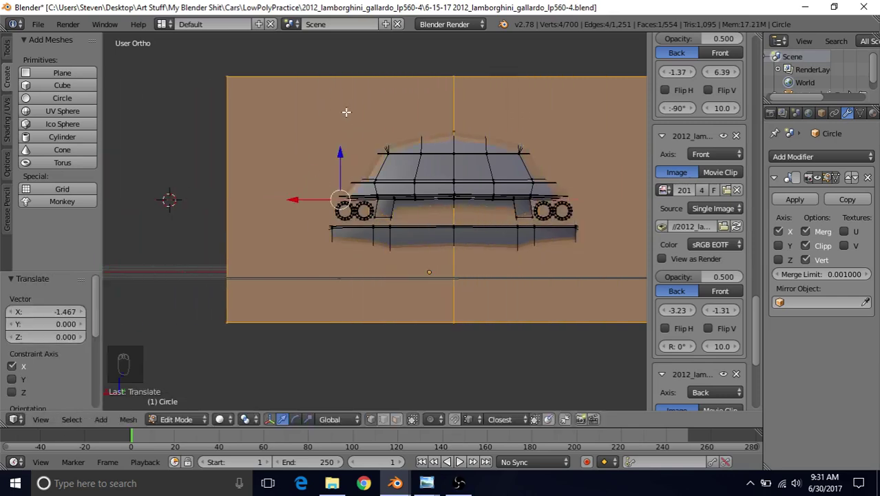
Scale the upright plane down along Z into a low strip roughly as tall as the exhaust opening
key("s")
key("z")
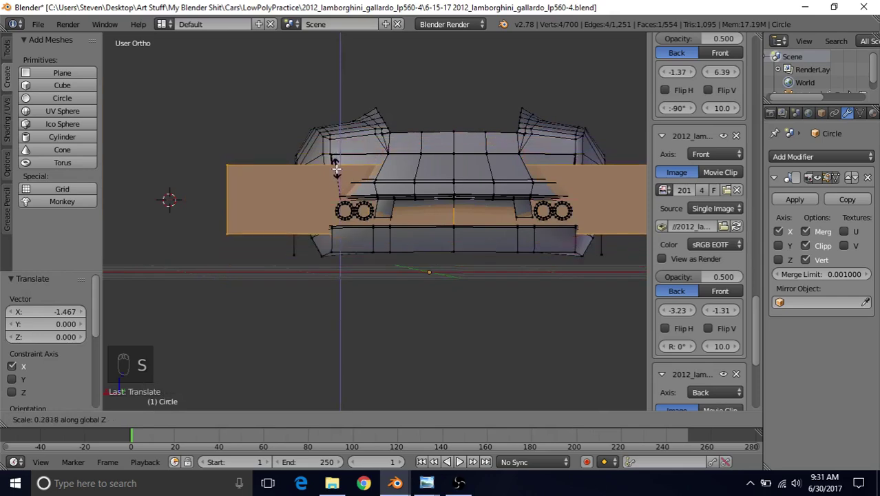
left_click(331, 185)
Position the strip around the exhaust pipes by moving it -0.652 along X, -0.095 along Z, and another -0.177 along X
left_click_drag(294, 205, 372, 204)
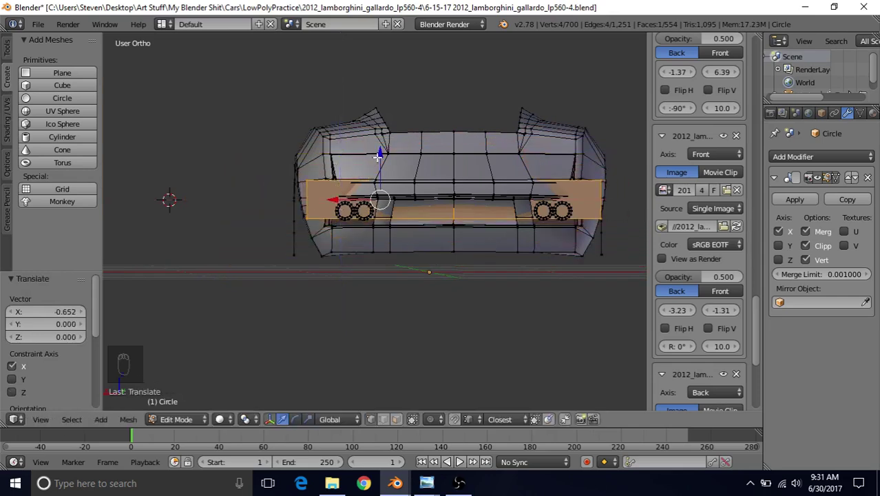
left_click_drag(377, 156, 382, 167)
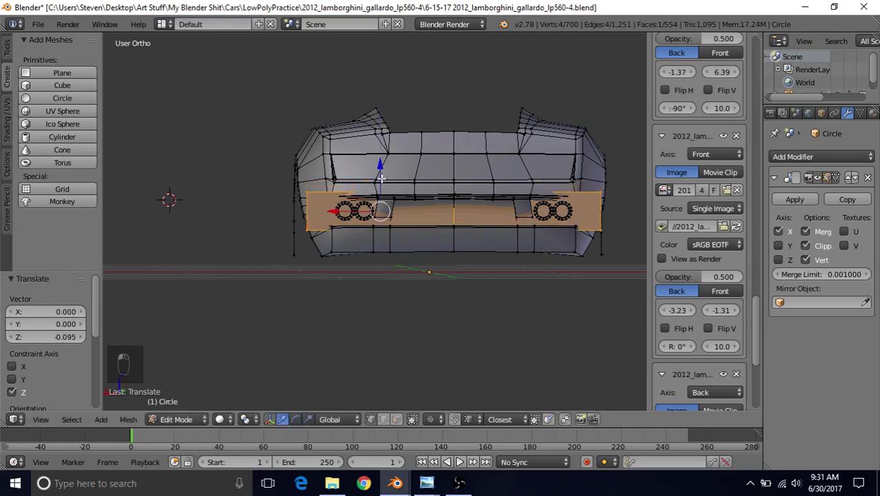
key("ctrl+KP_1")
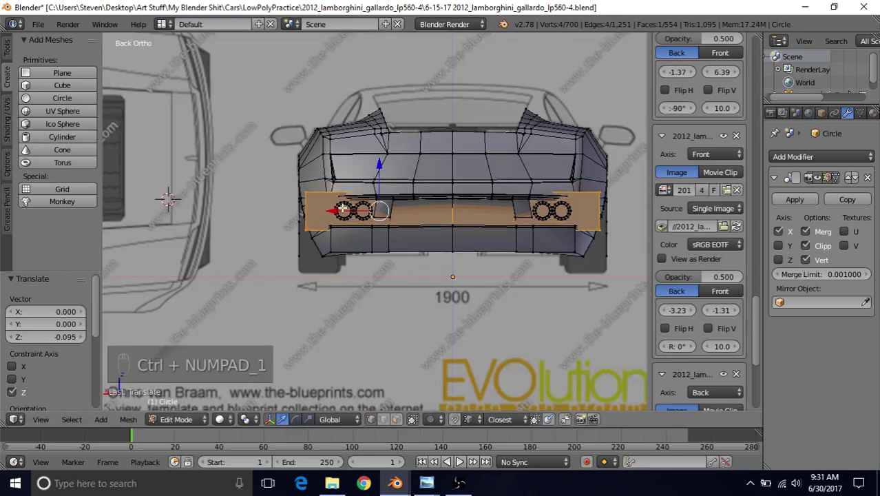
scroll(342, 208, "up", 7)
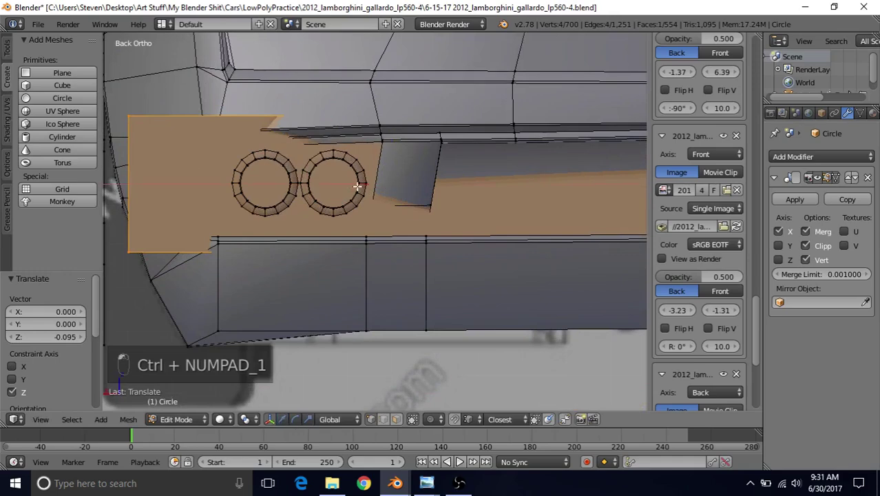
left_click_drag(357, 186, 430, 203)
scroll(430, 204, "down", 4)
Tilt the plane about -26.25° around the X axis and move it -0.036 along Y behind the exhaust pipe rims
middle_click_drag(430, 204, 494, 238)
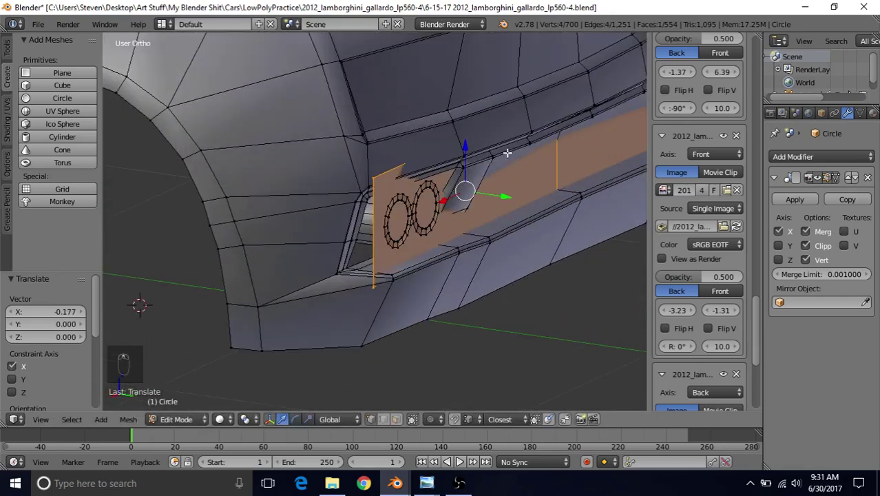
key("r")
key("x")
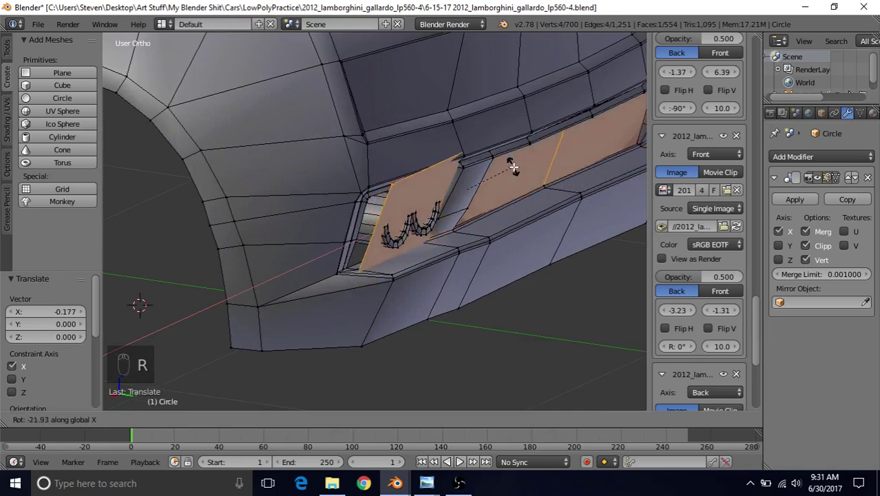
left_click(515, 170)
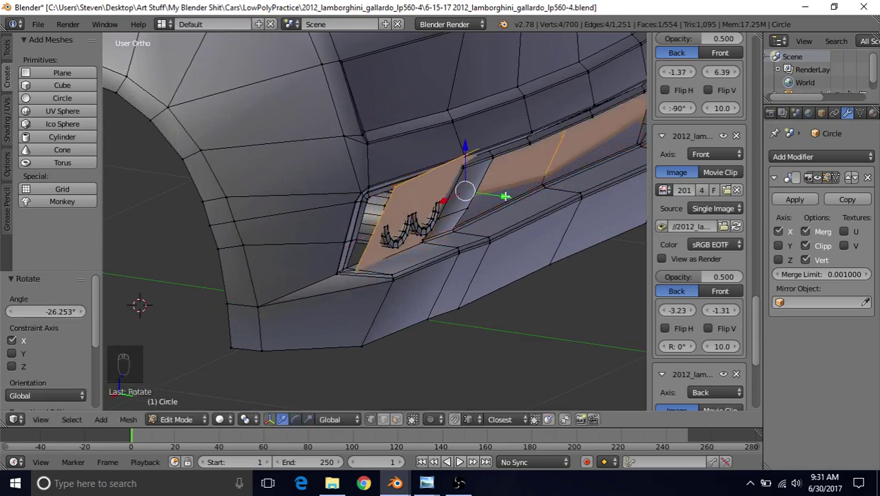
left_click_drag(505, 197, 493, 199)
mouse_move(491, 205)
middle_mouse_down()
mouse_move(365, 204)
mouse_move(494, 207)
middle_mouse_up()
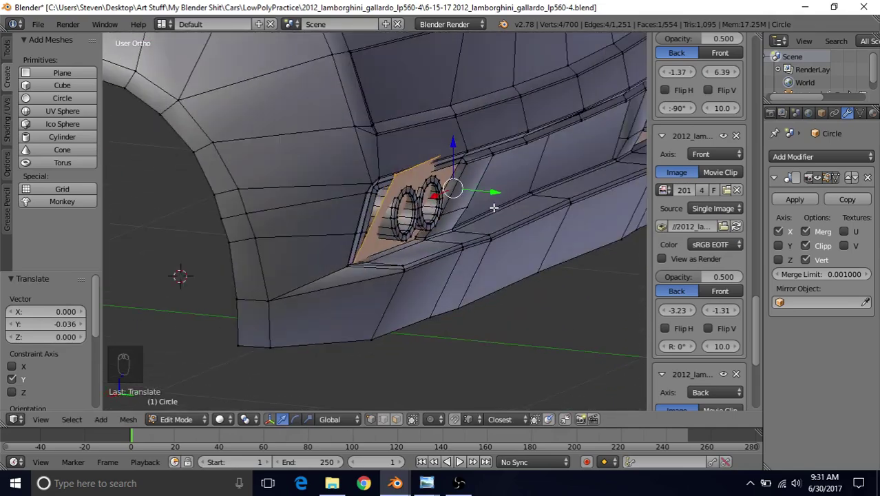
Move the plane's outer upper corner vertex to fit the exhaust recess, and check the car's rear in Object Mode
right_click(396, 170)
left_click_drag(436, 180, 409, 177)
left_click_drag(354, 179, 360, 178)
key("Tab")
scroll(359, 237, "down", 3)
middle_click_drag(359, 236, 438, 212)
scroll(441, 213, "up", 1)
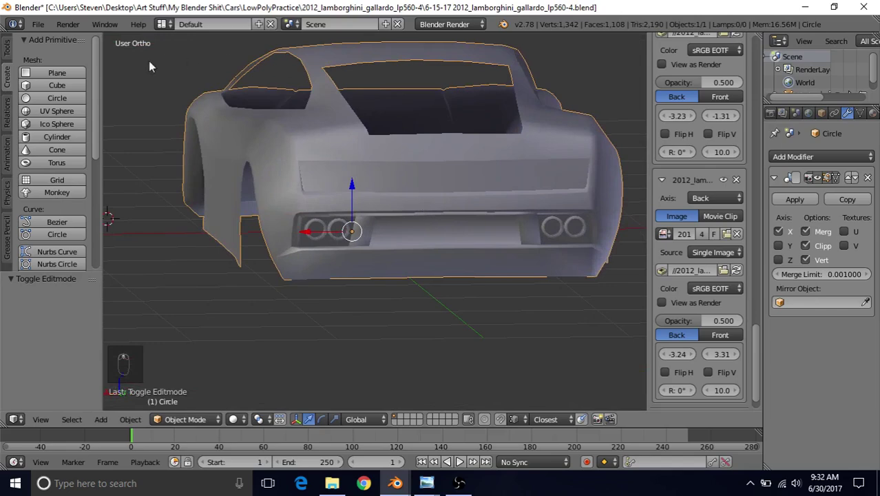
Save the current car model file
left_click(38, 24)
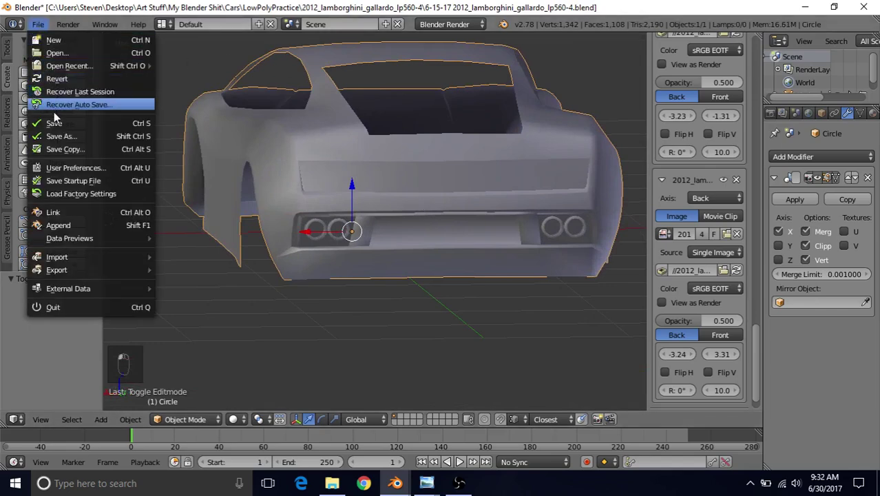